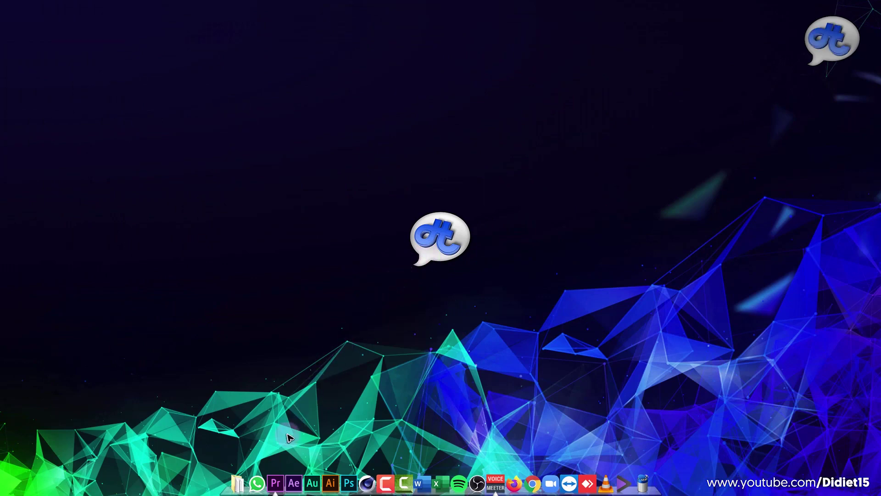
Switch to Adobe Premiere Pro, enlarge the Source monitor view and move the TUTORIAL sequence playhead to 00:00:00:20
{"action": "left_click", "coordinate": [276, 482]}
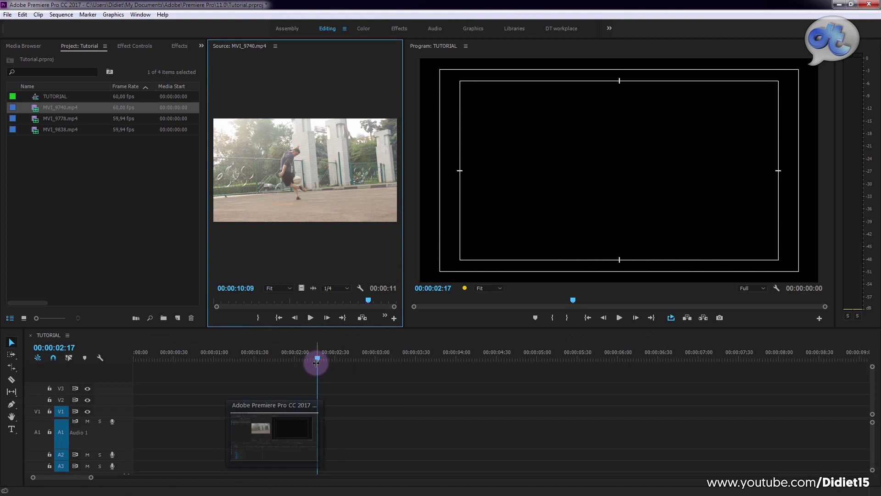
{"action": "left_click_drag", "start_coordinate": [316, 362], "coordinate": [179, 374]}
{"action": "left_click_drag", "start_coordinate": [94, 478], "coordinate": [55, 478]}
{"action": "left_click_drag", "start_coordinate": [404, 302], "coordinate": [525, 305]}
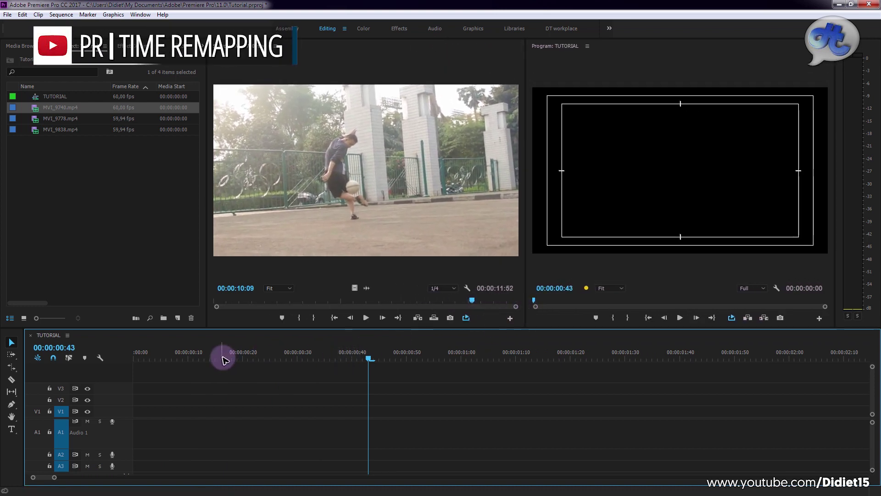
{"action": "left_click_drag", "start_coordinate": [364, 360], "coordinate": [240, 361]}
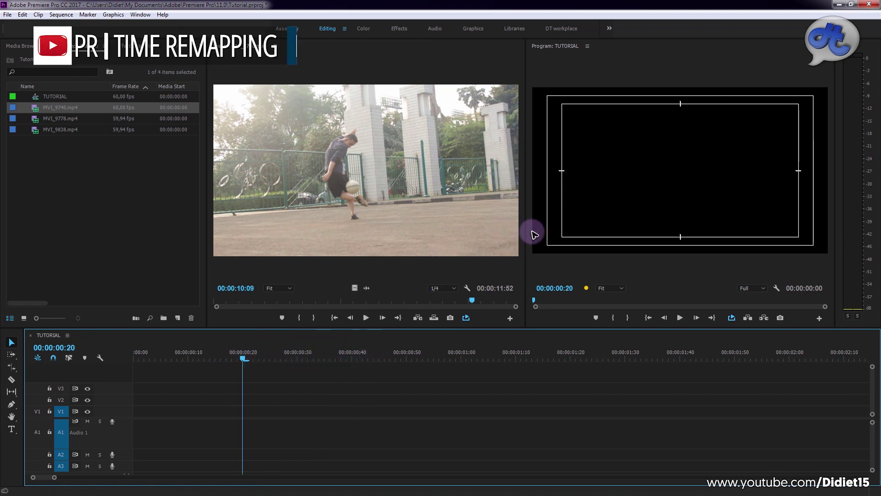
{"action": "left_click_drag", "start_coordinate": [525, 232], "coordinate": [519, 233]}
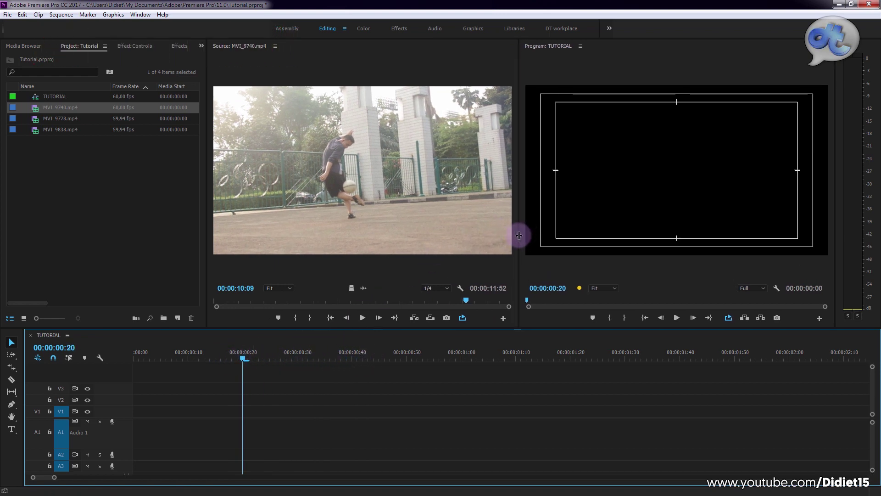
{"action": "left_click", "coordinate": [244, 359]}
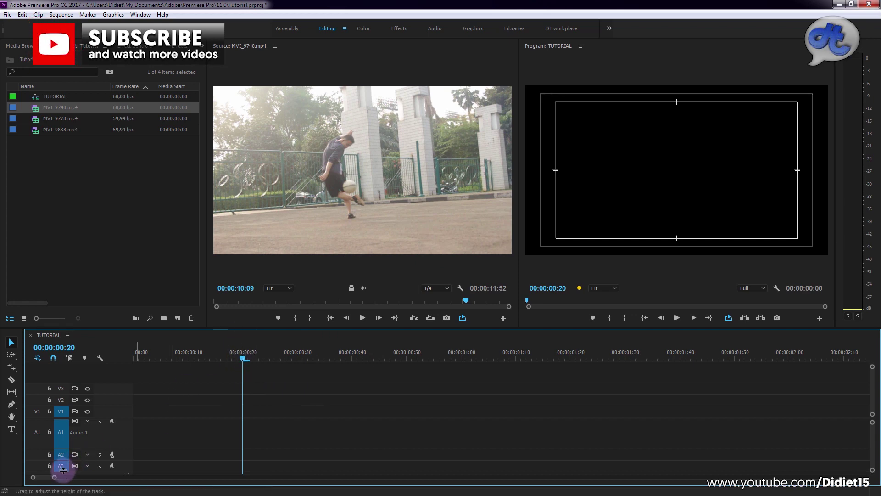
{"action": "mouse_move", "coordinate": [55, 478]}
{"action": "left_mouse_down"}
{"action": "mouse_move", "coordinate": [70, 478]}
{"action": "mouse_move", "coordinate": [59, 478]}
{"action": "left_mouse_up"}
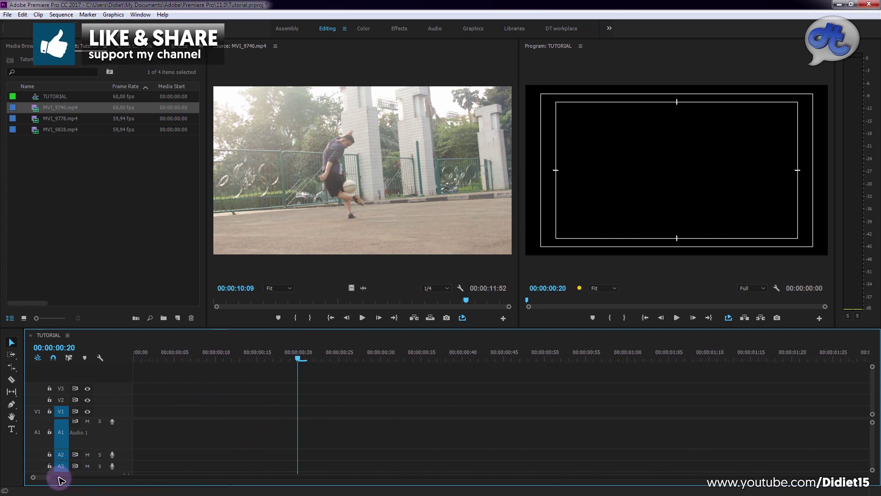
Mark MVI_9740.mp4 from 00:00:01:53 to 00:00:09:18 and place that section at the start of the TUTORIAL sequence on V1 and A1
{"action": "left_click_drag", "start_coordinate": [309, 300], "coordinate": [262, 306]}
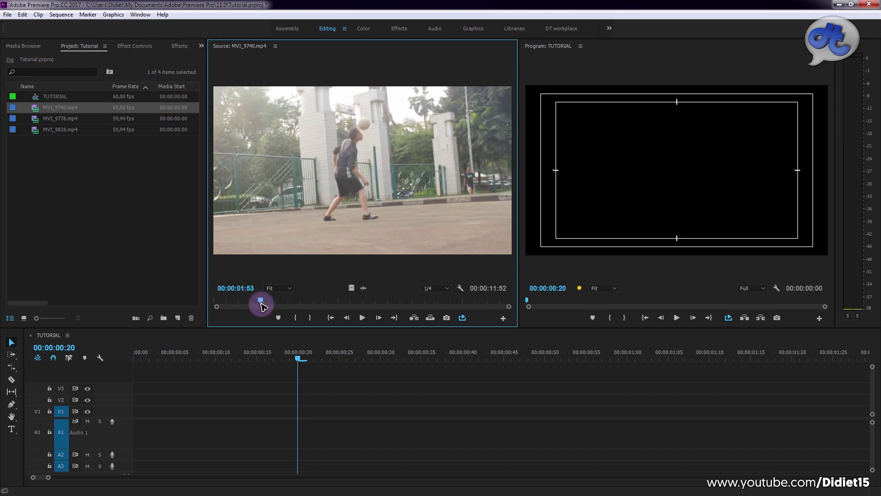
{"action": "key", "text": "i"}
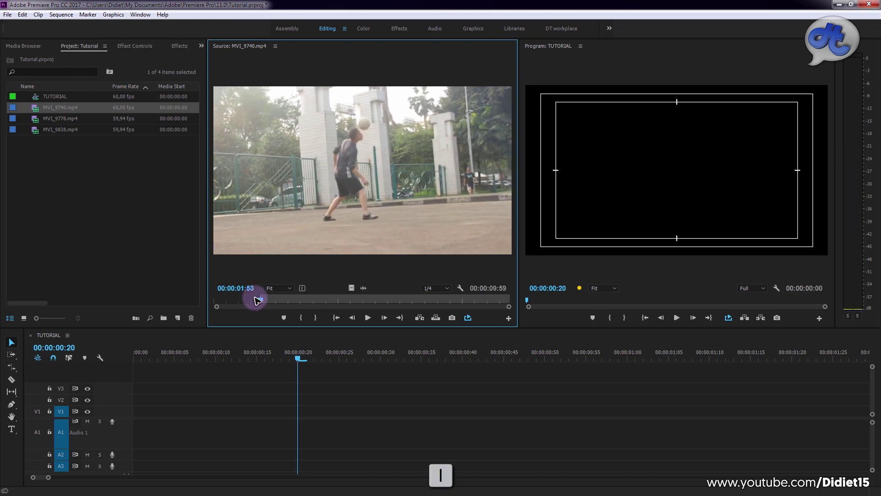
{"action": "left_click_drag", "start_coordinate": [259, 303], "coordinate": [445, 303]}
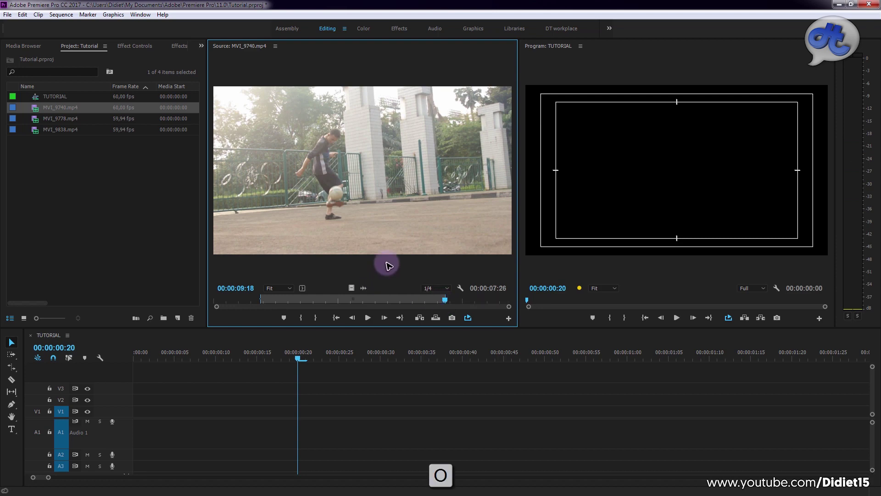
{"action": "left_click_drag", "start_coordinate": [294, 312], "coordinate": [97, 479]}
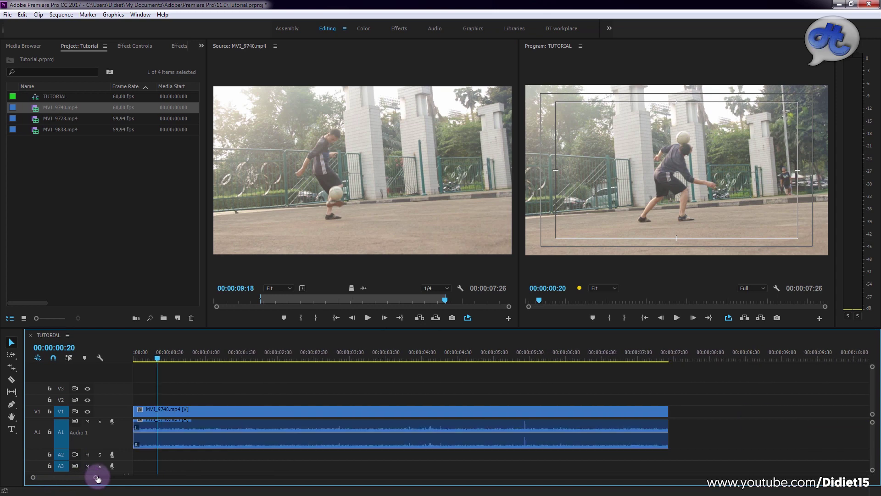
{"action": "key", "text": "Home"}
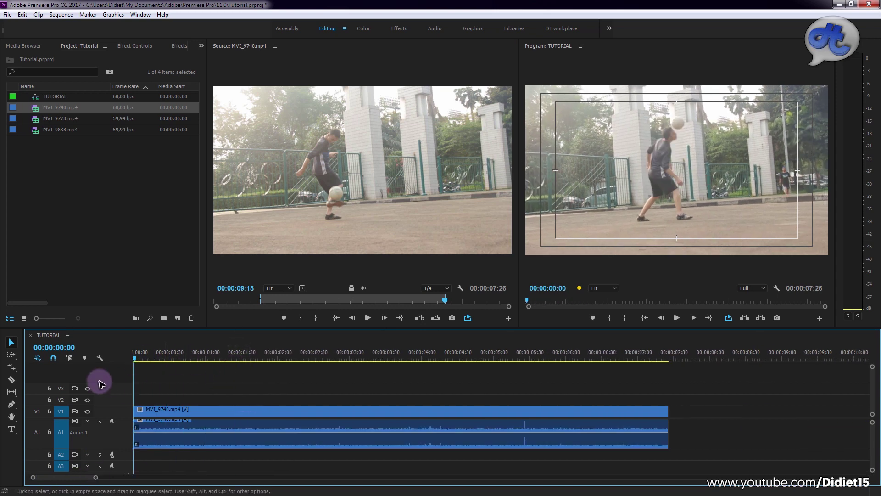
Activate the Rate Stretch tool and select only the video part of MVI_9740.mp4 in the sequence
{"action": "left_click", "coordinate": [13, 368]}
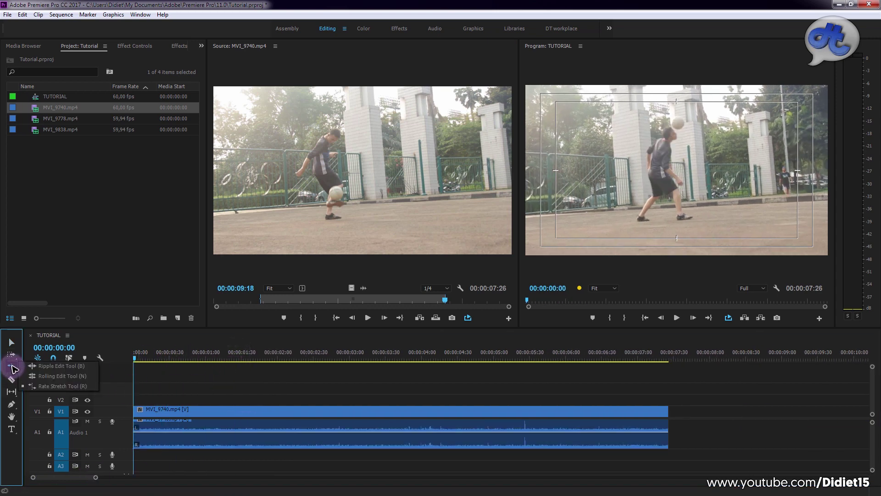
{"action": "left_click", "coordinate": [69, 386]}
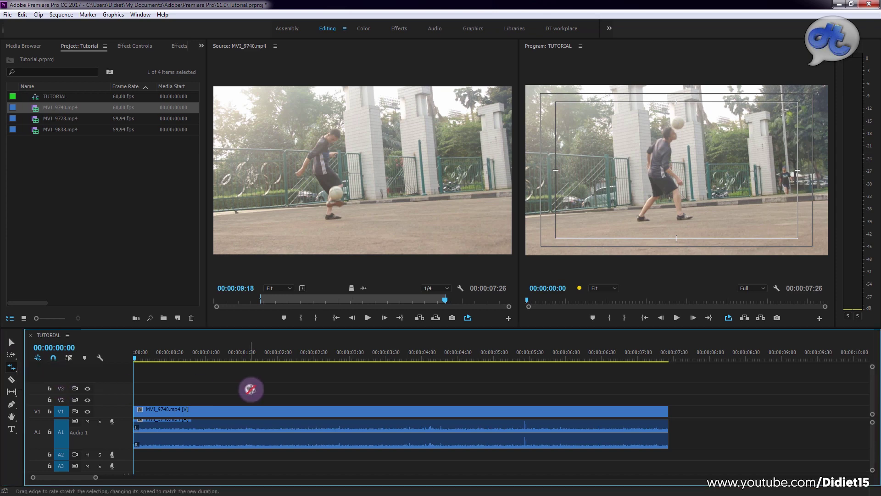
{"action": "left_click", "coordinate": [278, 413]}
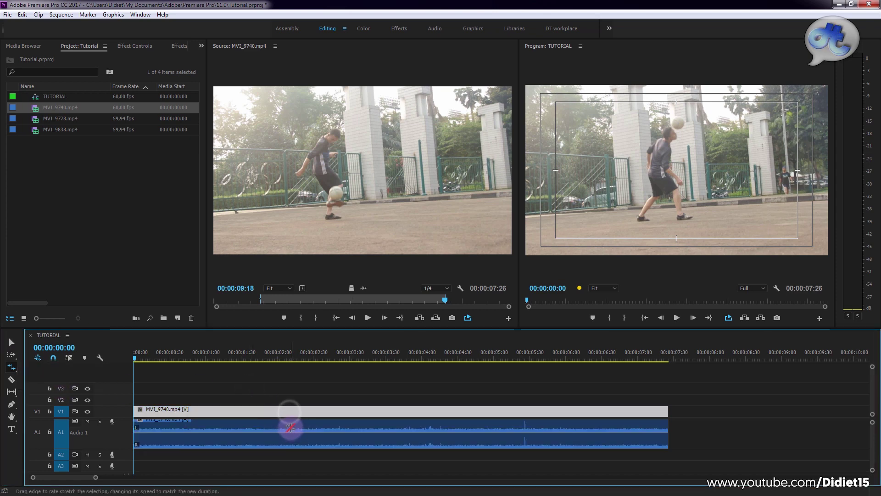
{"action": "left_click_drag", "start_coordinate": [98, 481], "coordinate": [112, 477]}
{"action": "left_click", "coordinate": [265, 413]}
{"action": "left_click", "coordinate": [271, 390]}
{"action": "left_click", "coordinate": [267, 423]}
{"action": "left_click", "coordinate": [270, 411]}
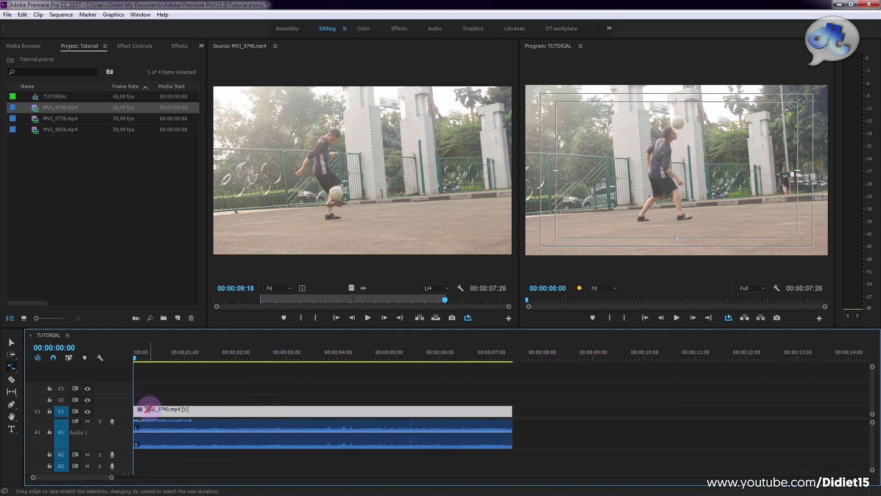
{"action": "left_click", "coordinate": [252, 390]}
{"action": "left_click", "coordinate": [253, 409]}
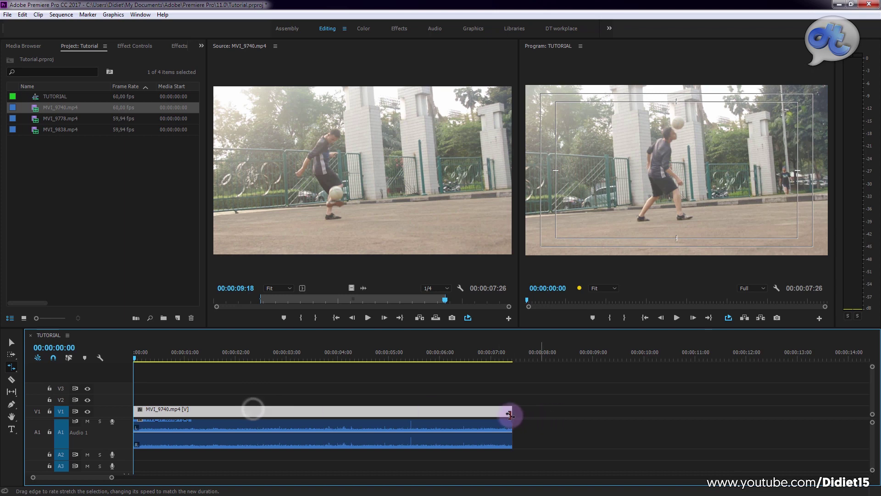
{"action": "left_click_drag", "start_coordinate": [112, 479], "coordinate": [152, 477]}
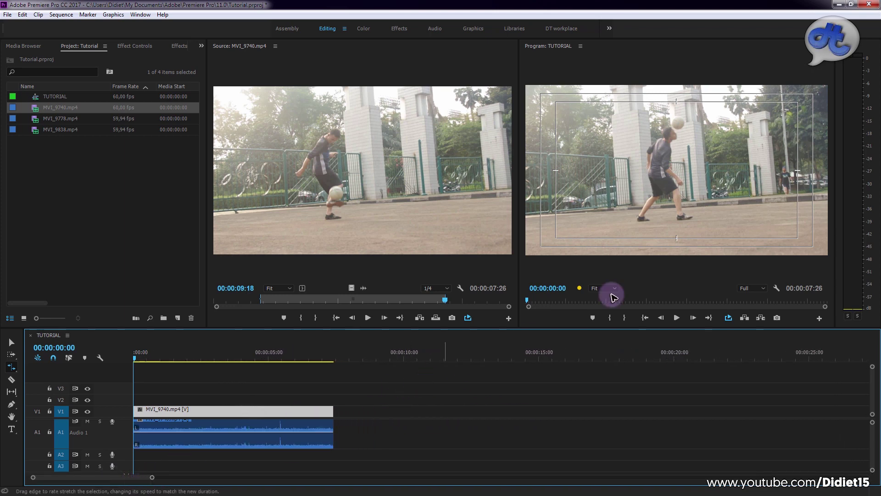
Enlarge the Program monitor view, play the sequence at normal speed and move the playhead back to 00:00:01:09
{"action": "left_click_drag", "start_coordinate": [517, 261], "coordinate": [436, 269]}
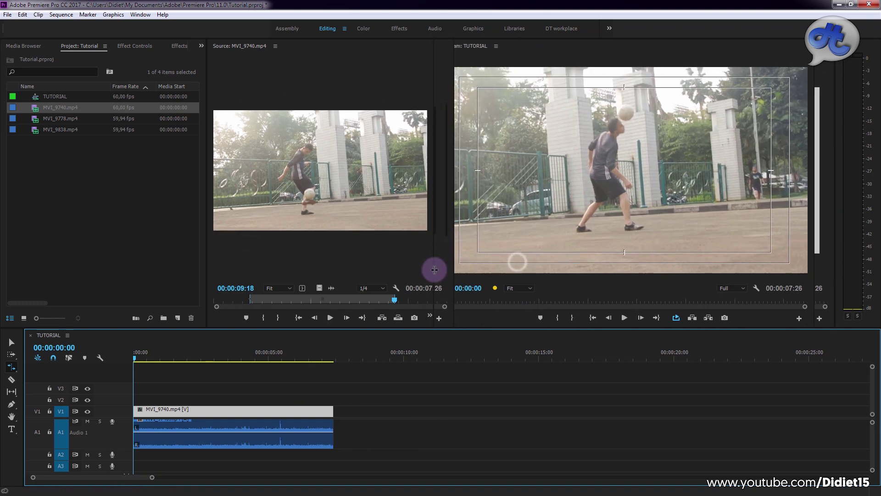
{"action": "left_click", "coordinate": [633, 318]}
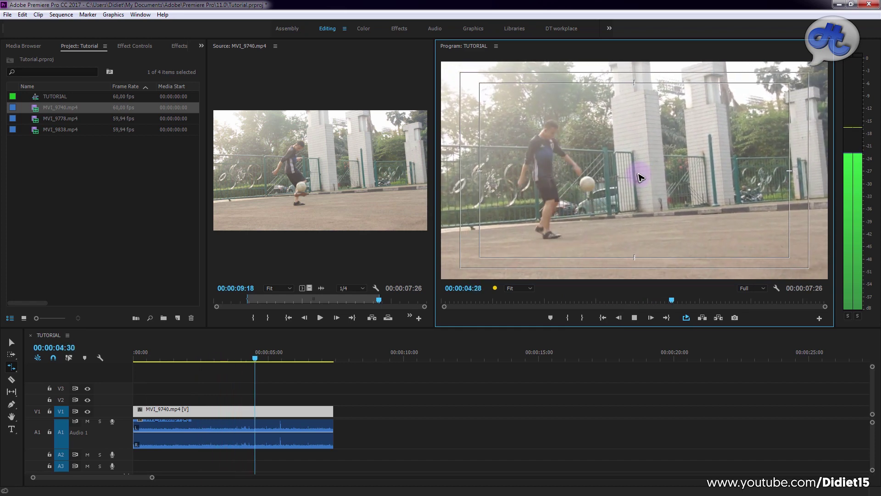
{"action": "key", "text": "space"}
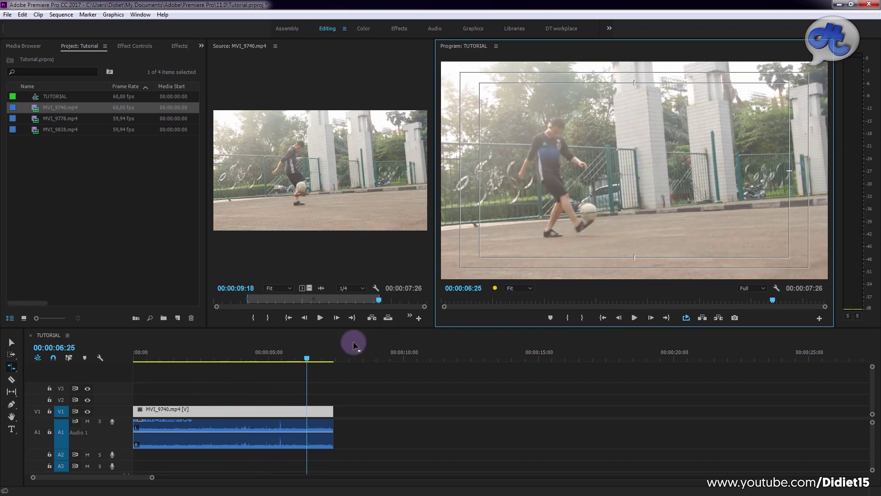
{"action": "left_click_drag", "start_coordinate": [286, 351], "coordinate": [164, 354]}
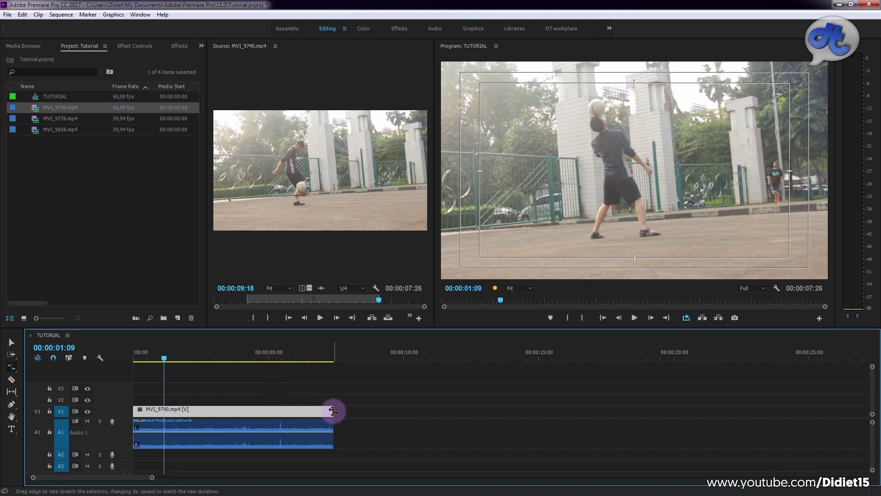
Try slowing the clip's video to 56.1% by rate-stretching its end to 00:00:13:15, preview it and undo the stretch
{"action": "left_click_drag", "start_coordinate": [333, 411], "coordinate": [340, 410]}
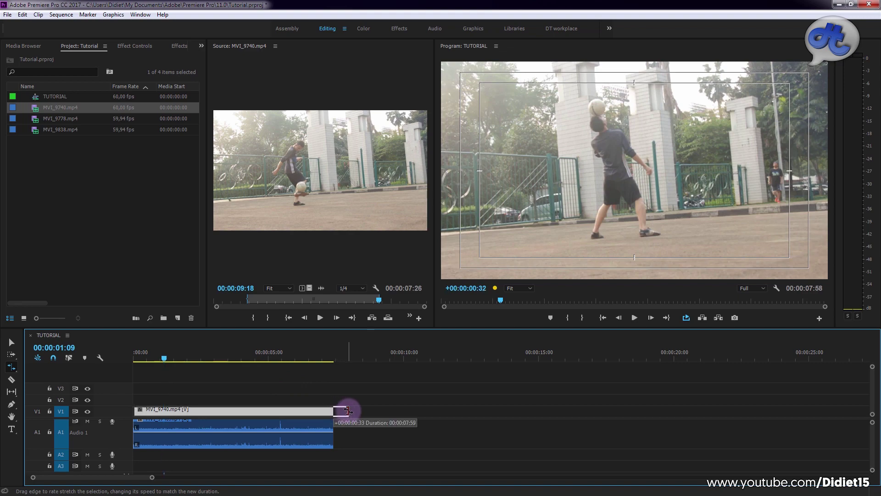
{"action": "left_click_drag", "start_coordinate": [413, 412], "coordinate": [359, 412]}
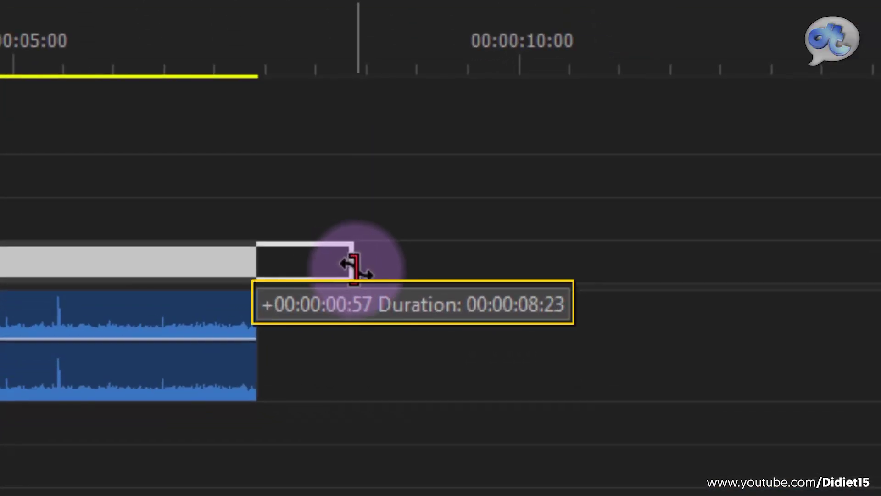
{"action": "left_click_drag", "start_coordinate": [356, 269], "coordinate": [849, 275]}
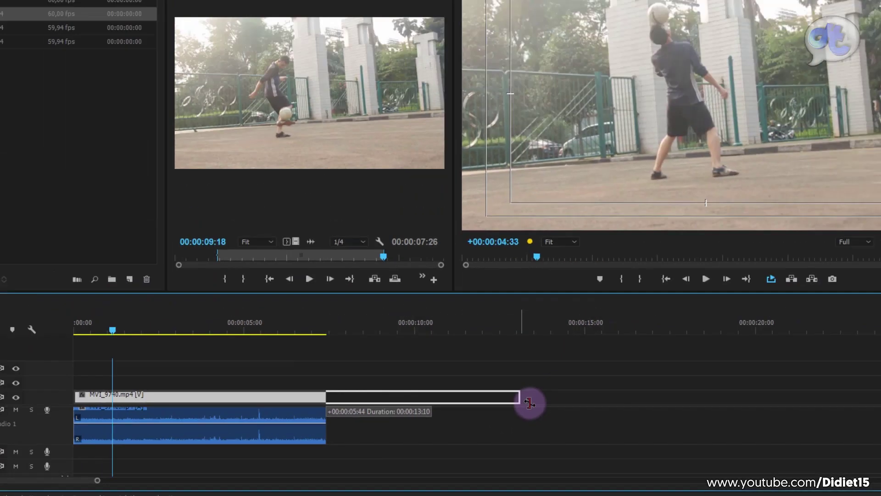
{"action": "left_click_drag", "start_coordinate": [530, 403], "coordinate": [490, 411]}
{"action": "left_click", "coordinate": [248, 352]}
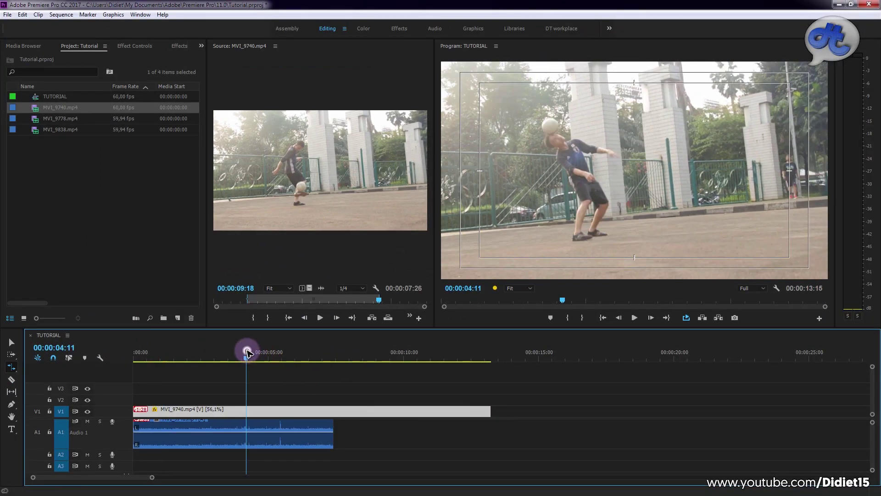
{"action": "key", "text": "space"}
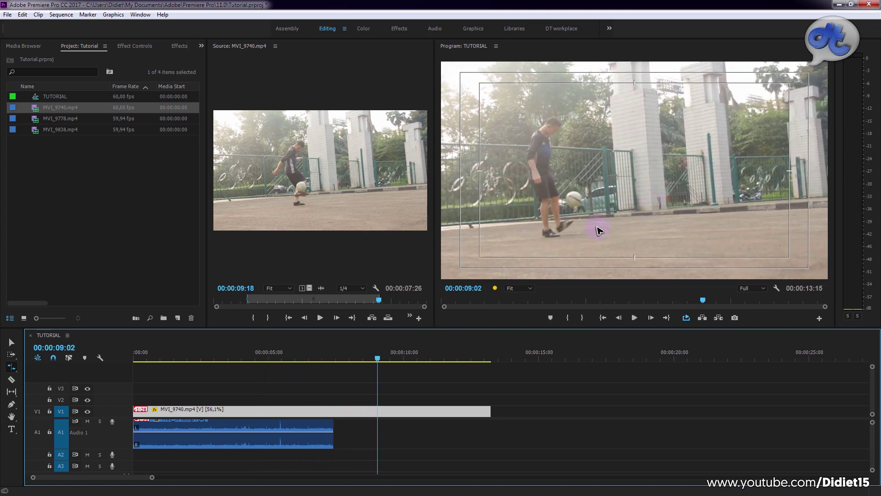
{"action": "key", "text": "ctrl+z"}
{"action": "key", "text": "ctrl+z"}
Try speeding the clip's video up to about 228% by rate-stretching its end inward, preview it and undo the stretch
{"action": "left_click_drag", "start_coordinate": [333, 410], "coordinate": [221, 408]}
{"action": "key", "text": "Home"}
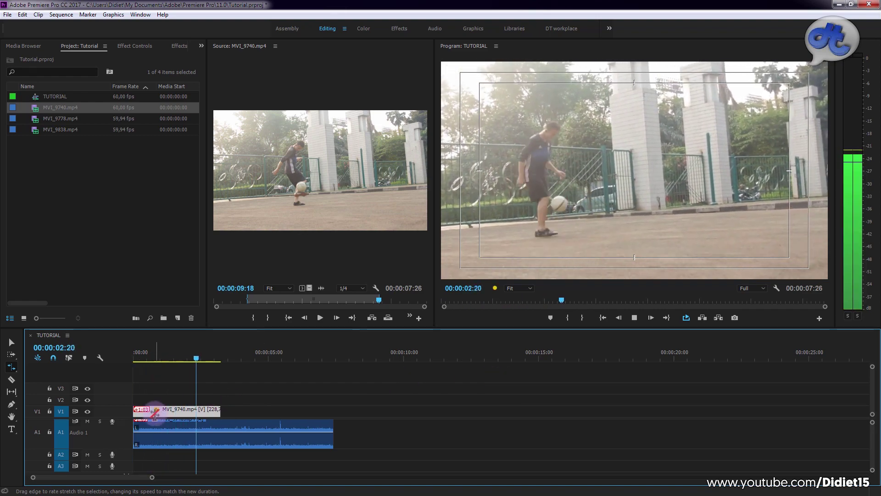
{"action": "key", "text": "space"}
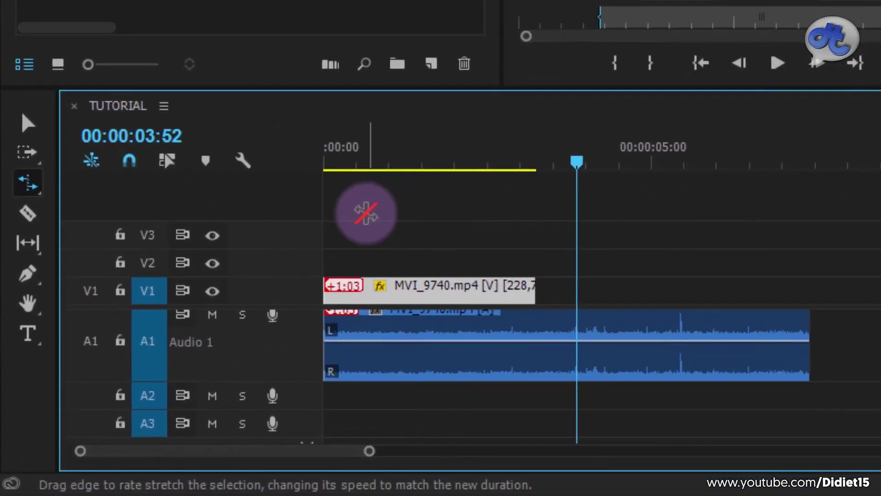
{"action": "left_click_drag", "start_coordinate": [369, 298], "coordinate": [513, 303]}
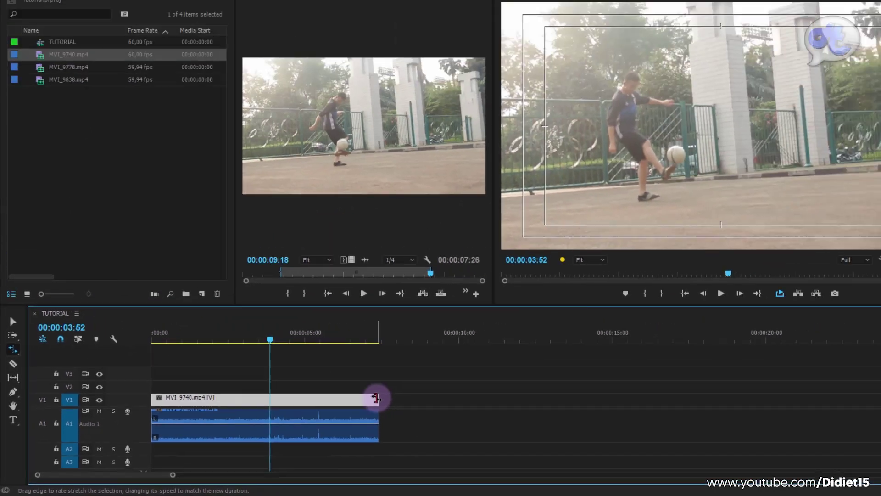
Try rate-stretching the clip's video to 192.24% and to 60.93% speed, undoing each change
{"action": "left_click_drag", "start_coordinate": [375, 398], "coordinate": [268, 400]}
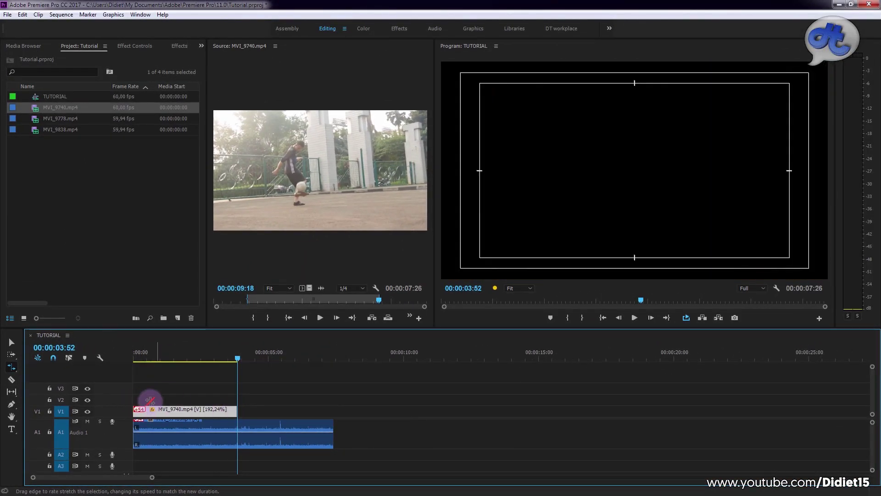
{"action": "key", "text": "ctrl+z"}
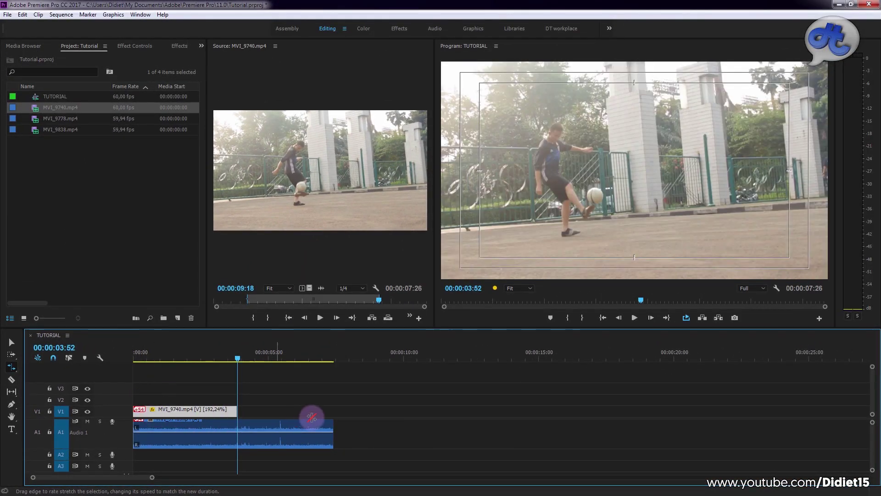
{"action": "left_click_drag", "start_coordinate": [330, 412], "coordinate": [461, 410]}
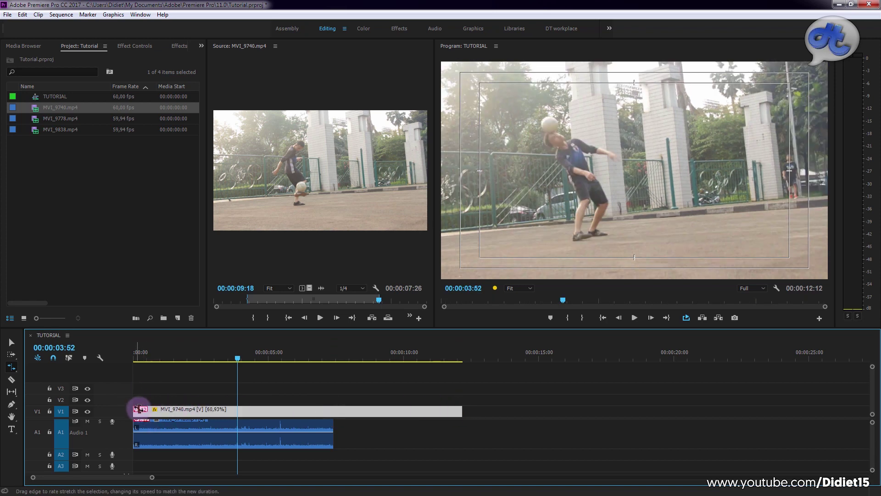
{"action": "key", "text": "ctrl+z"}
Rate-stretch the end of the clip's audio on A1 out to 00:00:13:34 and preview the slowed sound
{"action": "left_click", "coordinate": [302, 425]}
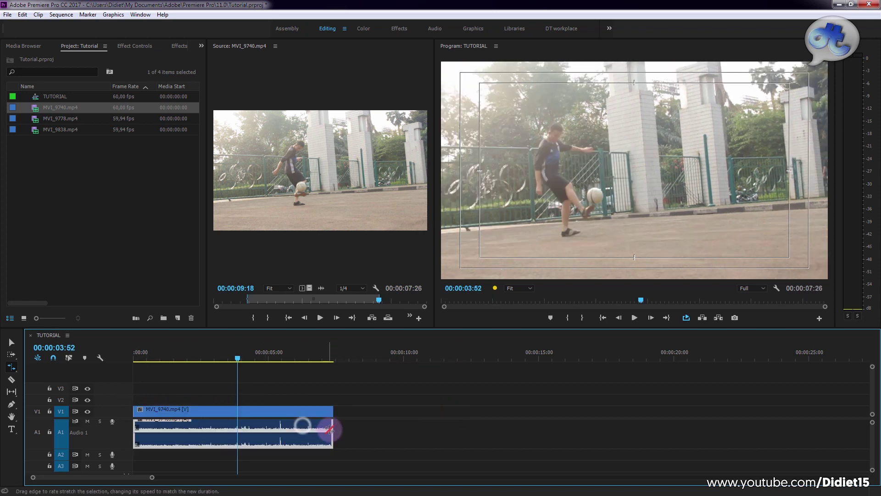
{"action": "left_click_drag", "start_coordinate": [335, 430], "coordinate": [500, 431]}
{"action": "key", "text": "space"}
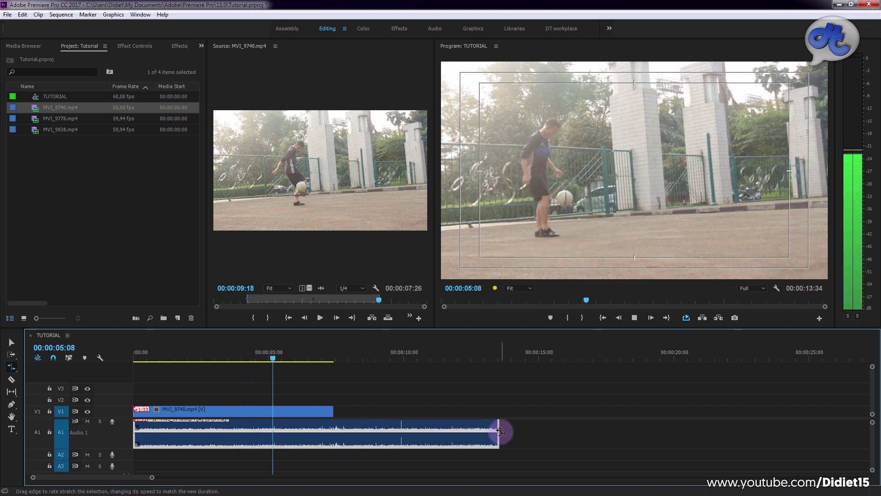
{"action": "key", "text": "space"}
Rate-stretch the A1 audio down to about 2.5 seconds and play the sped-up sound from near the sequence start
{"action": "left_click_drag", "start_coordinate": [498, 430], "coordinate": [200, 425]}
{"action": "left_click", "coordinate": [143, 355]}
{"action": "key", "text": "space"}
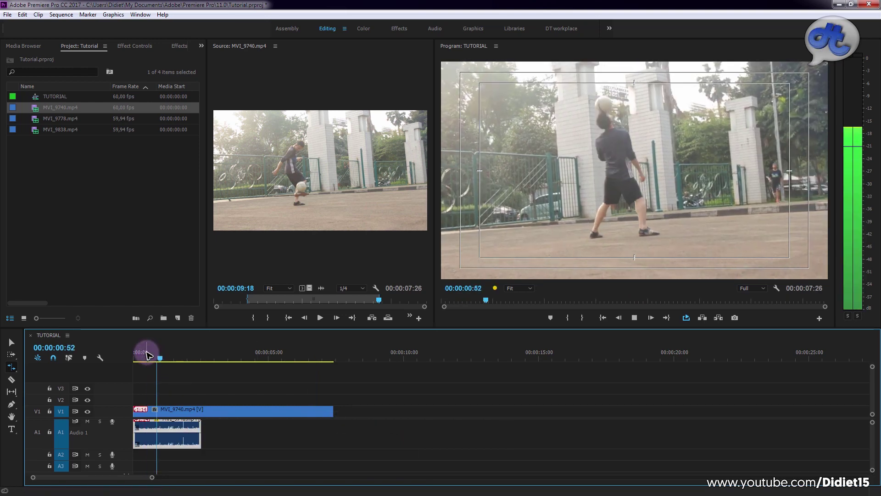
Undo the A1 audio stretch and turn on Linked Selection so the clip's video and audio are selected together
{"action": "key", "text": "space"}
{"action": "key", "text": "ctrl+z"}
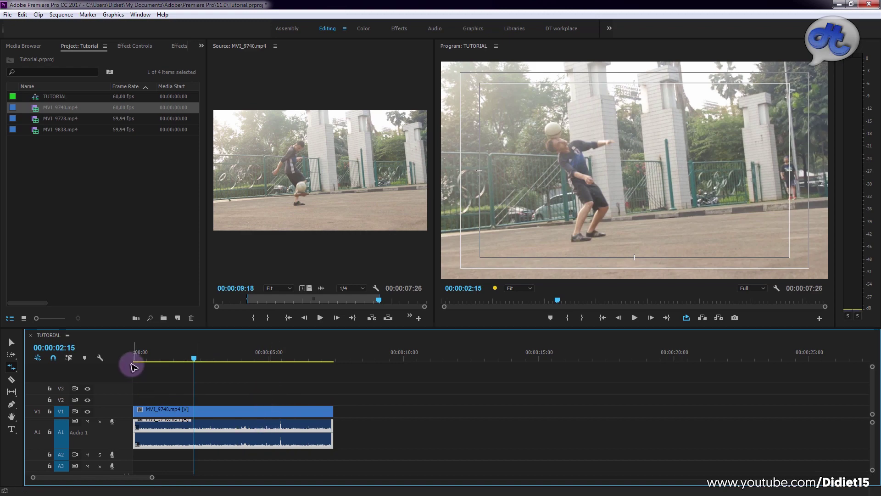
{"action": "left_click", "coordinate": [232, 412]}
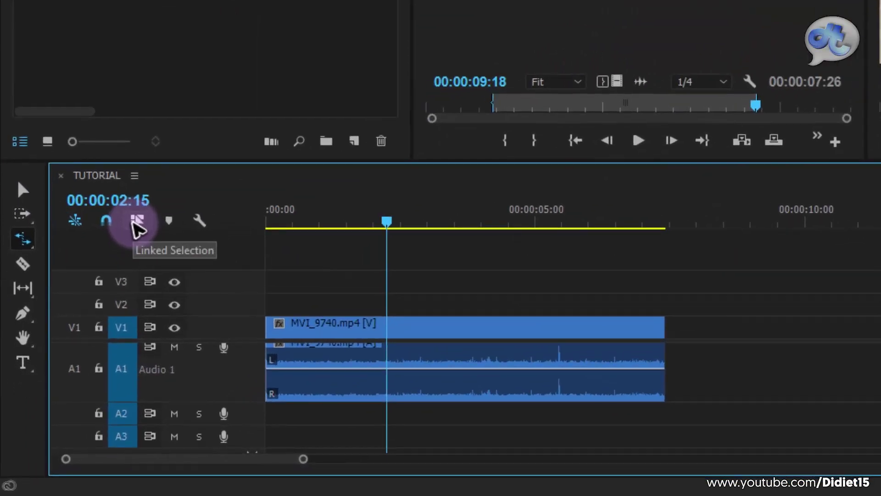
{"action": "left_click", "coordinate": [137, 221]}
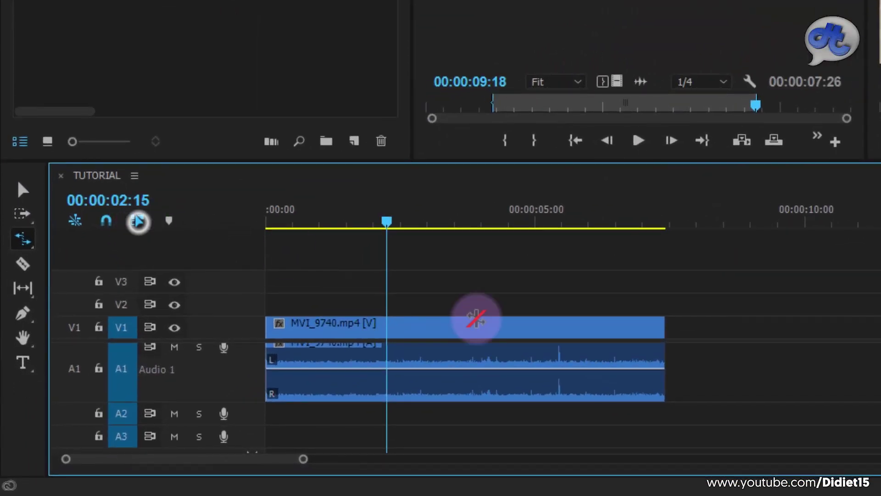
{"action": "left_click", "coordinate": [508, 329]}
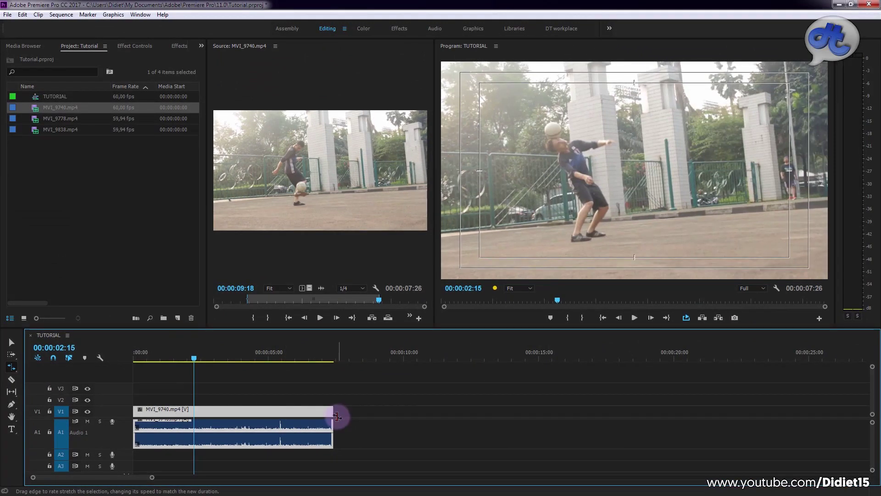
Try slowing the linked video and audio to 50.23% by rate-stretching the clip's end, preview it and undo the stretch
{"action": "left_click_drag", "start_coordinate": [333, 410], "coordinate": [532, 411]}
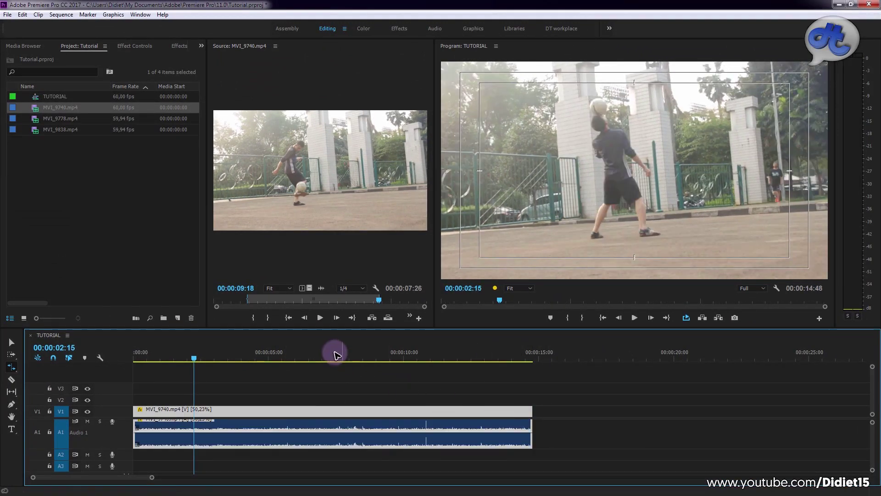
{"action": "left_click", "coordinate": [331, 354]}
{"action": "key", "text": "space"}
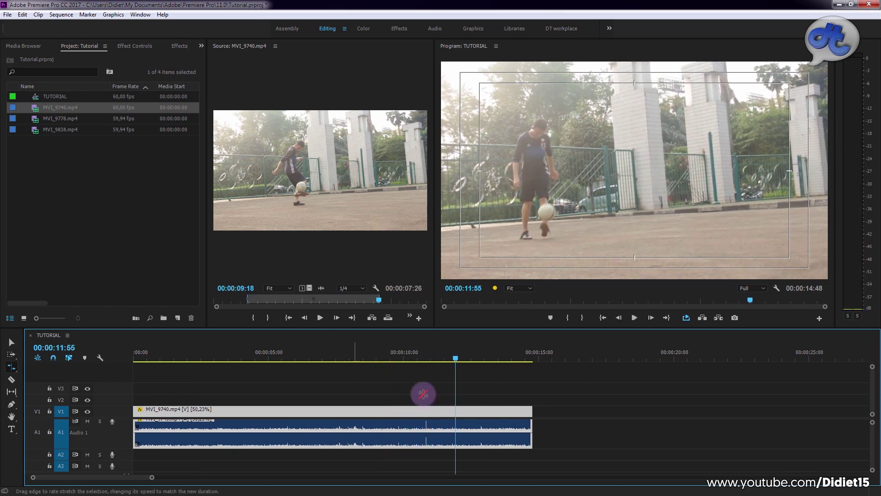
{"action": "key", "text": "ctrl+z"}
{"action": "left_click", "coordinate": [198, 358]}
{"action": "key", "text": "space"}
{"action": "key", "text": "space"}
Delete the linked football clip from the TUTORIAL sequence with the Selection tool
{"action": "left_click", "coordinate": [9, 340]}
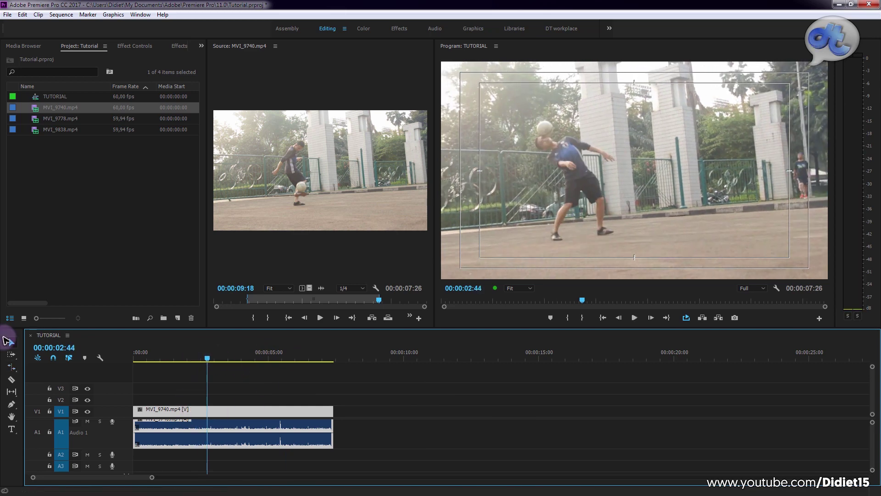
{"action": "left_click", "coordinate": [238, 389]}
{"action": "left_click", "coordinate": [236, 433]}
{"action": "key", "text": "Delete"}
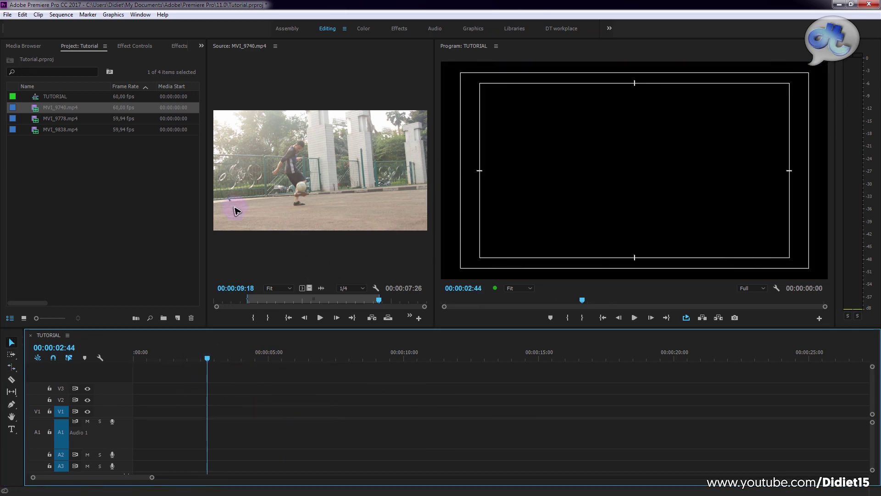
Load MVI_9838.mp4 in the Source Monitor and mark In and Out points around a section of 00:00:06:54
{"action": "left_click_drag", "start_coordinate": [60, 129], "coordinate": [243, 358]}
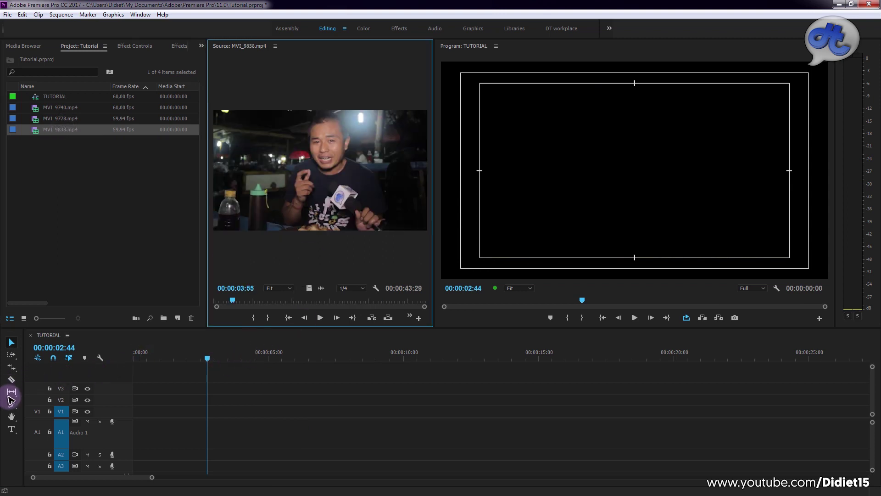
{"action": "left_click_drag", "start_coordinate": [231, 301], "coordinate": [272, 302]}
{"action": "key", "text": "i"}
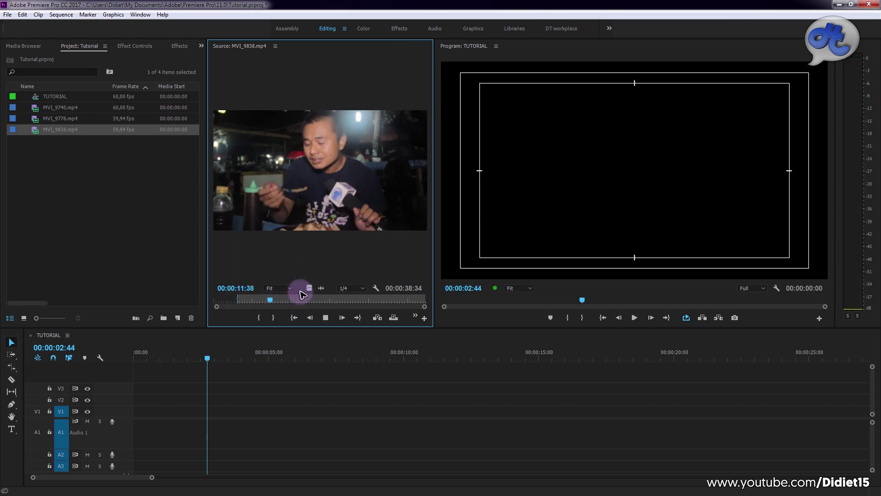
{"action": "key", "text": "o"}
{"action": "key", "text": "space"}
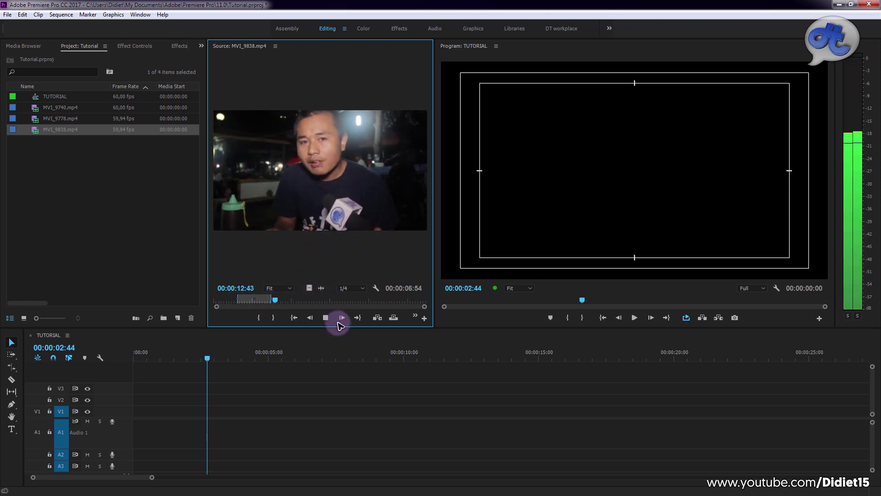
Place the marked section at the start of V1 and A1, keeping the existing sequence settings, and play it
{"action": "left_click_drag", "start_coordinate": [318, 230], "coordinate": [182, 432]}
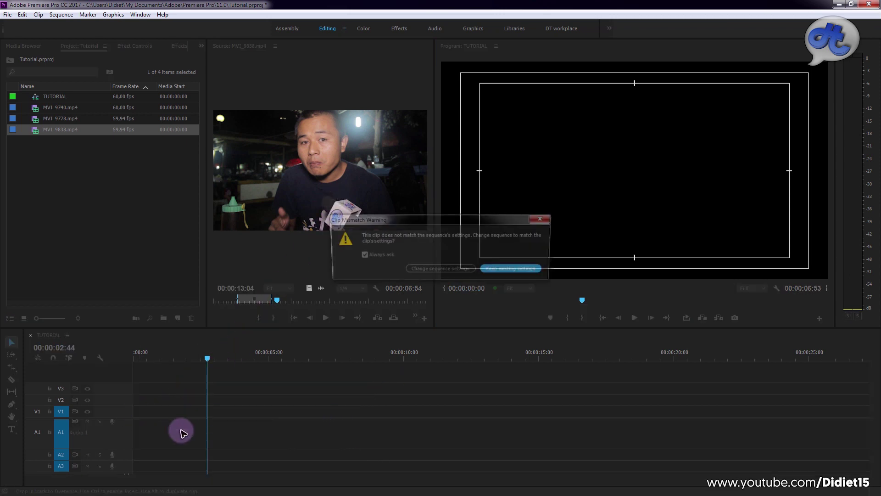
{"action": "left_click", "coordinate": [500, 270]}
{"action": "left_click_drag", "start_coordinate": [152, 478], "coordinate": [119, 478]}
{"action": "left_click", "coordinate": [132, 361]}
{"action": "key", "text": "space"}
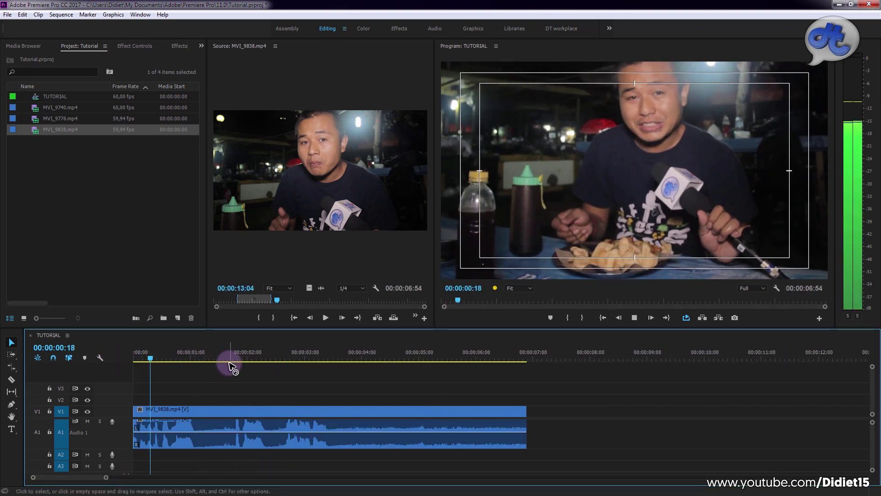
{"action": "left_click_drag", "start_coordinate": [154, 359], "coordinate": [130, 357]}
{"action": "key", "text": "space"}
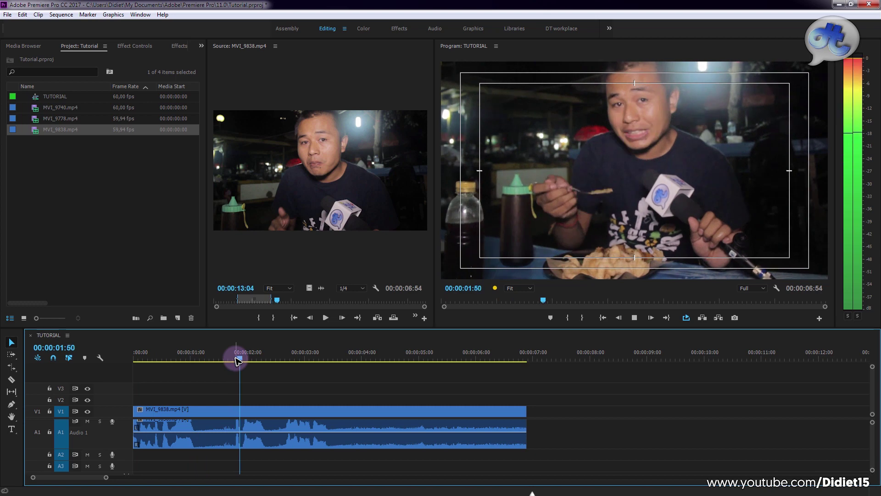
Set the Program Monitor's playback resolution to 1/4 and play the clip from the sequence start
{"action": "left_click", "coordinate": [746, 289]}
{"action": "left_click", "coordinate": [747, 320]}
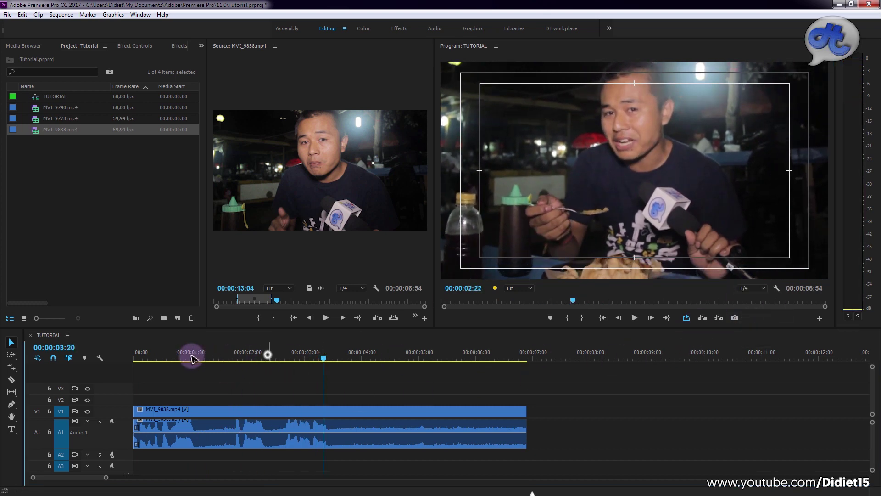
{"action": "left_click", "coordinate": [134, 360]}
{"action": "key", "text": "space"}
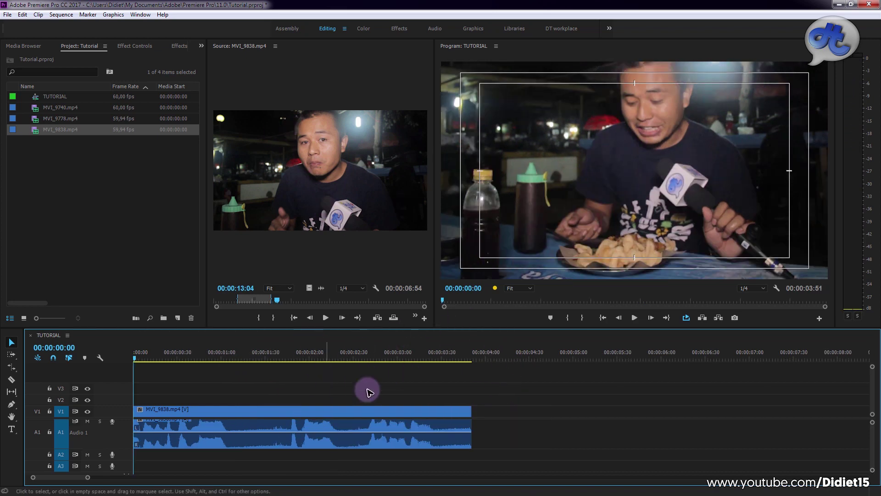
Try a 75.2% speed in the MVI_9838.mp4 clip's Speed/Duration settings and reset the speed to 100%
{"action": "left_click", "coordinate": [13, 370]}
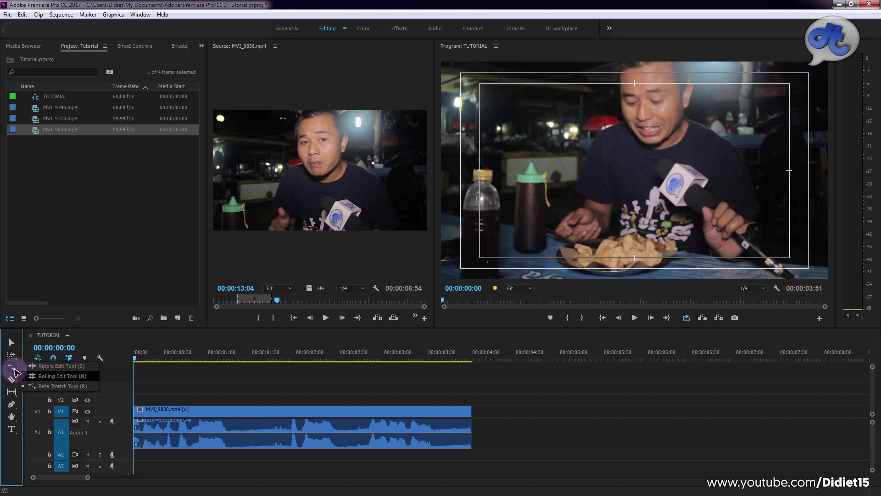
{"action": "left_click", "coordinate": [57, 385]}
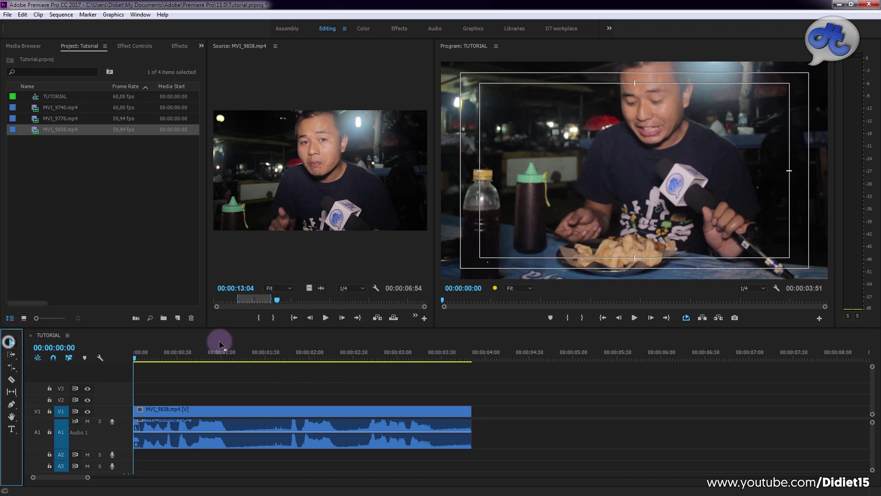
{"action": "right_click", "coordinate": [327, 411]}
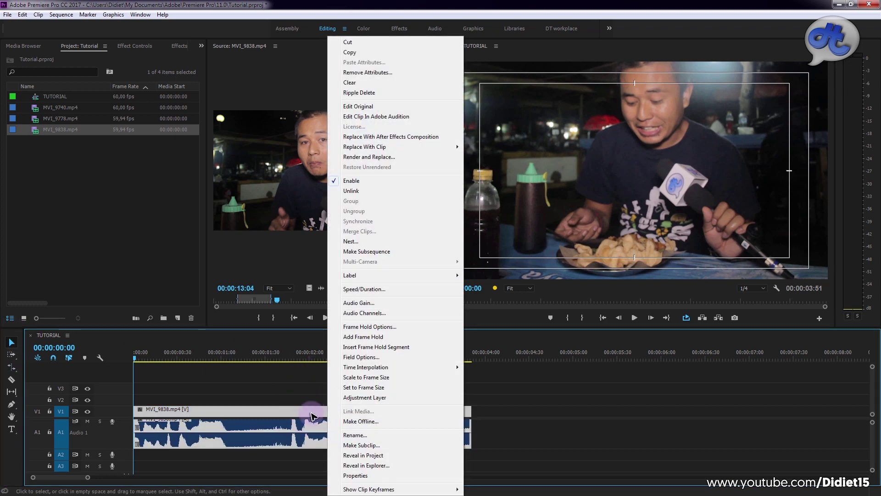
{"action": "left_click", "coordinate": [384, 294]}
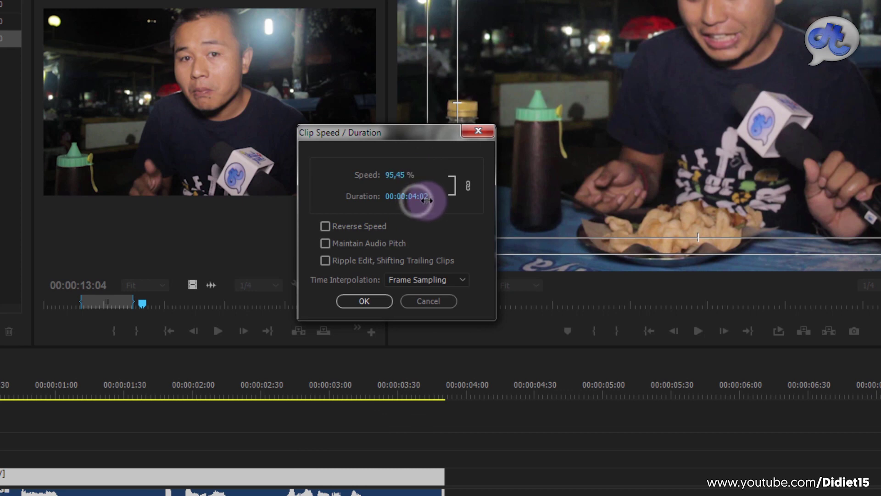
{"action": "left_click_drag", "start_coordinate": [394, 175], "coordinate": [358, 180]}
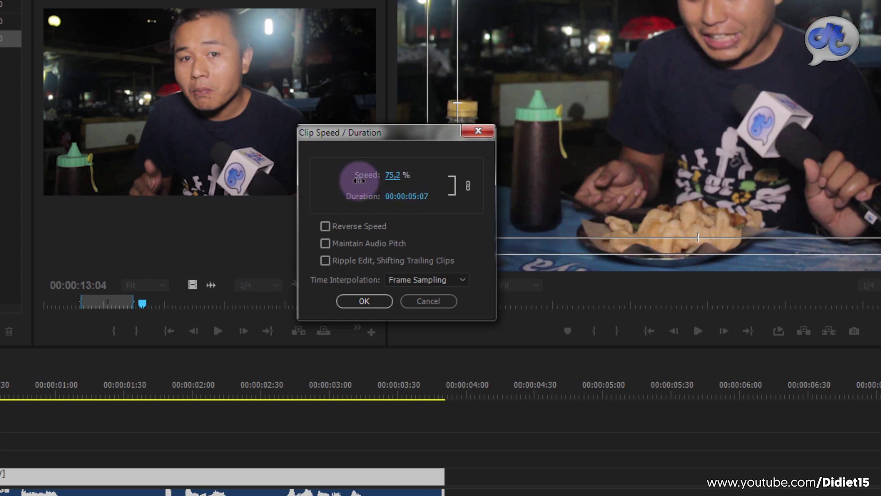
{"action": "left_click", "coordinate": [390, 175]}
{"action": "type", "text": "10"}
{"action": "key", "text": "Return"}
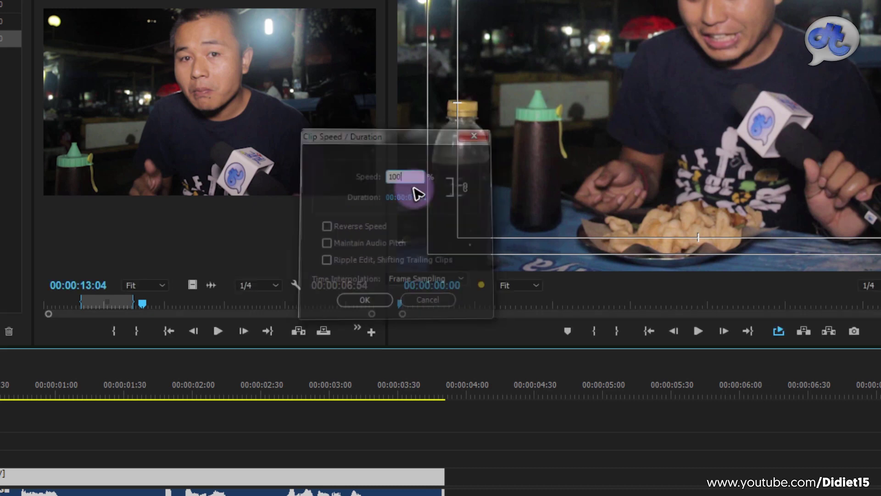
Slow the MVI_9838.mp4 clip to 77% by setting its duration to 00:00:05:00 in Speed/Duration
{"action": "right_click", "coordinate": [271, 478]}
{"action": "left_click", "coordinate": [326, 287]}
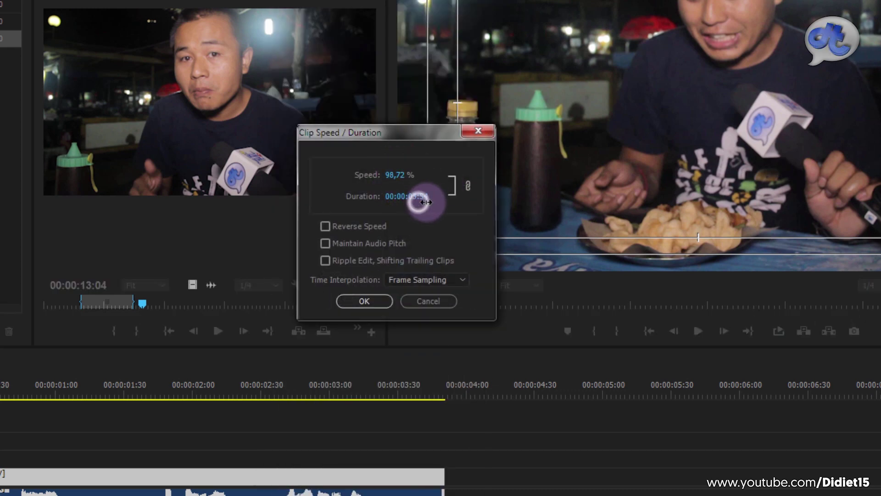
{"action": "left_click_drag", "start_coordinate": [452, 202], "coordinate": [473, 206]}
{"action": "left_click", "coordinate": [418, 196]}
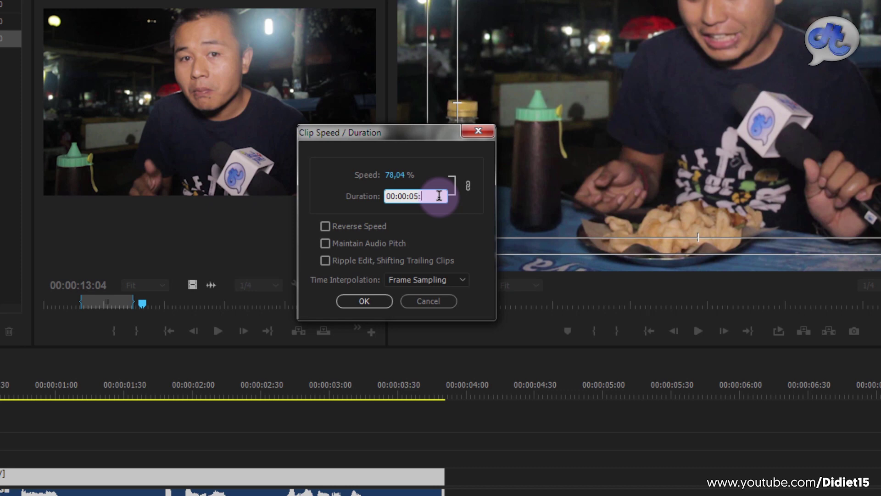
{"action": "left_click", "coordinate": [434, 170]}
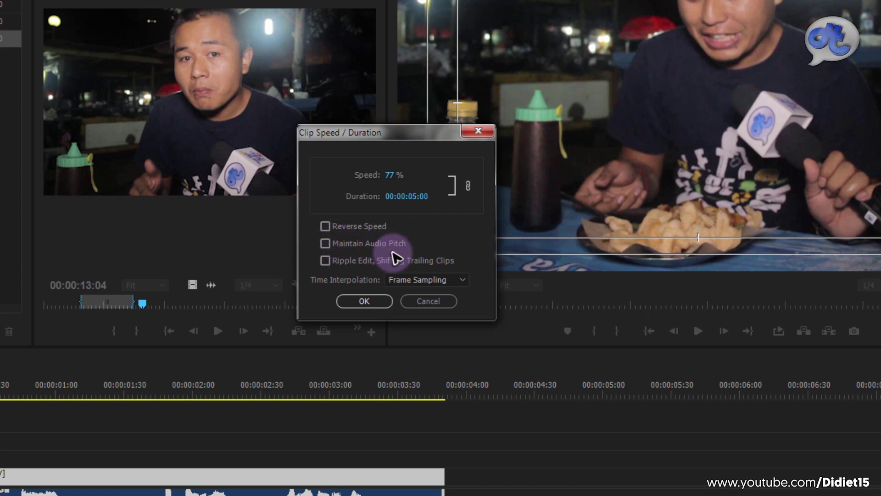
{"action": "left_click", "coordinate": [381, 301]}
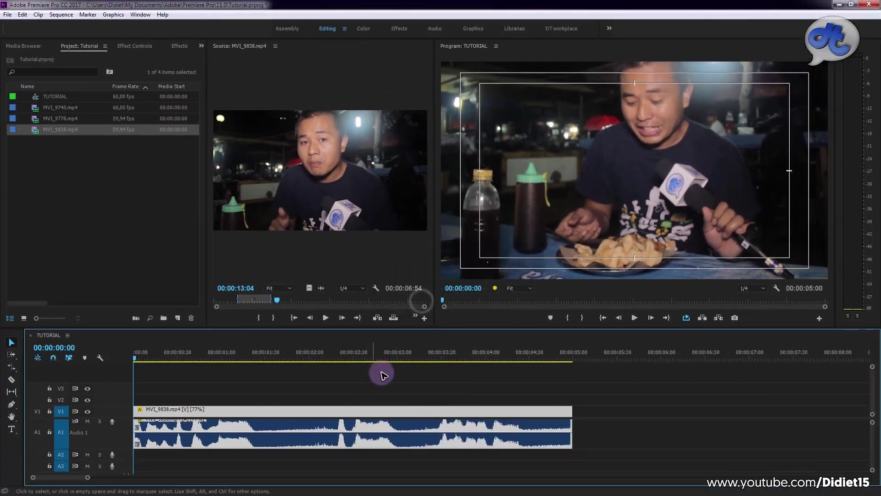
Play the slowed clip from several points to examine its picture and sound
{"action": "key", "text": "space"}
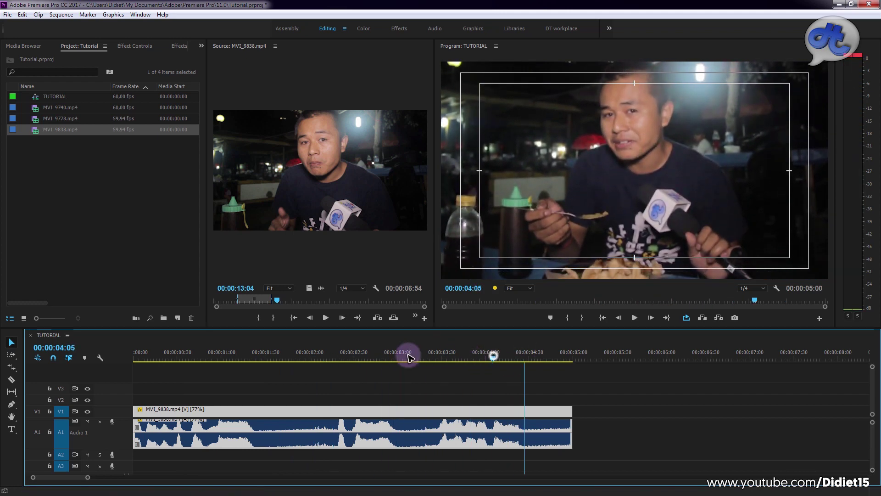
{"action": "left_click", "coordinate": [333, 357]}
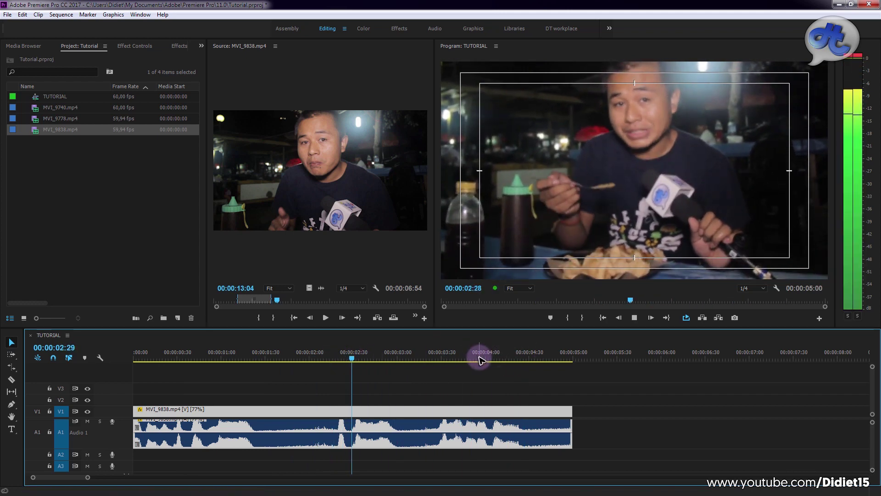
{"action": "key", "text": "space"}
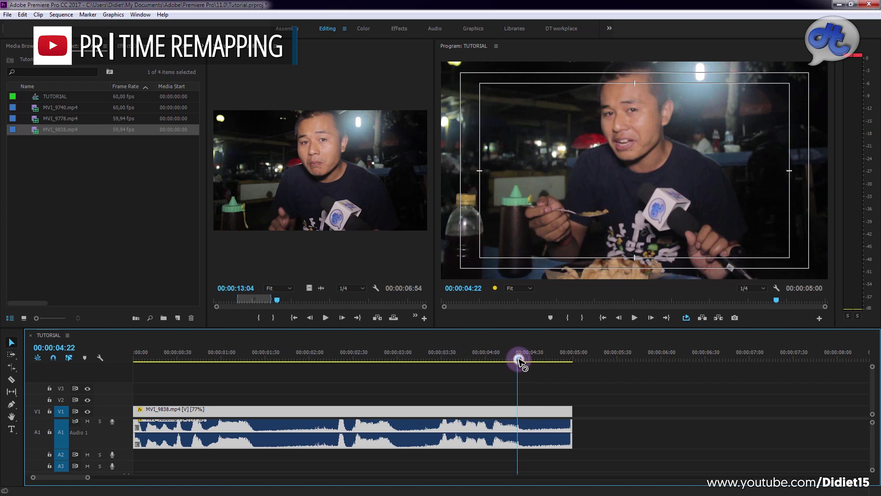
{"action": "left_click_drag", "start_coordinate": [519, 361], "coordinate": [441, 365]}
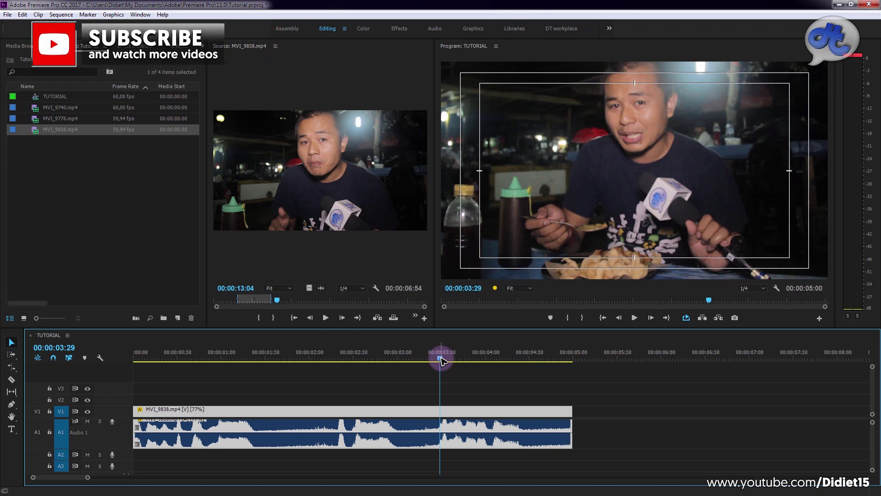
{"action": "key", "text": "space"}
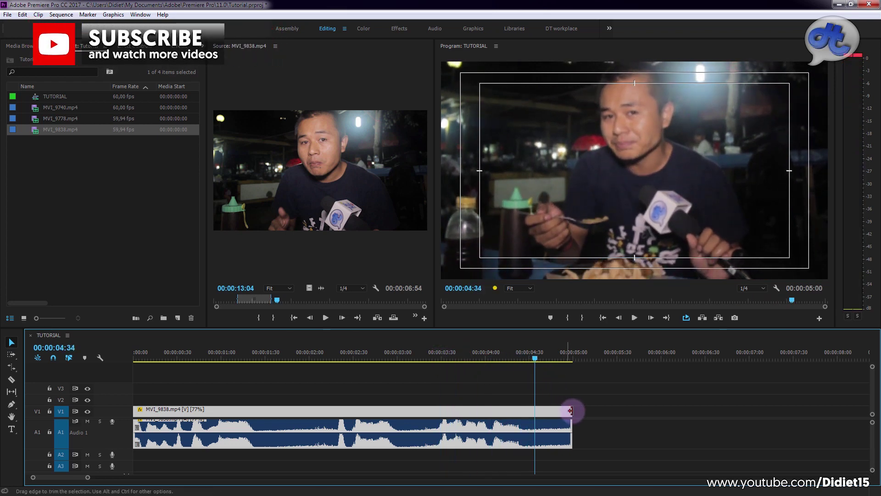
Speed the clip up to 190.91% by reducing its duration to 00:00:02:01 in Speed/Duration
{"action": "right_click", "coordinate": [569, 410]}
{"action": "right_click", "coordinate": [554, 410]}
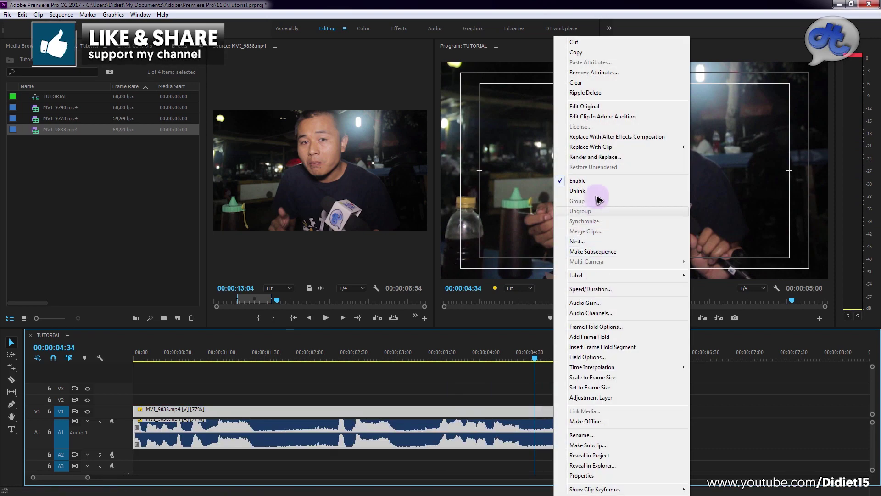
{"action": "left_click", "coordinate": [596, 291]}
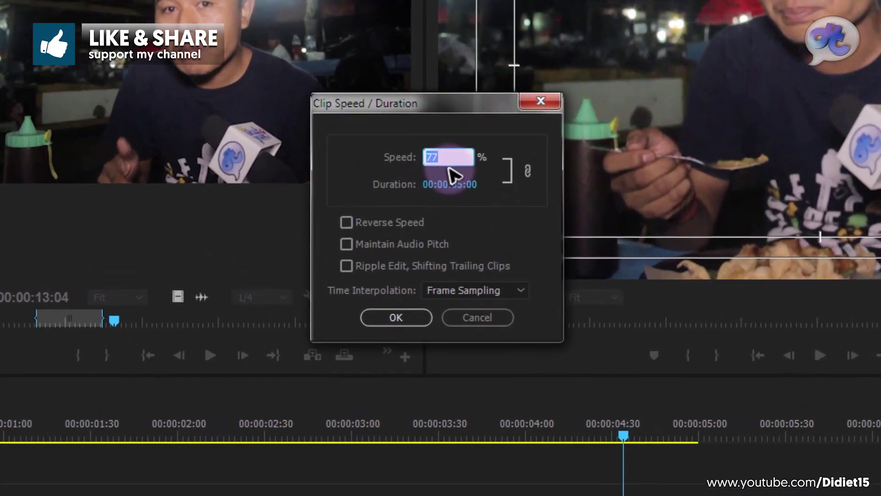
{"action": "left_click_drag", "start_coordinate": [456, 232], "coordinate": [442, 236]}
{"action": "left_click_drag", "start_coordinate": [439, 193], "coordinate": [324, 208]}
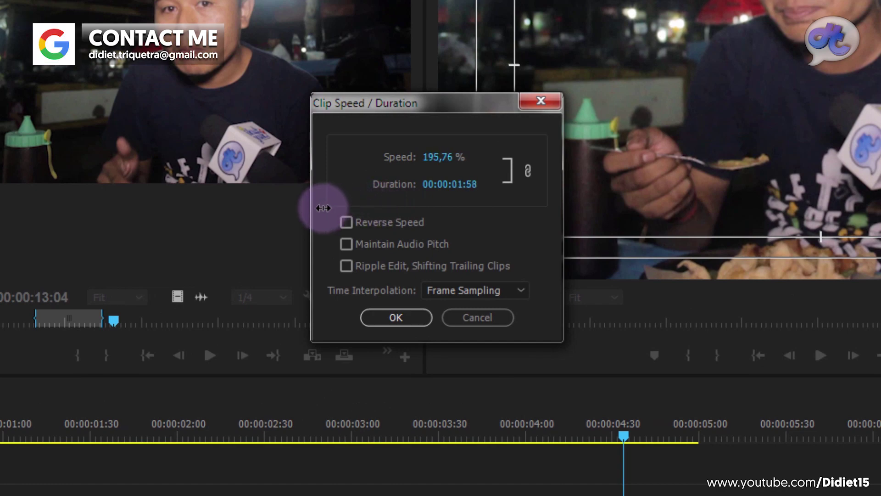
{"action": "left_click", "coordinate": [397, 316]}
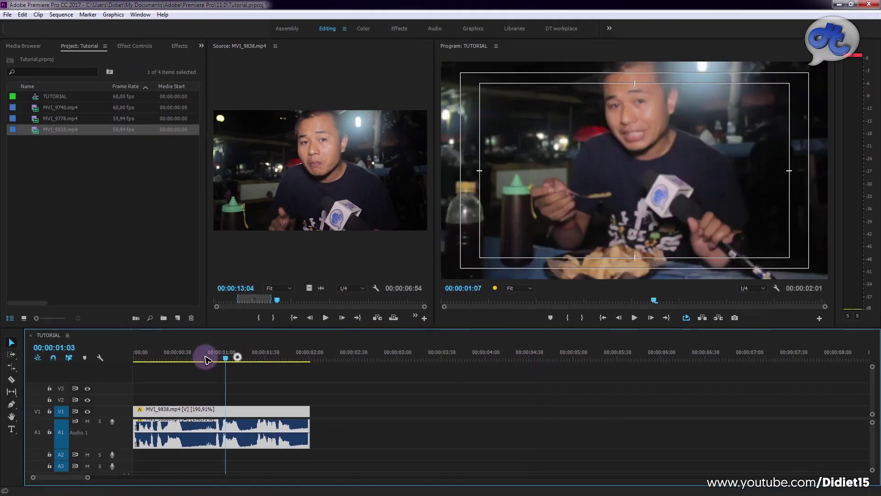
Play the sped-up MVI_9838.mp4 clip from the start and from midway to examine its picture and sound
{"action": "key", "text": "space"}
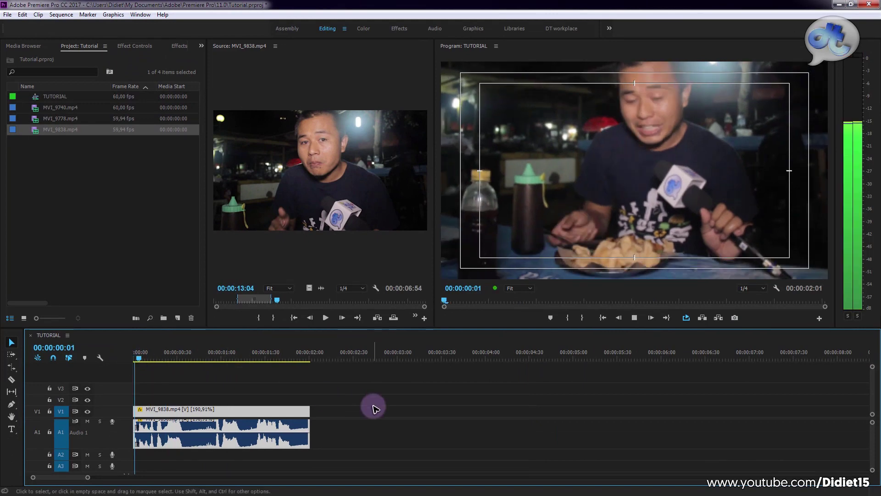
{"action": "left_click_drag", "start_coordinate": [284, 353], "coordinate": [261, 349]}
{"action": "key", "text": "space"}
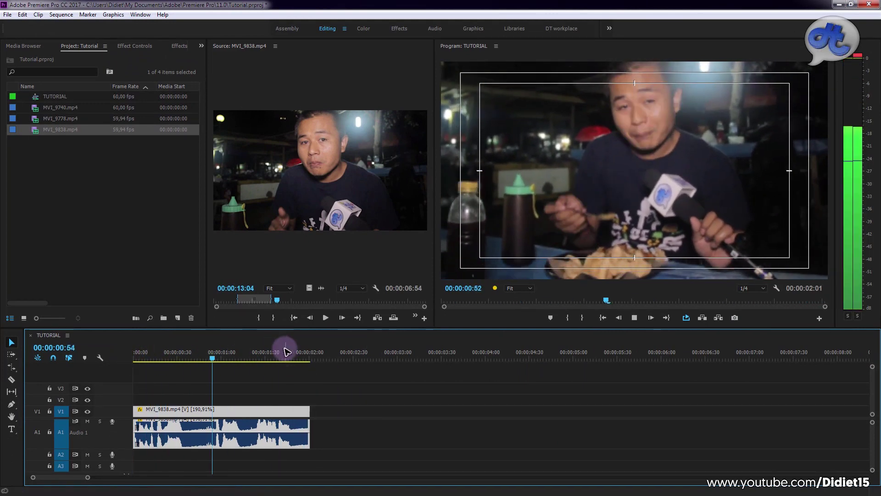
{"action": "key", "text": "space"}
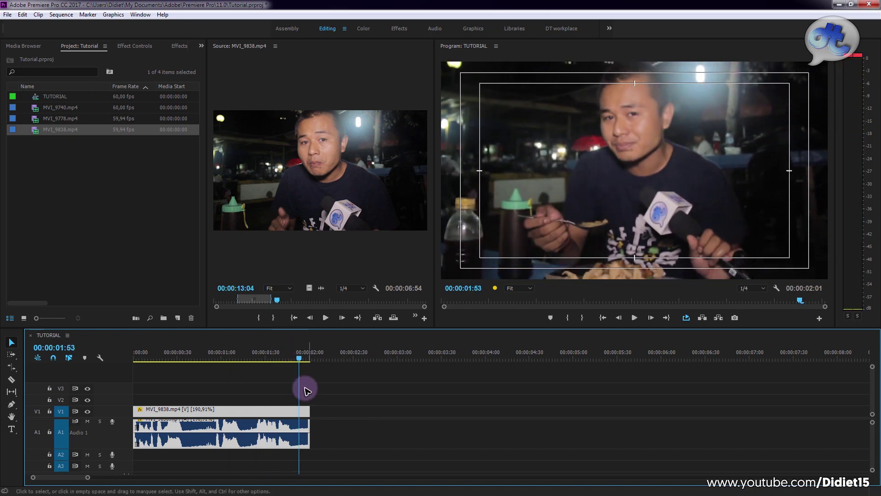
Reset the sped-up MVI_9838.mp4 clip's speed to 100% in its Speed/Duration settings
{"action": "right_click", "coordinate": [290, 419]}
{"action": "left_click", "coordinate": [317, 282]}
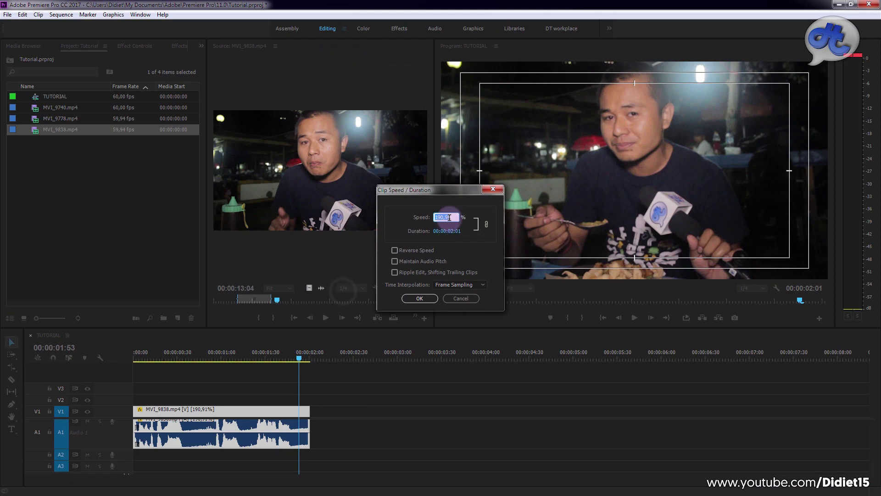
{"action": "type", "text": "100"}
{"action": "key", "text": "Return"}
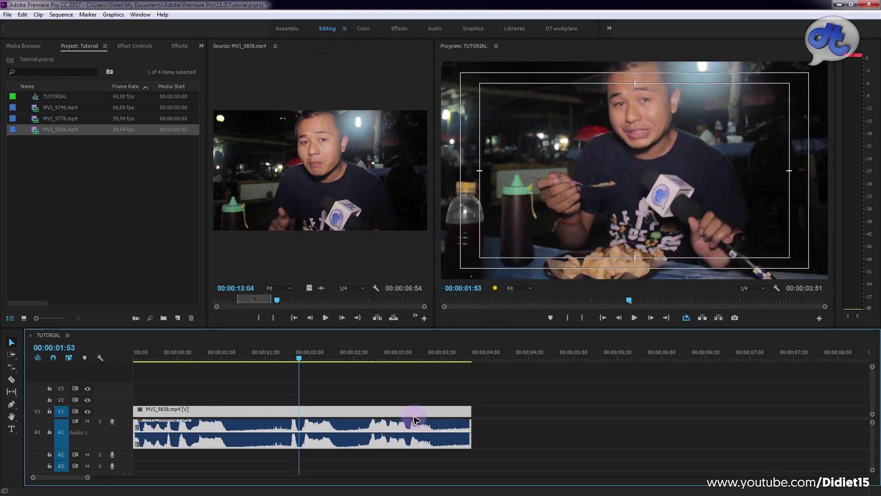
Slow the MVI_9838.mp4 clip to 41.47% with a duration of 00:00:09:17 and Maintain Audio Pitch enabled
{"action": "right_click", "coordinate": [423, 413]}
{"action": "left_click", "coordinate": [472, 289]}
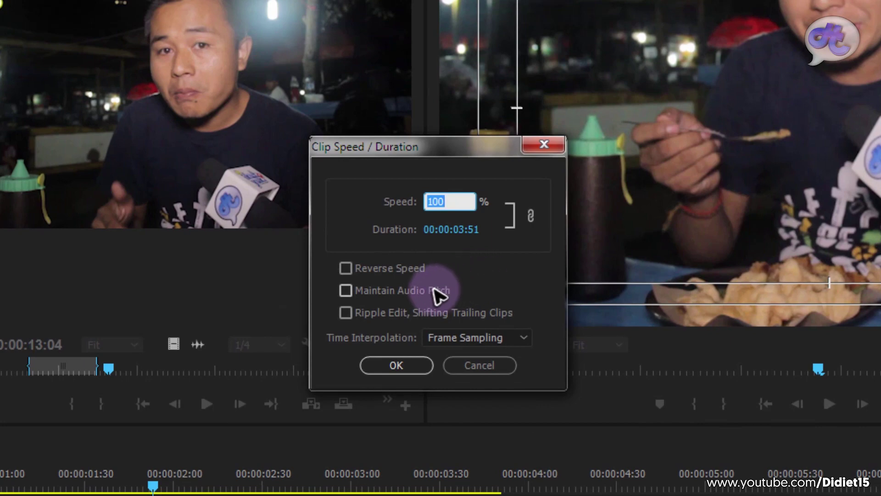
{"action": "left_click", "coordinate": [346, 291]}
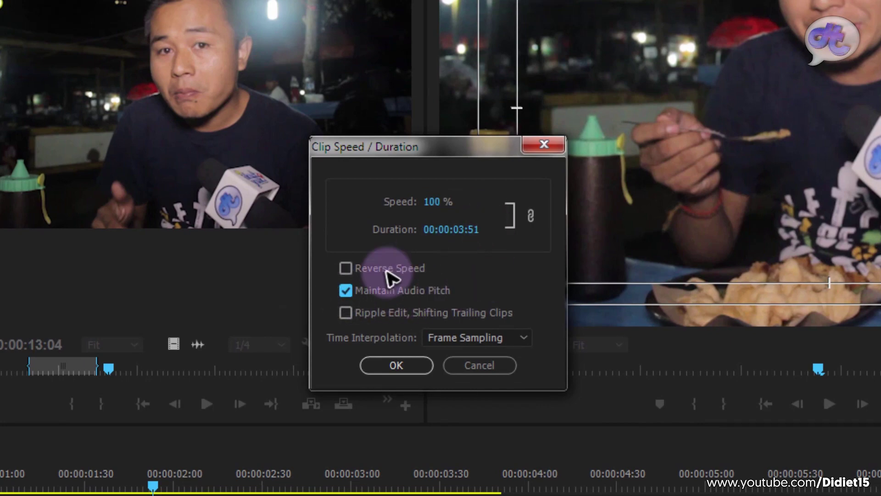
{"action": "left_click_drag", "start_coordinate": [432, 209], "coordinate": [790, 239]}
{"action": "left_click", "coordinate": [395, 366]}
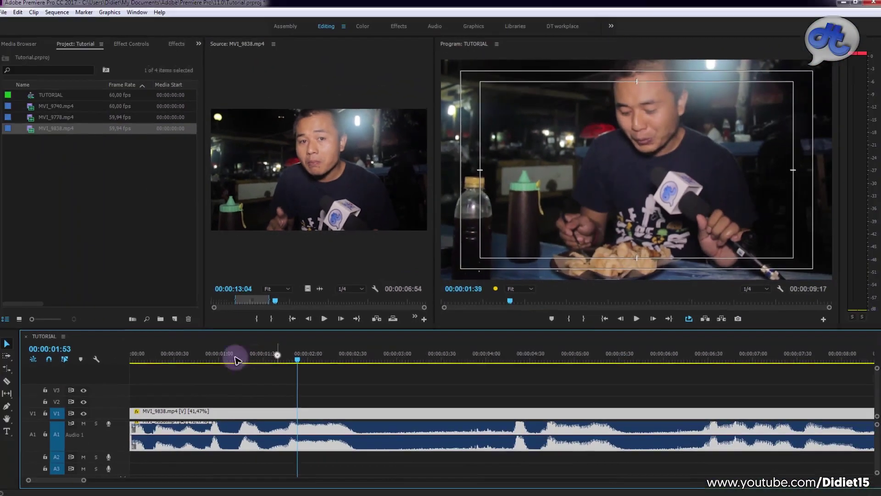
Play the pitch-maintained slow clip from its start and again from about six seconds to examine the voice
{"action": "left_click_drag", "start_coordinate": [236, 360], "coordinate": [122, 360]}
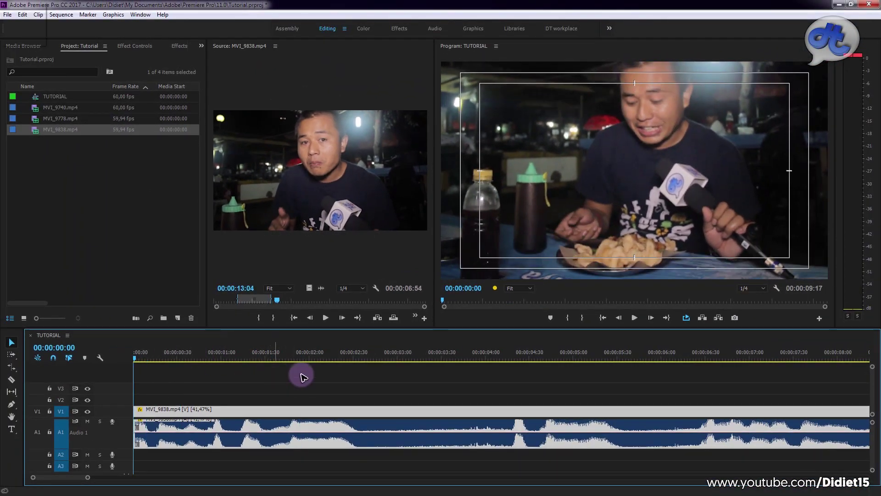
{"action": "key", "text": "Return"}
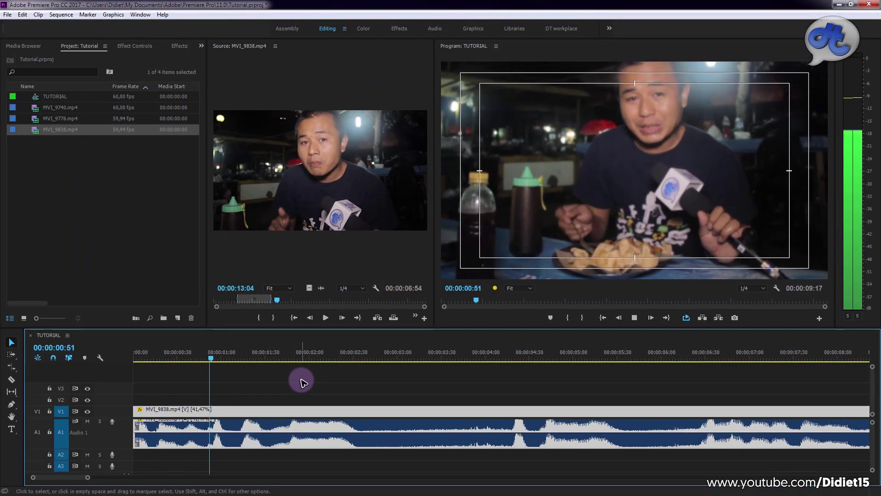
{"action": "scroll", "coordinate": [303, 383], "scroll_direction": "down", "scroll_amount": 2}
{"action": "scroll", "coordinate": [303, 382], "scroll_direction": "down", "scroll_amount": 1}
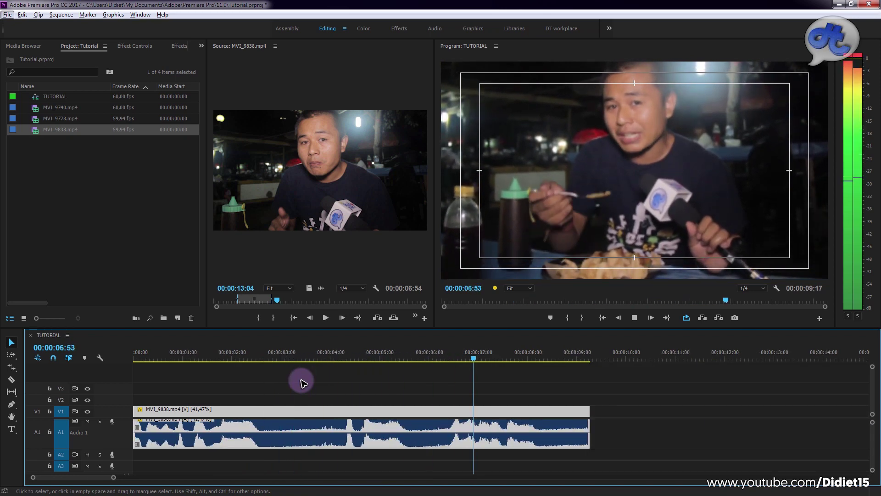
{"action": "key", "text": "alt+space"}
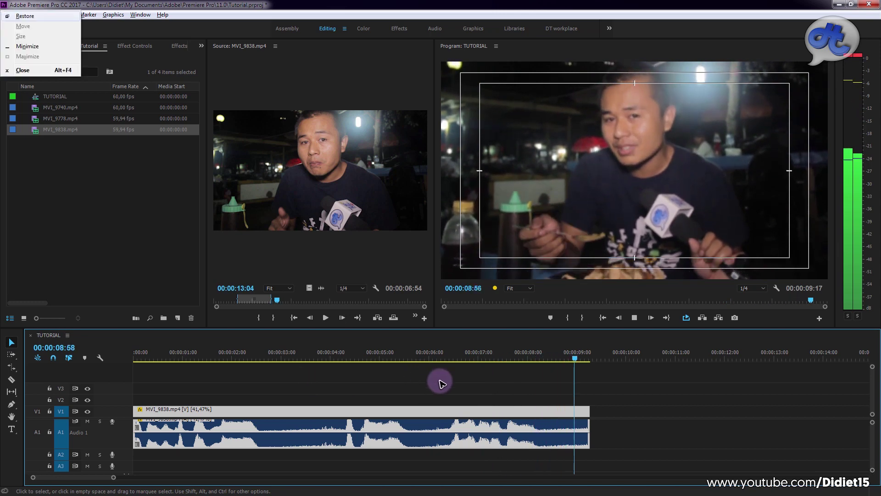
{"action": "left_click", "coordinate": [440, 381]}
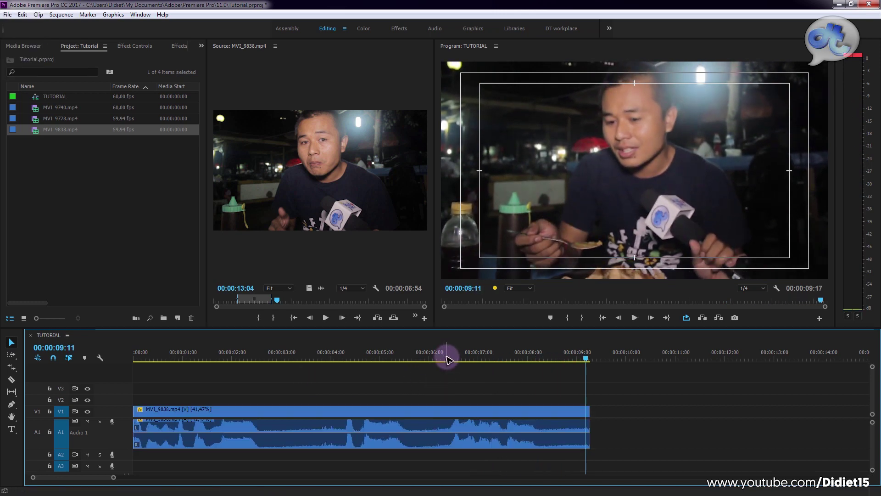
{"action": "left_click_drag", "start_coordinate": [447, 356], "coordinate": [451, 359]}
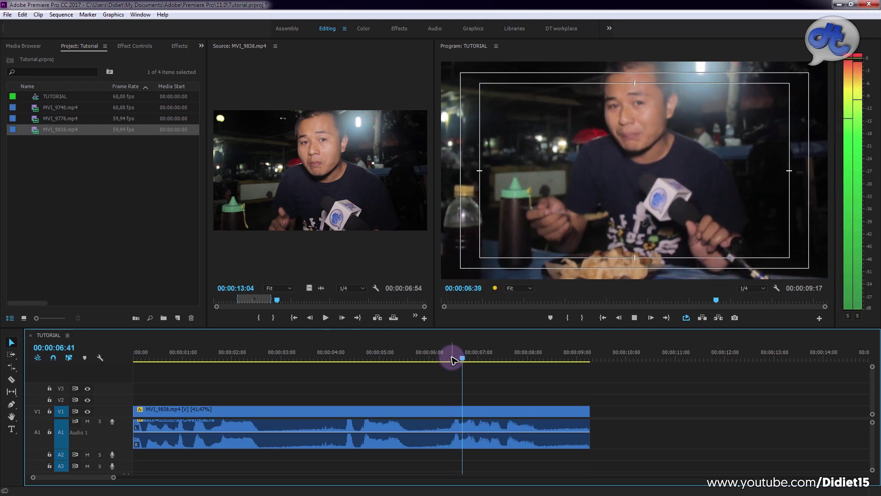
{"action": "left_click", "coordinate": [451, 359]}
{"action": "left_click_drag", "start_coordinate": [454, 360], "coordinate": [453, 362]}
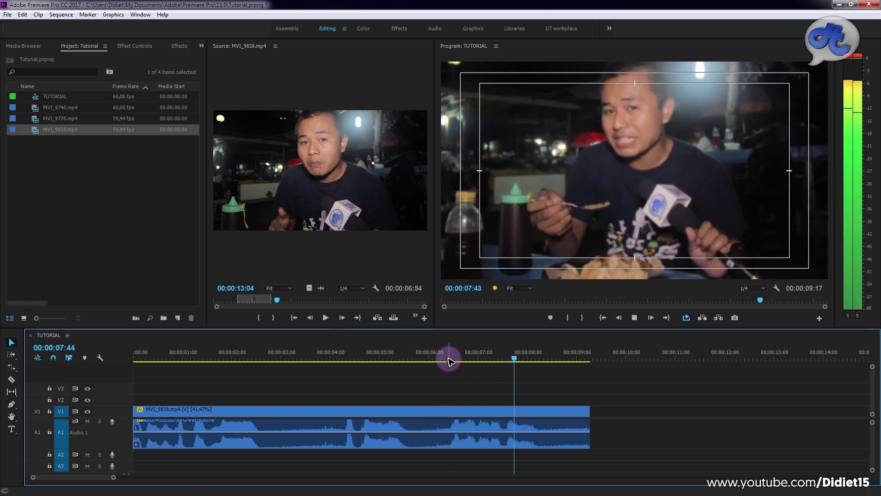
{"action": "key", "text": "space"}
Slow the clip further to 27.27% by extending its duration to 00:00:14:07 in Speed/Duration
{"action": "right_click", "coordinate": [459, 409]}
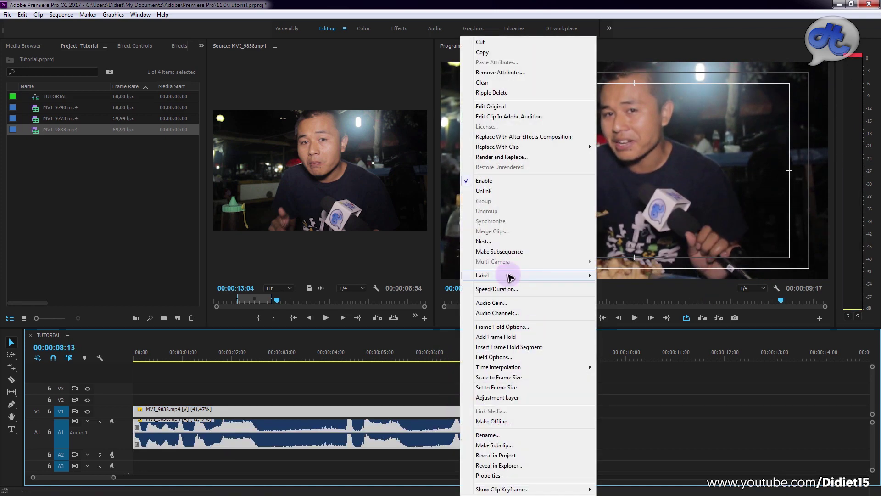
{"action": "left_click", "coordinate": [508, 289]}
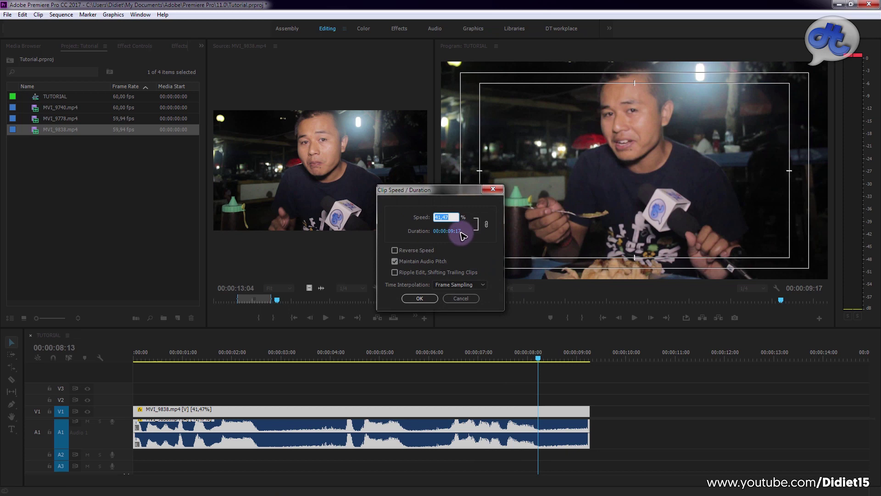
{"action": "mouse_move", "coordinate": [471, 232]}
{"action": "left_mouse_down"}
{"action": "mouse_move", "coordinate": [505, 237]}
{"action": "mouse_move", "coordinate": [468, 249]}
{"action": "left_mouse_up"}
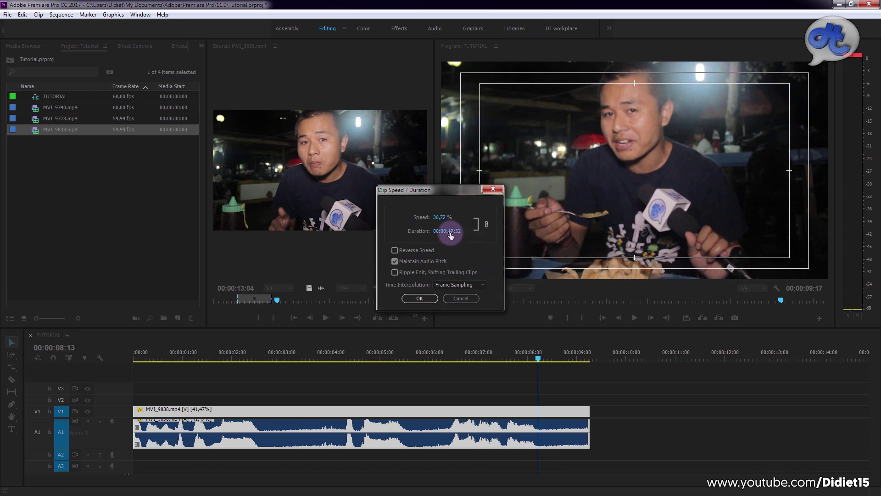
{"action": "left_click", "coordinate": [420, 299]}
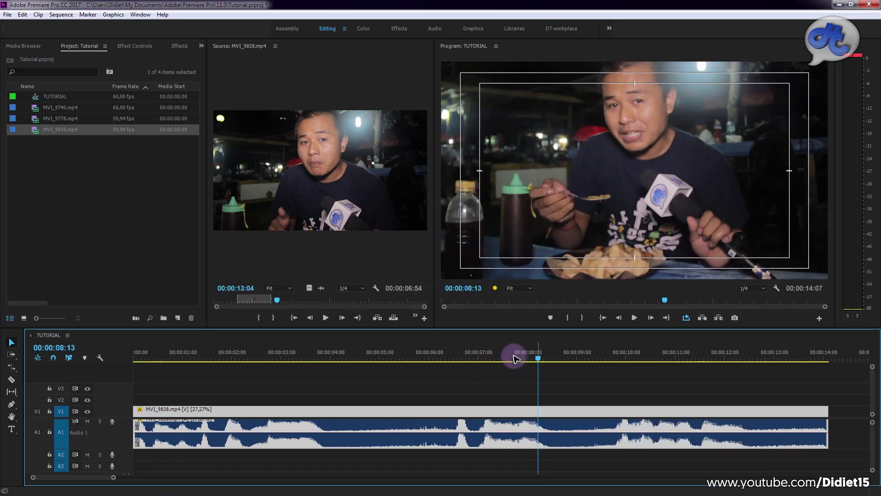
Play the 27.27% clip to examine how its voice sounds with the audio pitch maintained
{"action": "key", "text": "Return"}
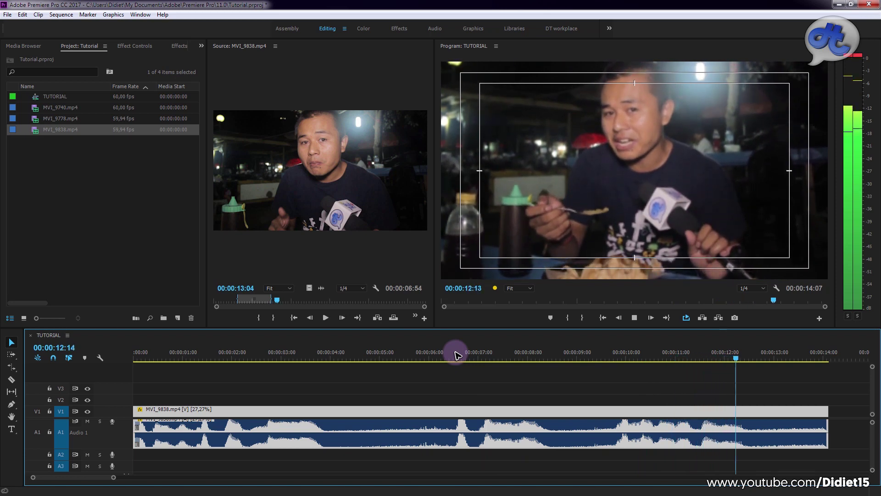
{"action": "key", "text": "space"}
{"action": "left_click_drag", "start_coordinate": [114, 477], "coordinate": [140, 479]}
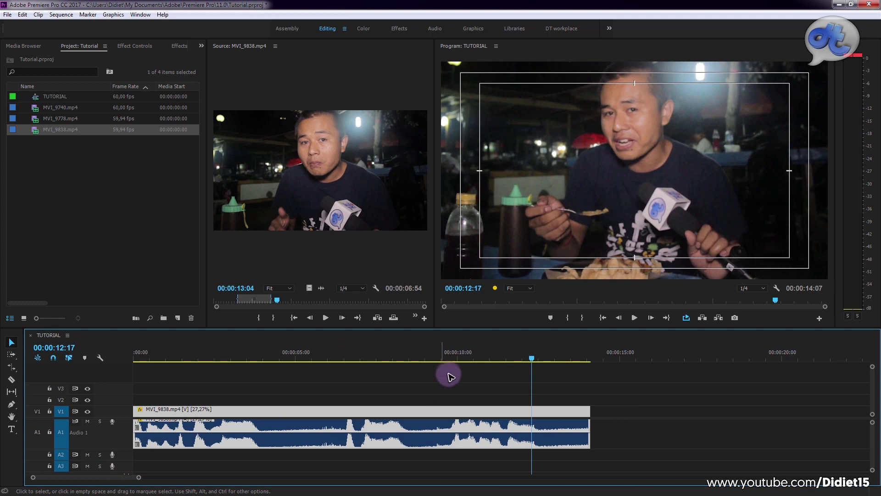
Turn off Maintain Audio Pitch for the 27.27% clip and play it back to compare the sound
{"action": "right_click", "coordinate": [561, 420]}
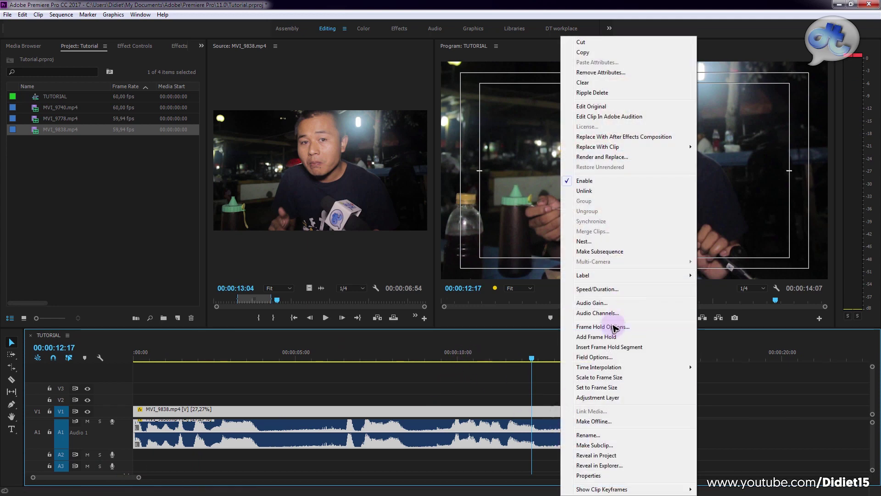
{"action": "left_click", "coordinate": [623, 291]}
{"action": "left_click", "coordinate": [394, 262]}
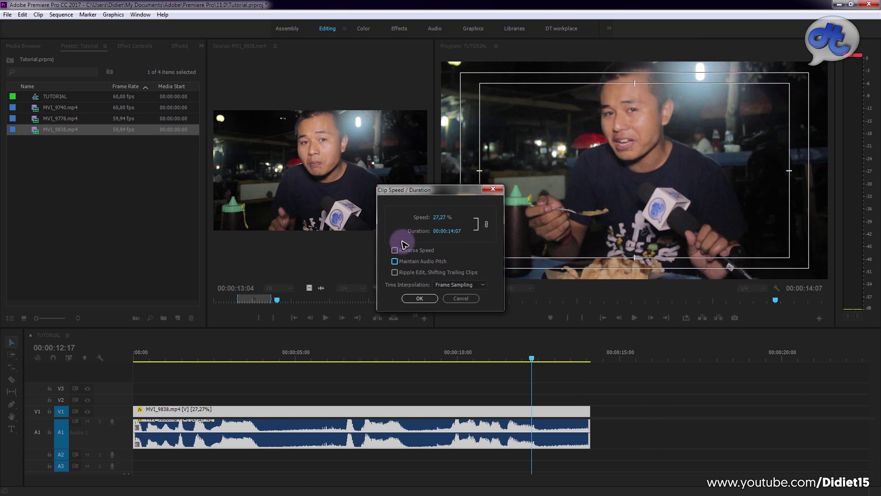
{"action": "left_click", "coordinate": [419, 298]}
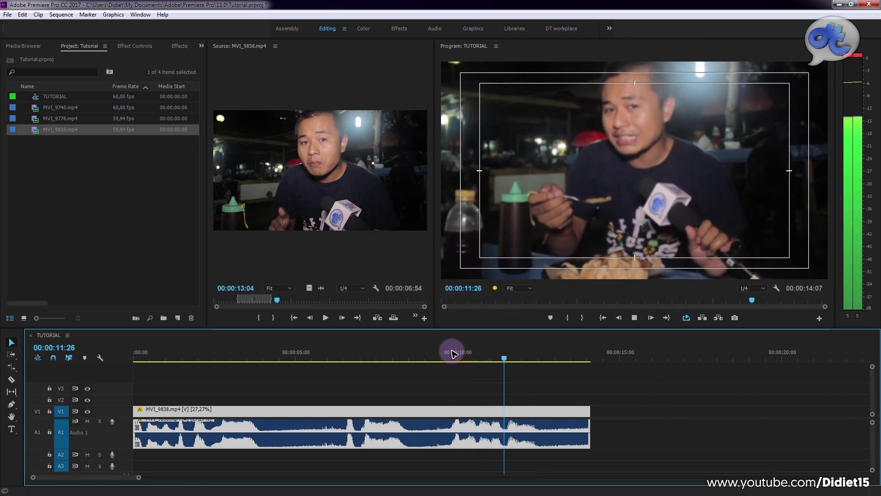
{"action": "key", "text": "space"}
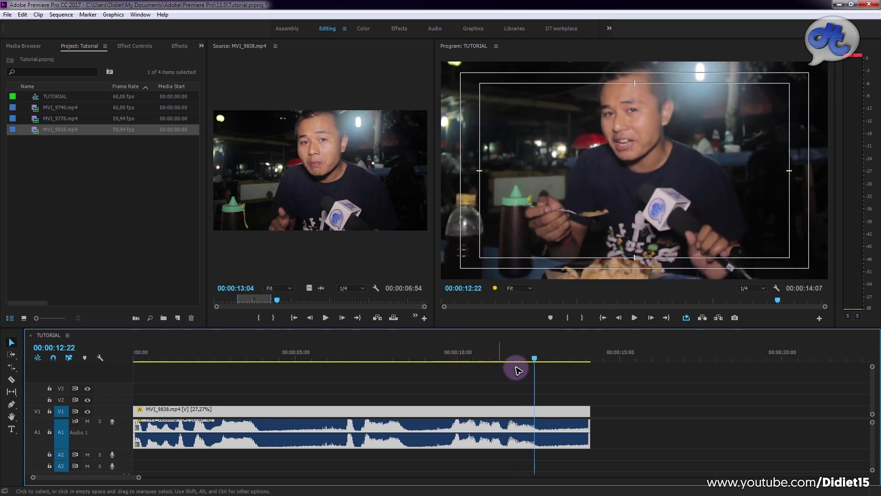
{"action": "left_click_drag", "start_coordinate": [525, 359], "coordinate": [216, 359]}
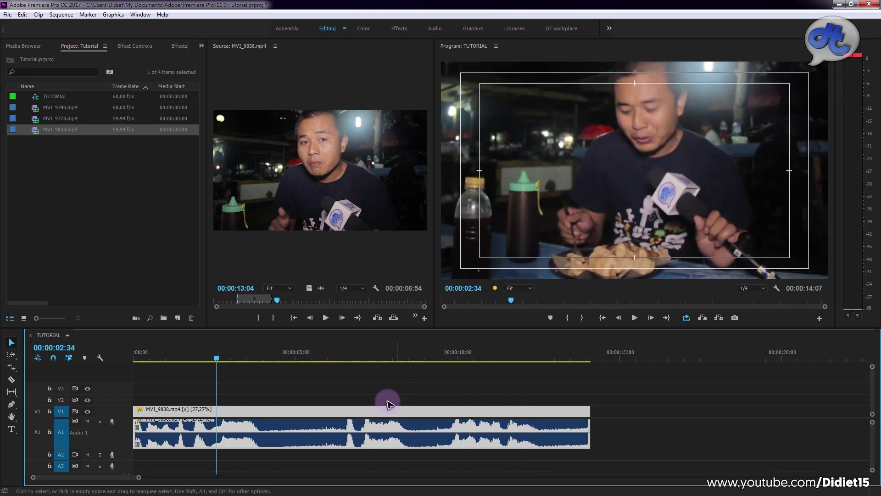
Restore the slowed MVI_9838.mp4 clip to 100% speed in its Speed/Duration settings
{"action": "right_click", "coordinate": [421, 413]}
{"action": "left_click", "coordinate": [456, 291]}
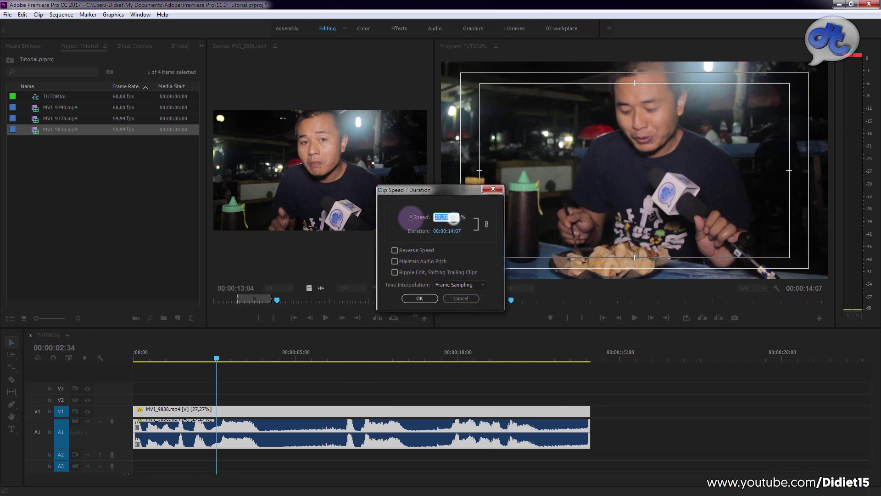
{"action": "type", "text": "100"}
{"action": "key", "text": "Return"}
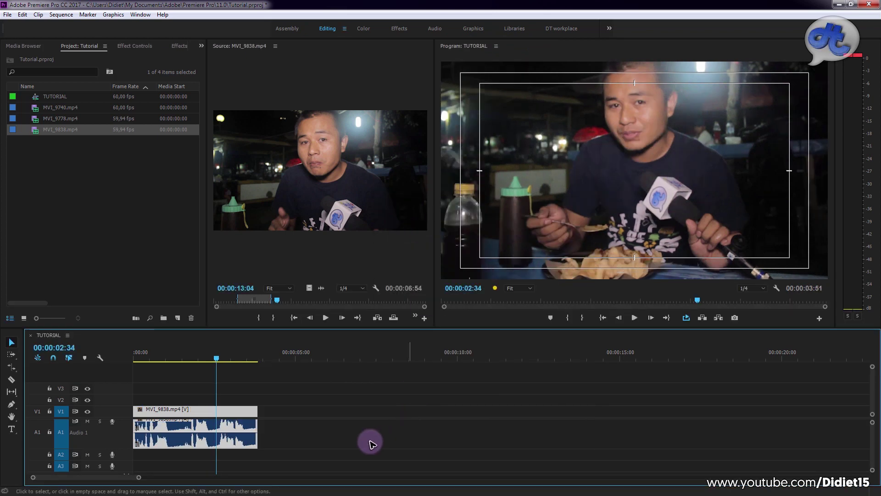
Reverse the MVI_9838.mp4 clip at 100% speed with the Reverse Speed option in Speed/Duration
{"action": "left_click_drag", "start_coordinate": [139, 479], "coordinate": [68, 477]}
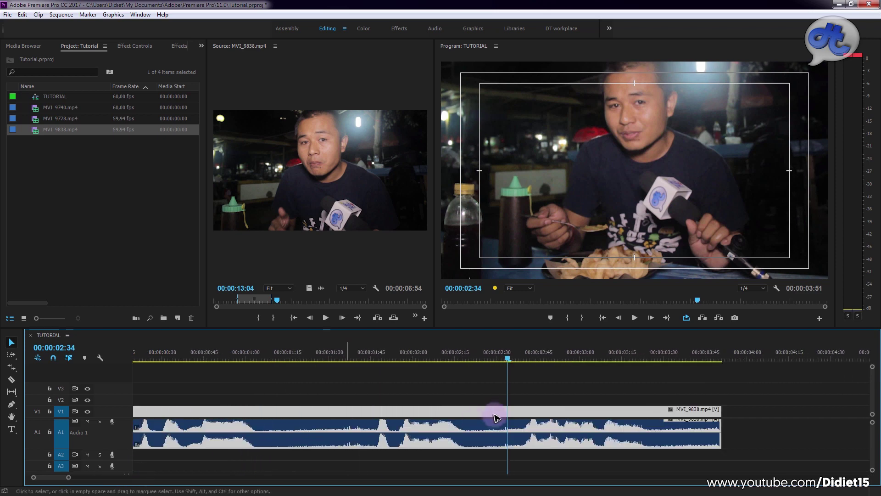
{"action": "right_click", "coordinate": [478, 413]}
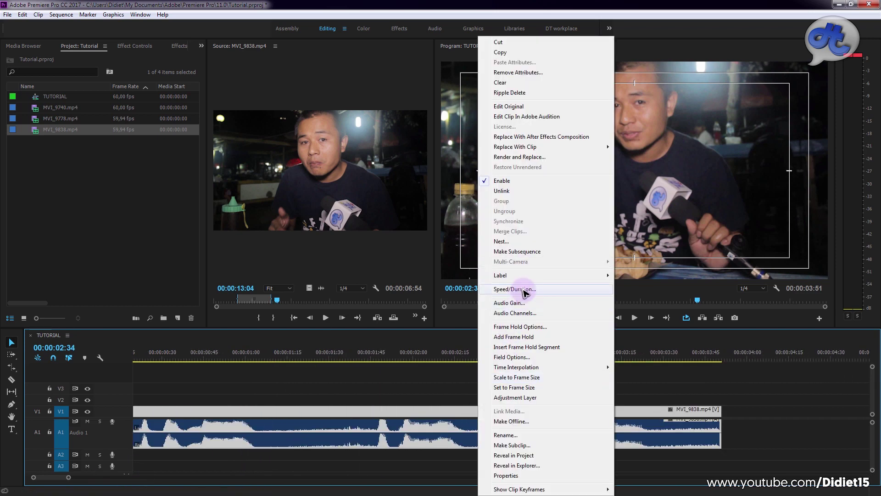
{"action": "left_click", "coordinate": [523, 290]}
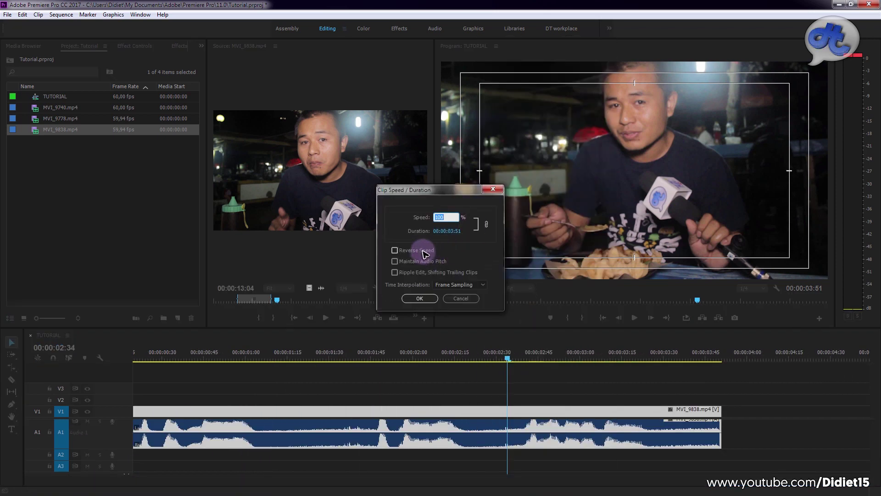
{"action": "left_click", "coordinate": [423, 251]}
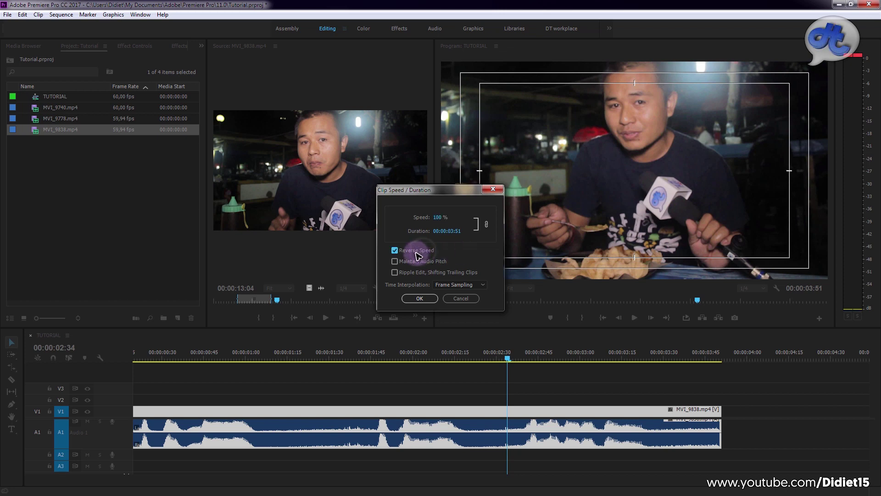
{"action": "left_click", "coordinate": [433, 299]}
Play the reversed clip from the beginning of the sequence to examine its backward motion and sound
{"action": "left_click_drag", "start_coordinate": [506, 356], "coordinate": [125, 359]}
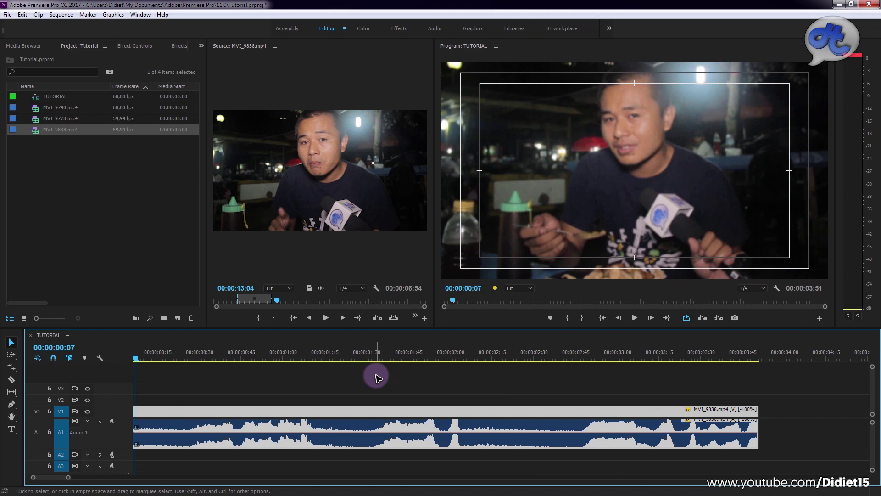
{"action": "key", "text": "space"}
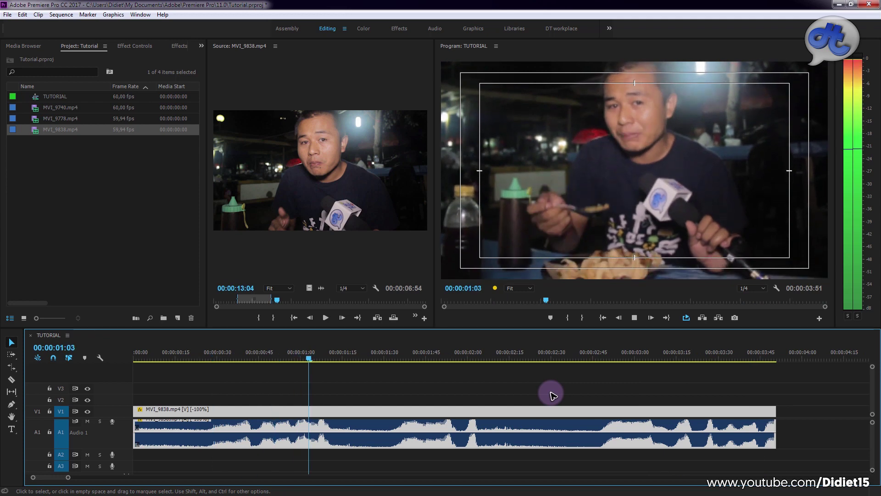
{"action": "key", "text": "space"}
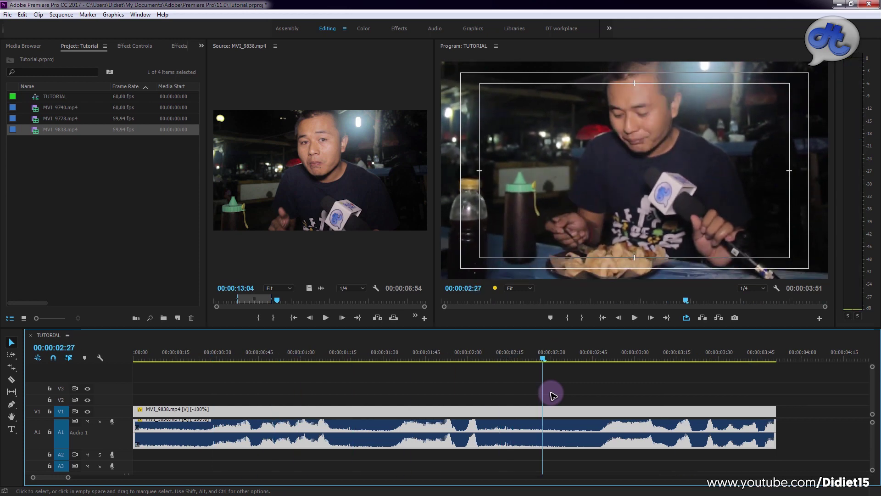
View the Time Interpolation options in the reversed MVI_9838.mp4 clip's Speed/Duration settings without changing them
{"action": "left_click", "coordinate": [218, 357]}
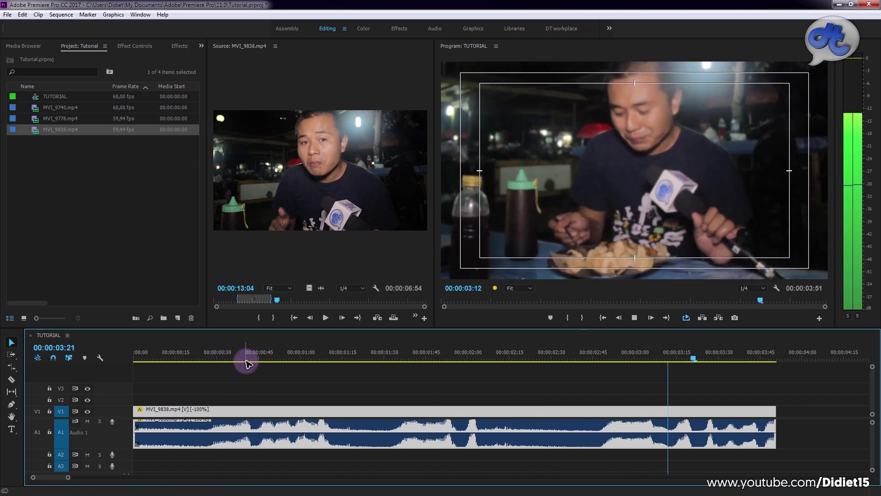
{"action": "right_click", "coordinate": [505, 409]}
{"action": "left_click", "coordinate": [554, 290]}
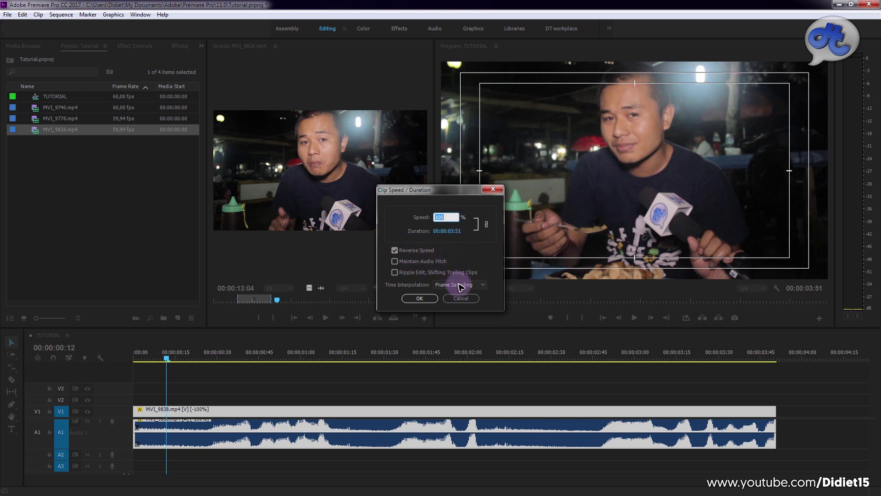
{"action": "left_click", "coordinate": [477, 285]}
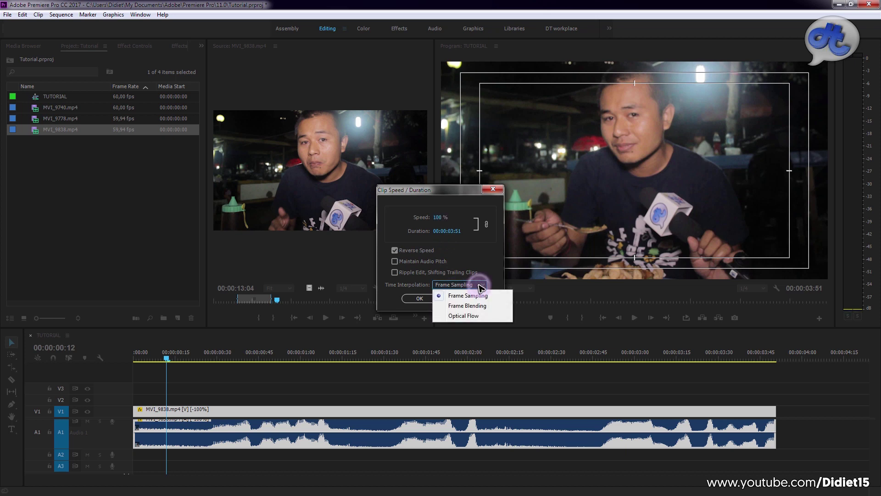
{"action": "left_click", "coordinate": [492, 270]}
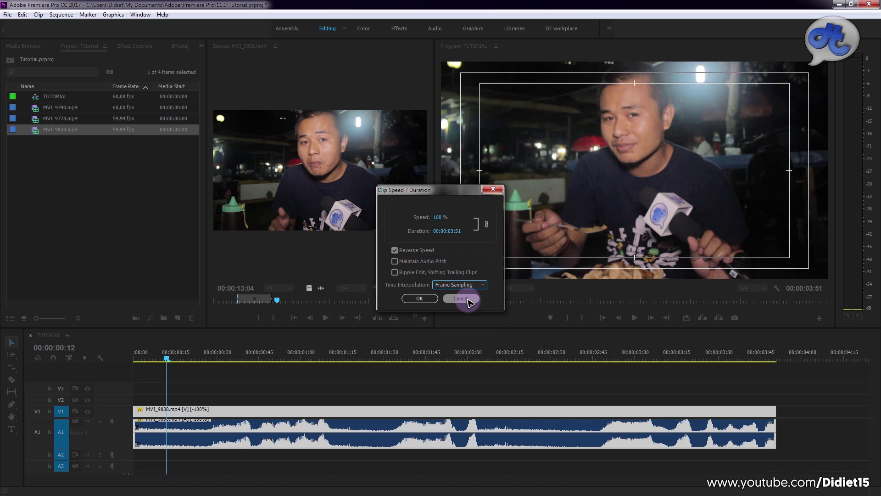
{"action": "left_click", "coordinate": [468, 299]}
Delete the reversed clip from the sequence and load MVI_9778.mp4 into a widened Source monitor
{"action": "left_click", "coordinate": [493, 388]}
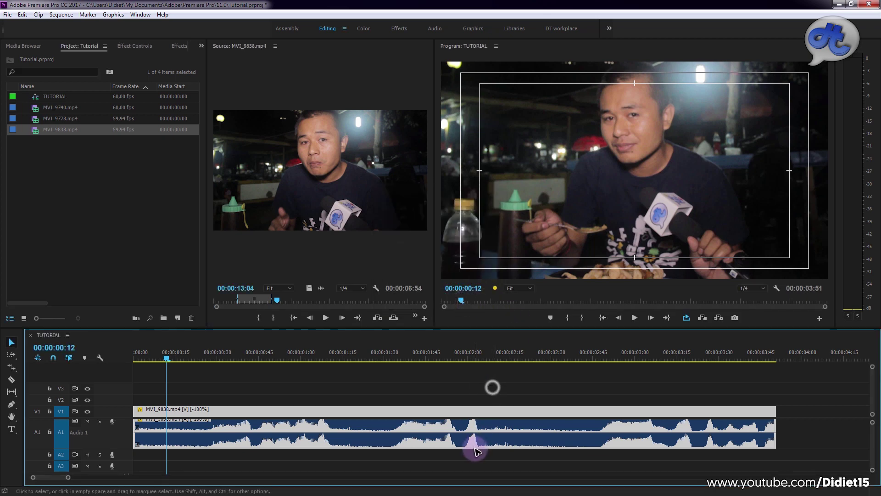
{"action": "key", "text": "Delete"}
{"action": "left_click", "coordinate": [72, 111]}
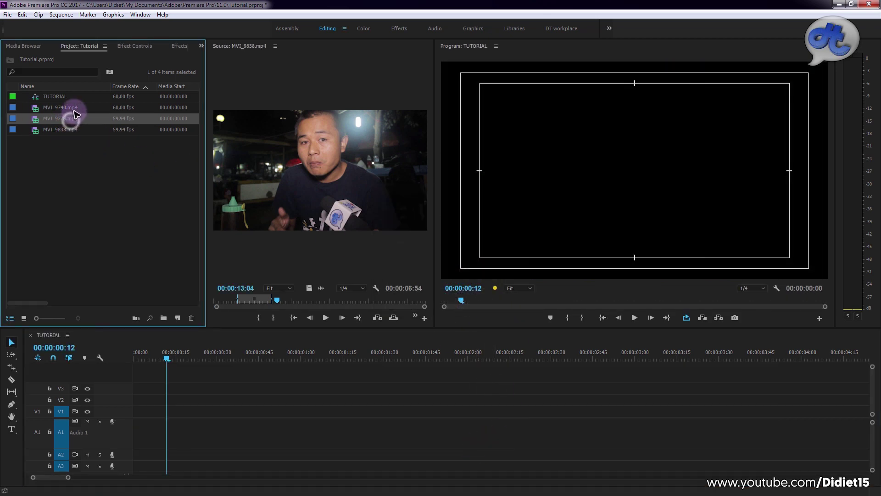
{"action": "key", "text": "ctrl+s"}
{"action": "left_click", "coordinate": [94, 118]}
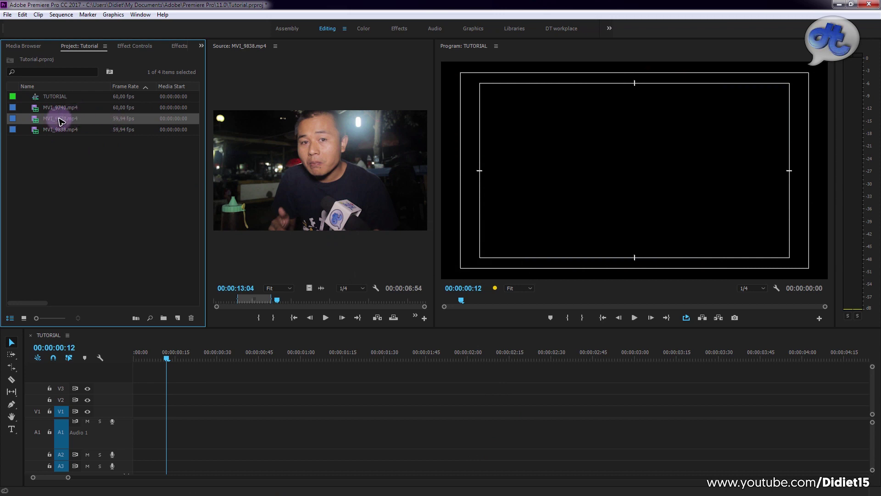
{"action": "left_click_drag", "start_coordinate": [57, 121], "coordinate": [322, 192]}
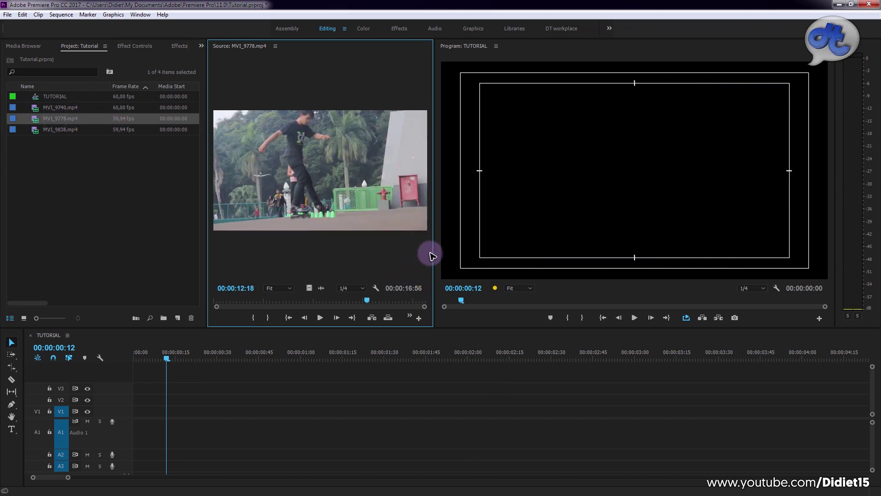
{"action": "left_click_drag", "start_coordinate": [434, 252], "coordinate": [502, 250]}
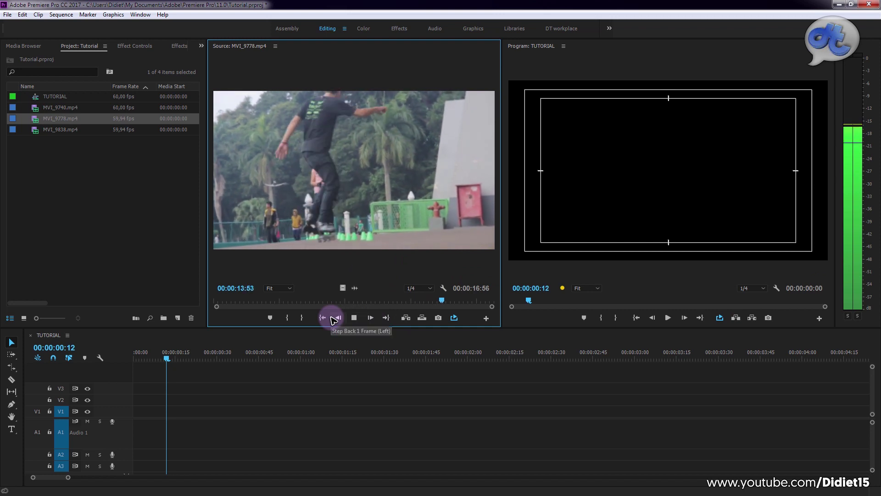
Play MVI_9778.mp4 in the Source monitor from about 00:00:06:53 to examine the skater's movement
{"action": "left_click", "coordinate": [355, 318]}
{"action": "left_click_drag", "start_coordinate": [368, 305], "coordinate": [315, 301]}
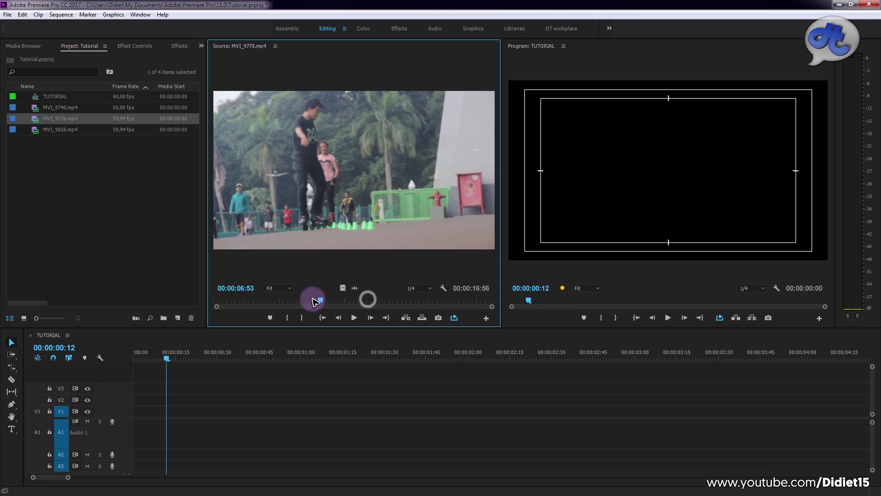
{"action": "left_click", "coordinate": [355, 317]}
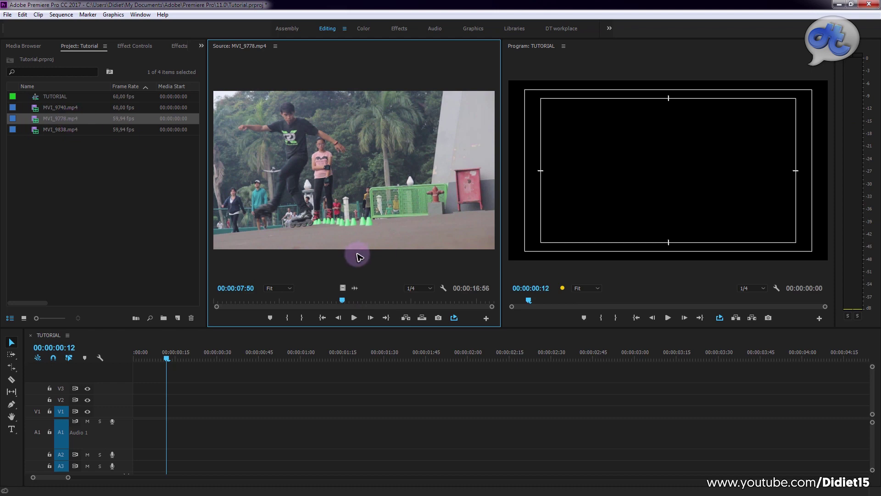
Mark the source range of MVI_9778.mp4 with an In point at 00:00:03:28 and an Out point at 00:00:11:26
{"action": "left_click_drag", "start_coordinate": [314, 301], "coordinate": [271, 301]}
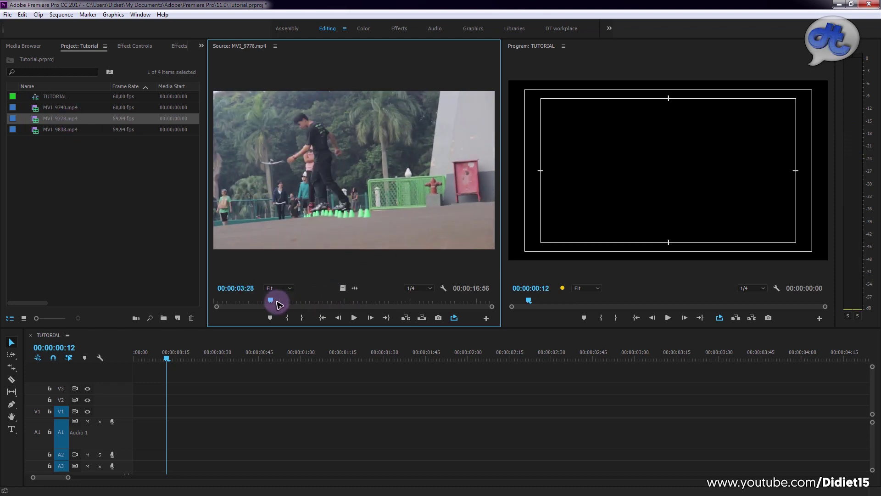
{"action": "key", "text": "i"}
{"action": "left_click_drag", "start_coordinate": [273, 303], "coordinate": [403, 301]}
{"action": "key", "text": "o"}
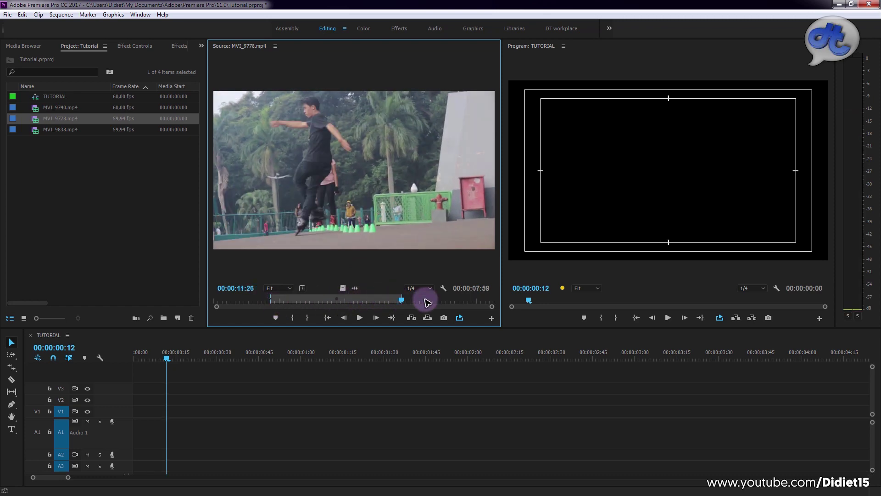
Place the marked MVI_9778.mp4 range at the start of track V1, keeping the existing sequence settings
{"action": "left_click_drag", "start_coordinate": [344, 188], "coordinate": [134, 415]}
{"action": "left_click_drag", "start_coordinate": [93, 468], "coordinate": [72, 476]}
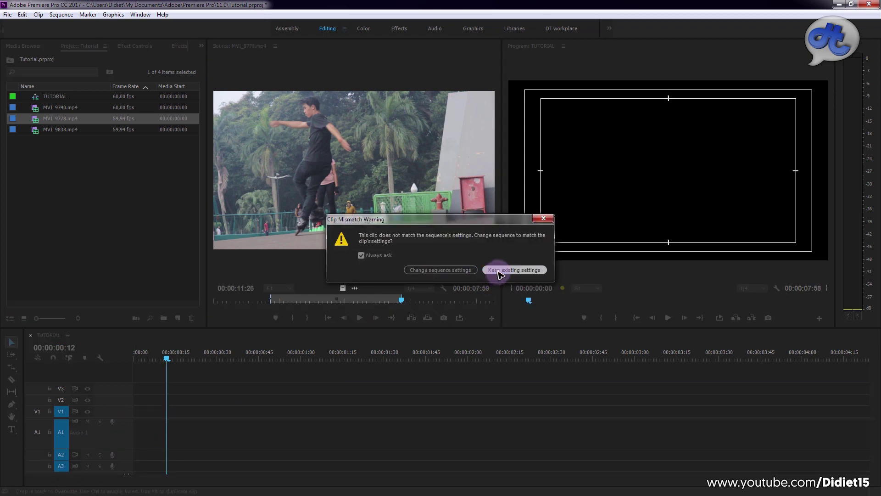
{"action": "left_click", "coordinate": [514, 269]}
{"action": "left_click_drag", "start_coordinate": [68, 476], "coordinate": [130, 477]}
Play the MVI_9778.mp4 clip from the start of the sequence to find the section to slow down
{"action": "left_click_drag", "start_coordinate": [173, 360], "coordinate": [115, 361]}
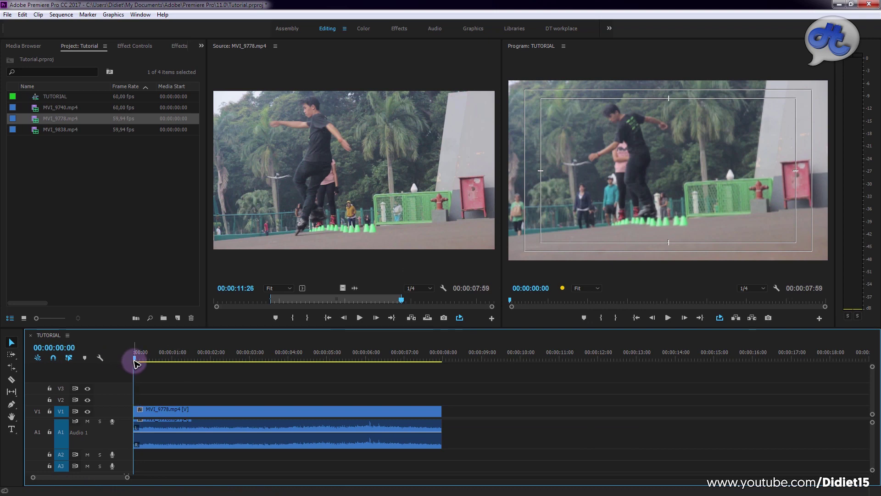
{"action": "key", "text": "space"}
{"action": "mouse_move", "coordinate": [205, 360]}
{"action": "left_mouse_down"}
{"action": "mouse_move", "coordinate": [213, 357]}
{"action": "mouse_move", "coordinate": [173, 358]}
{"action": "mouse_move", "coordinate": [194, 358]}
{"action": "left_mouse_up"}
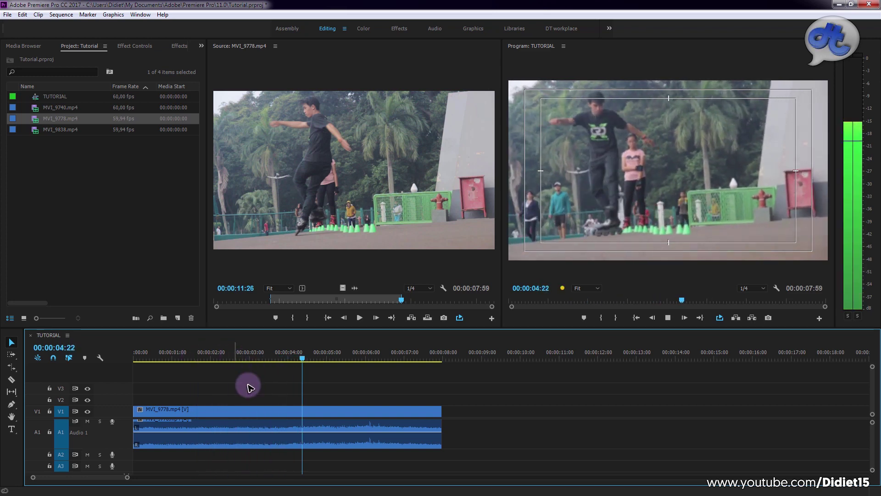
{"action": "key", "text": "space"}
Split the MVI_9778.mp4 clip at 00:00:04:10 and 00:00:05:17 with the Razor tool
{"action": "left_click_drag", "start_coordinate": [310, 360], "coordinate": [294, 358]}
{"action": "left_click", "coordinate": [294, 422]}
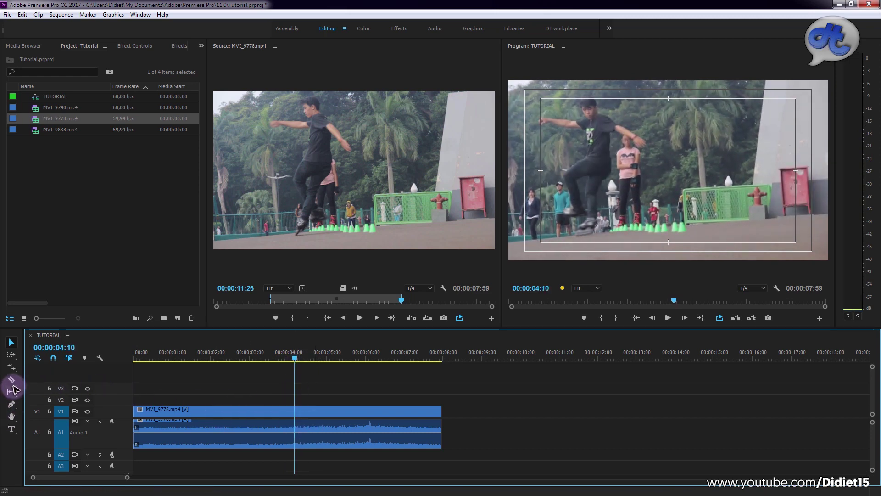
{"action": "left_click_drag", "start_coordinate": [85, 478], "coordinate": [43, 478]}
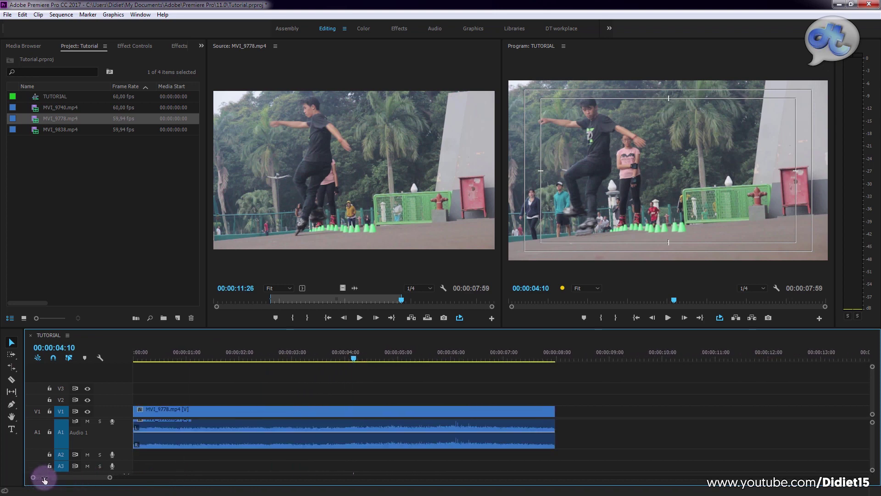
{"action": "left_click", "coordinate": [11, 380]}
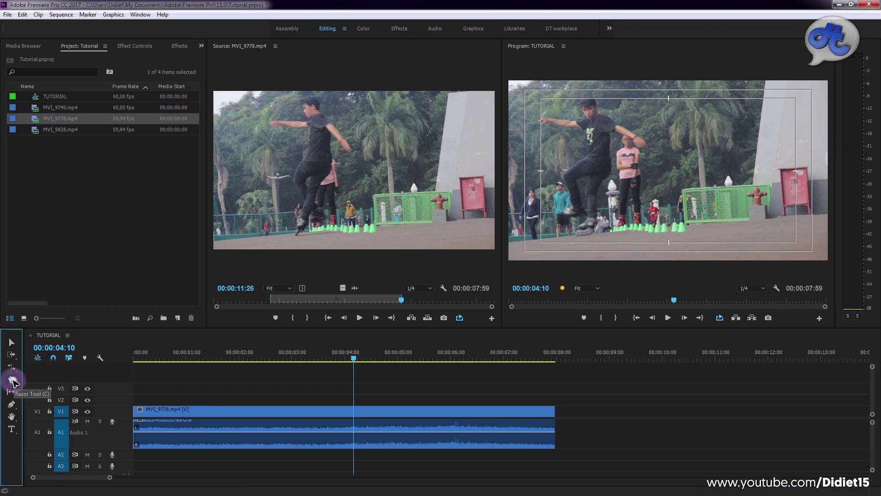
{"action": "left_click", "coordinate": [354, 416]}
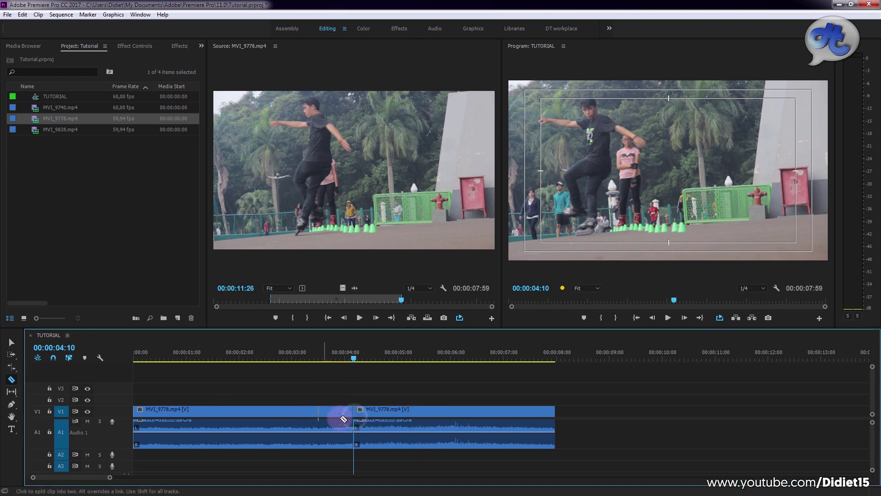
{"action": "left_click_drag", "start_coordinate": [354, 358], "coordinate": [412, 382]}
{"action": "left_click", "coordinate": [417, 411]}
Move the last MVI_9778.mp4 segment later on V1 so it starts at about 00:00:08:40
{"action": "left_click", "coordinate": [12, 342]}
{"action": "left_click", "coordinate": [447, 390]}
{"action": "left_click_drag", "start_coordinate": [452, 412], "coordinate": [631, 413]}
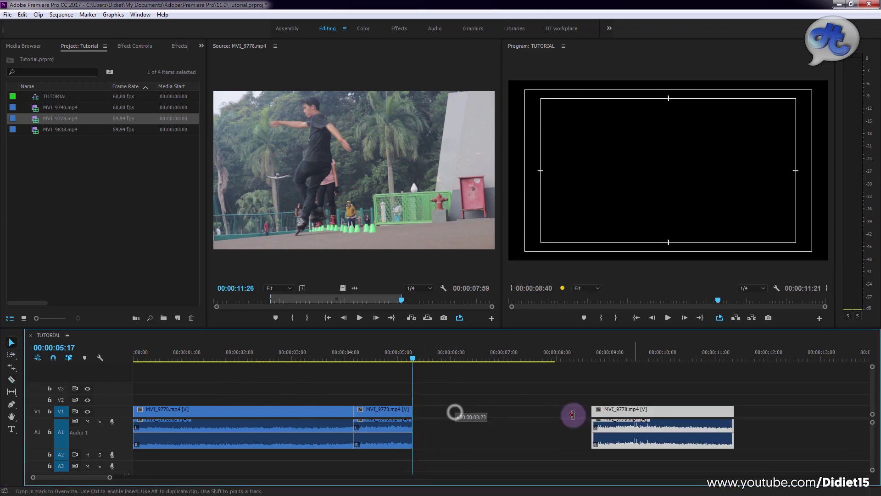
Slow the middle segment to 32.52% with the Rate Stretch tool and delete the gap before the last segment
{"action": "left_click", "coordinate": [390, 416]}
{"action": "left_click", "coordinate": [13, 391]}
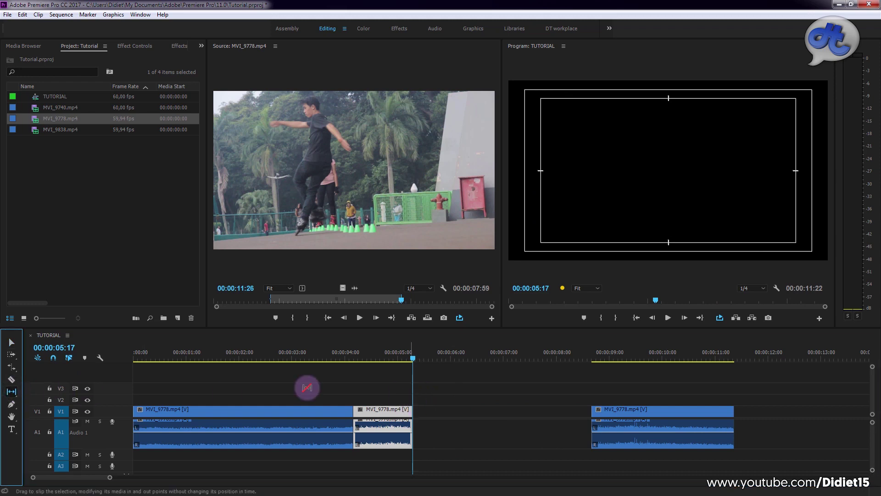
{"action": "left_click_drag", "start_coordinate": [13, 367], "coordinate": [63, 382]}
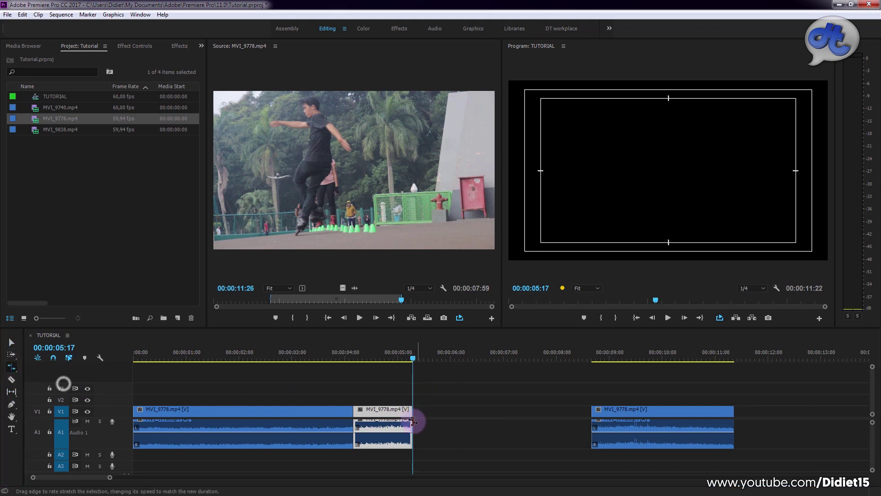
{"action": "left_click_drag", "start_coordinate": [409, 410], "coordinate": [562, 411]}
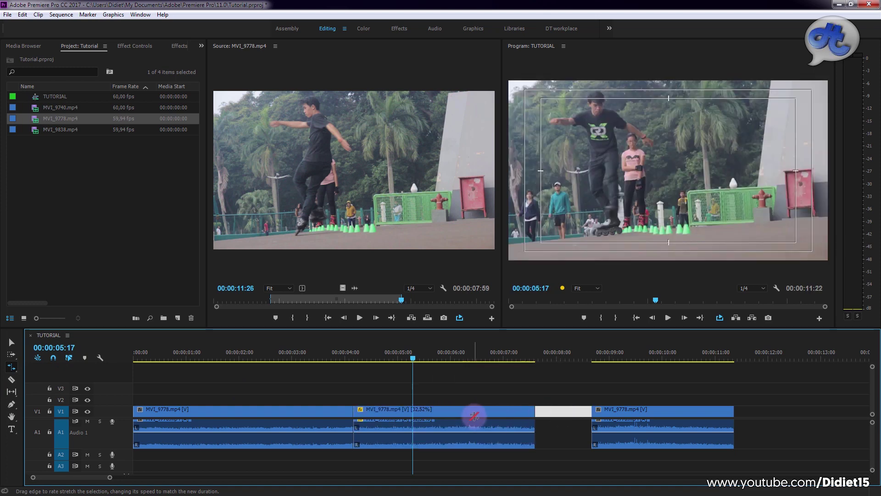
{"action": "key", "text": "Delete"}
Play the sequence from about 00:00:02:05 through the 32.52% segment to examine the slow motion
{"action": "left_click", "coordinate": [344, 356]}
{"action": "key", "text": "space"}
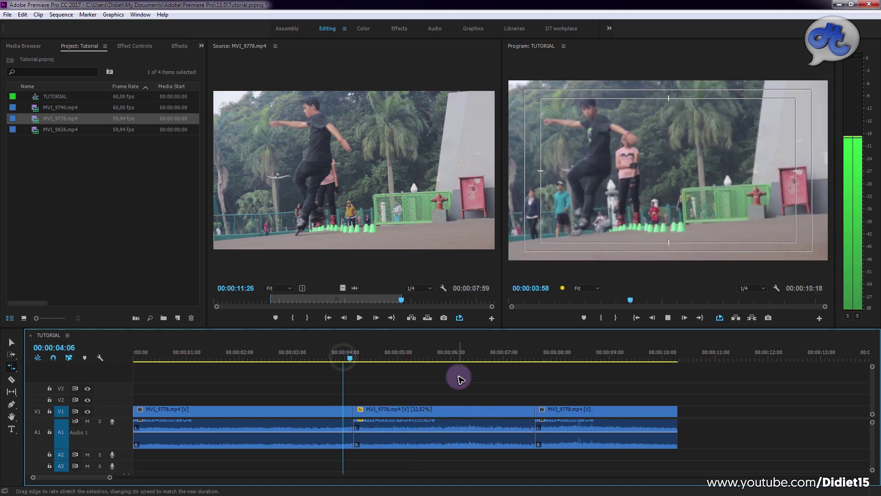
{"action": "left_click", "coordinate": [243, 354]}
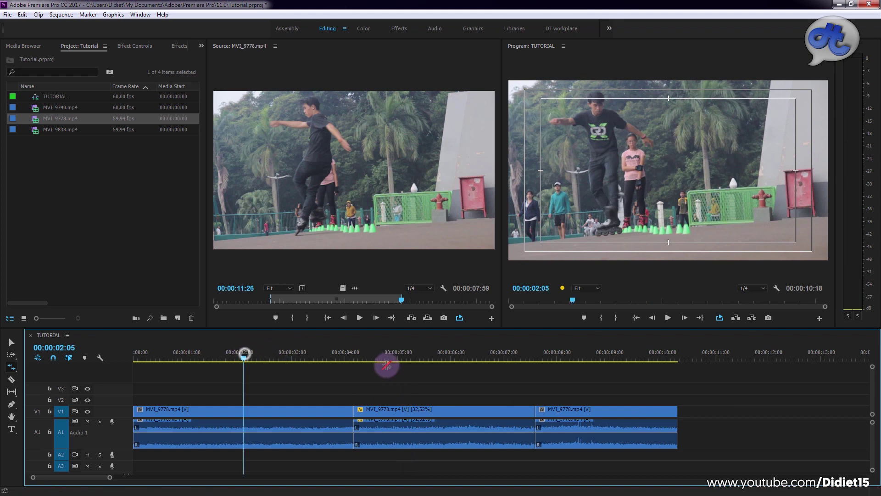
{"action": "key", "text": "space"}
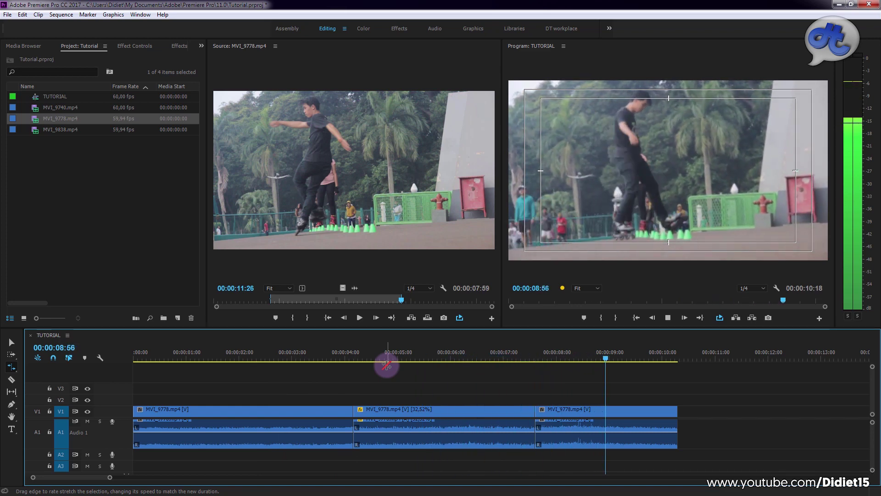
{"action": "key", "text": "space"}
Move the last segment further along V1 and rate-stretch the middle segment to 16.67% so it meets it
{"action": "left_click", "coordinate": [11, 342]}
{"action": "left_click_drag", "start_coordinate": [560, 413], "coordinate": [733, 416]}
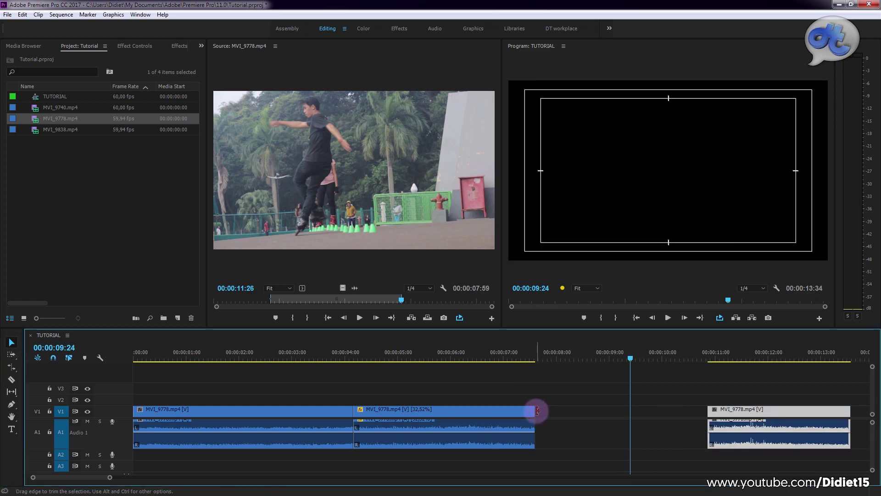
{"action": "left_click", "coordinate": [11, 367]}
{"action": "left_click_drag", "start_coordinate": [533, 410], "coordinate": [707, 418]}
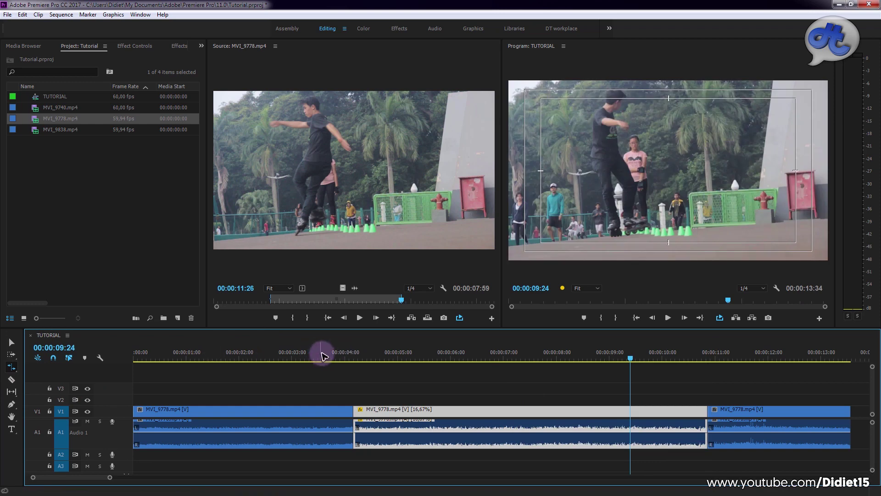
Play the sequence from before the 16.67% segment several times to examine how smooth its slow motion is
{"action": "left_click", "coordinate": [322, 356]}
{"action": "key", "text": "space"}
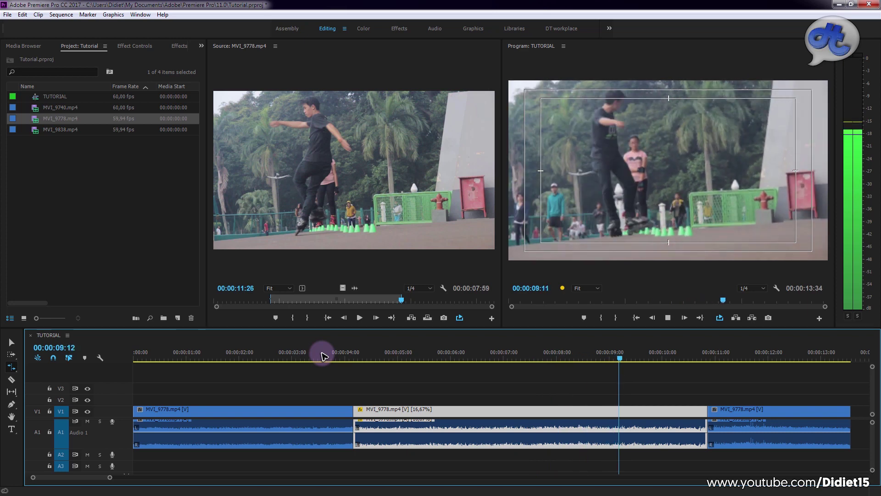
{"action": "key", "text": "space"}
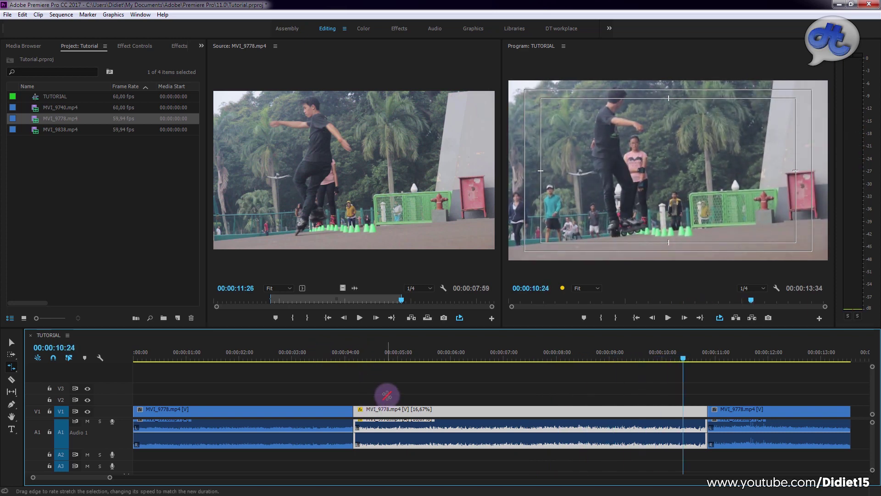
{"action": "left_click", "coordinate": [279, 358]}
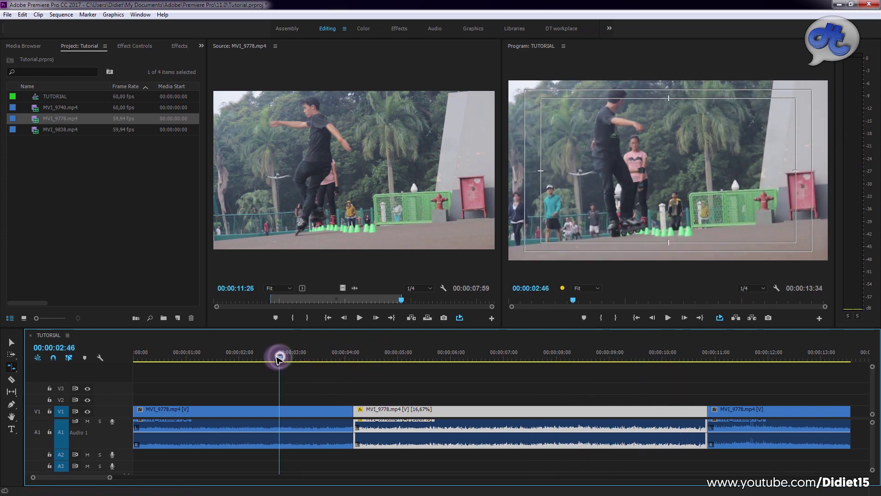
{"action": "left_click_drag", "start_coordinate": [279, 357], "coordinate": [386, 373]}
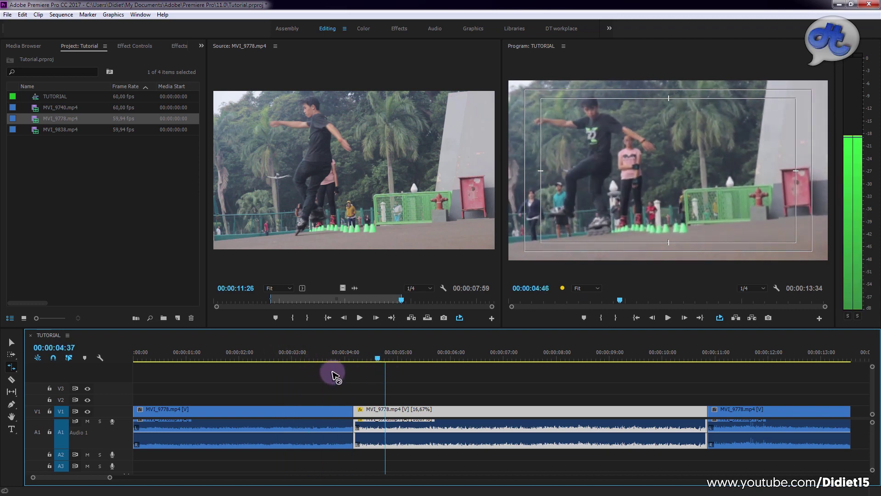
{"action": "left_click", "coordinate": [287, 359]}
{"action": "key", "text": "space"}
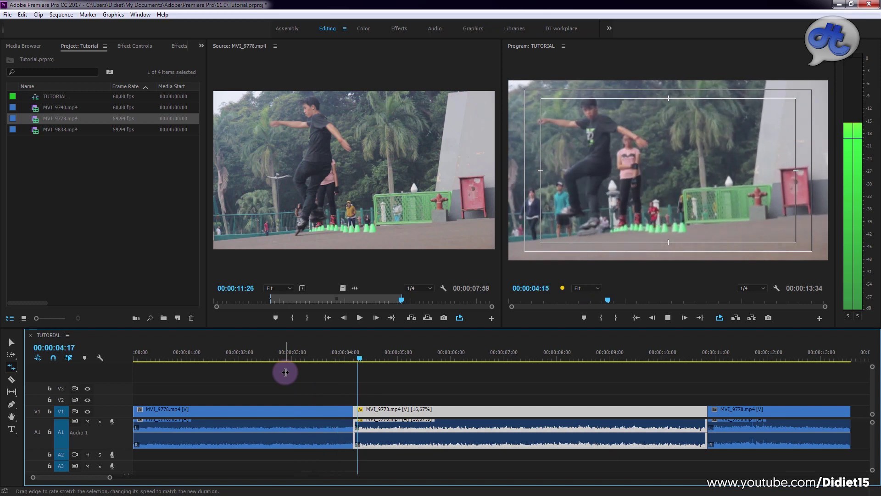
{"action": "left_click", "coordinate": [694, 416]}
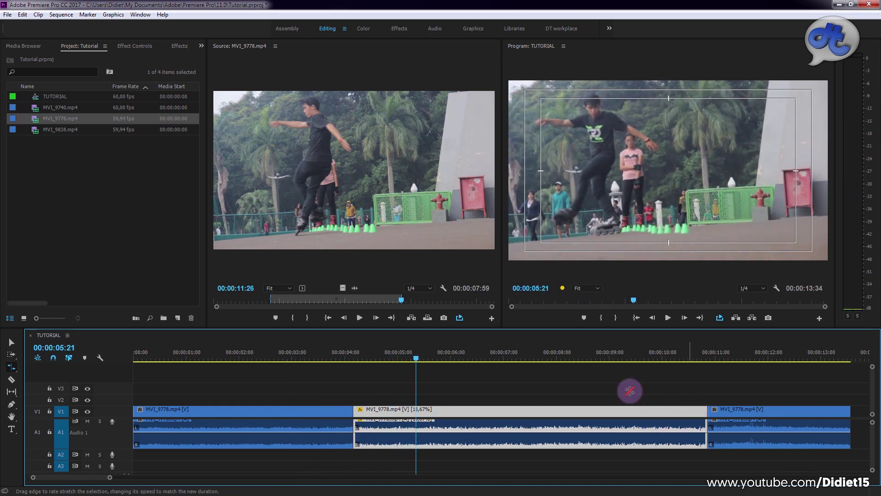
Empty the TUTORIAL sequence by deleting every MVI_9778.mp4 segment from it
{"action": "left_click_drag", "start_coordinate": [614, 461], "coordinate": [615, 460]}
{"action": "key", "text": "Delete"}
{"action": "left_click_drag", "start_coordinate": [712, 393], "coordinate": [744, 452]}
{"action": "key", "text": "Delete"}
{"action": "left_click_drag", "start_coordinate": [362, 393], "coordinate": [619, 420]}
{"action": "left_click_drag", "start_coordinate": [342, 361], "coordinate": [212, 360]}
{"action": "left_click", "coordinate": [443, 361]}
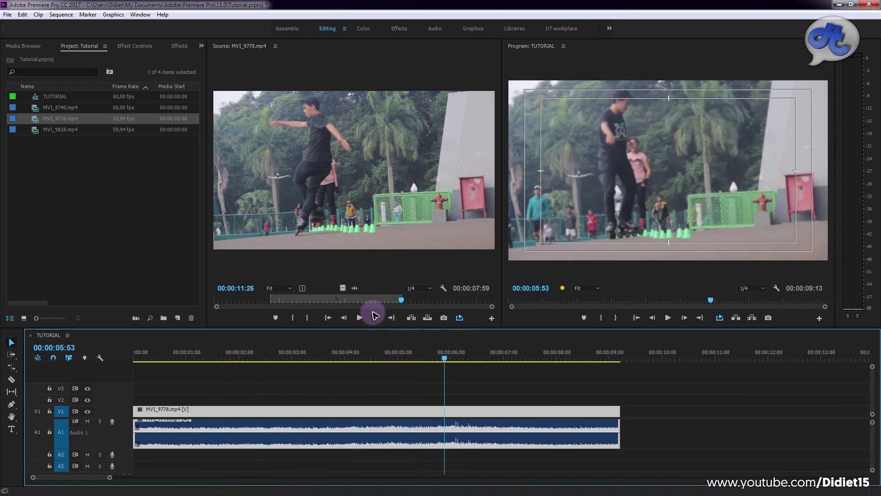
{"action": "left_click", "coordinate": [505, 379]}
{"action": "key", "text": "Delete"}
Clear the In and Out points of MVI_9778.mp4 in the Source monitor
{"action": "mouse_move", "coordinate": [427, 300]}
{"action": "left_mouse_down"}
{"action": "mouse_move", "coordinate": [472, 299]}
{"action": "mouse_move", "coordinate": [427, 303]}
{"action": "left_mouse_up"}
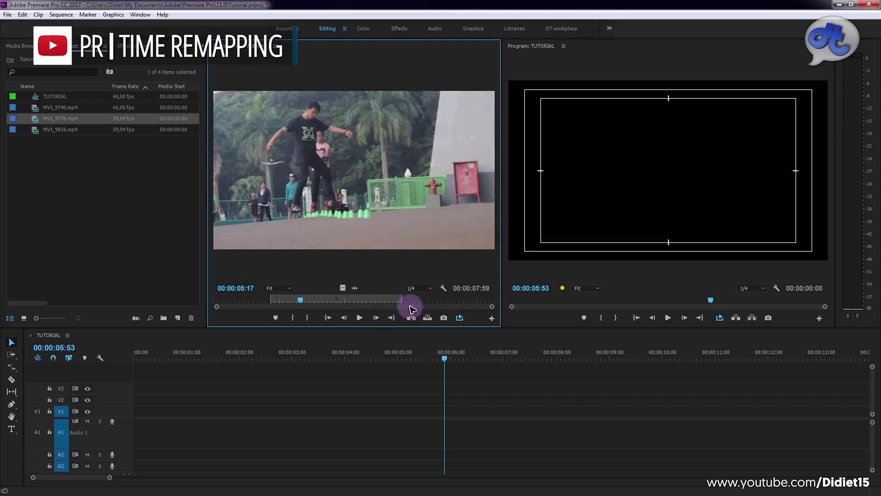
{"action": "left_click_drag", "start_coordinate": [286, 299], "coordinate": [407, 301]}
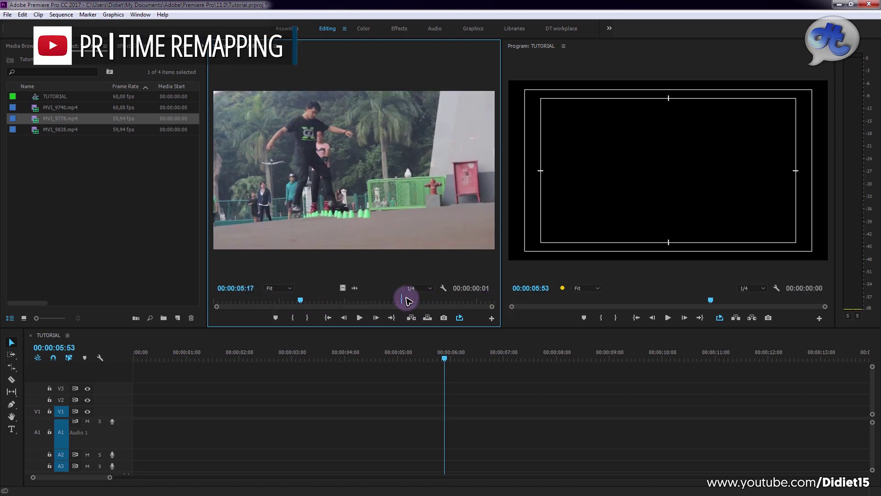
{"action": "right_click", "coordinate": [401, 298]}
{"action": "left_click", "coordinate": [454, 156]}
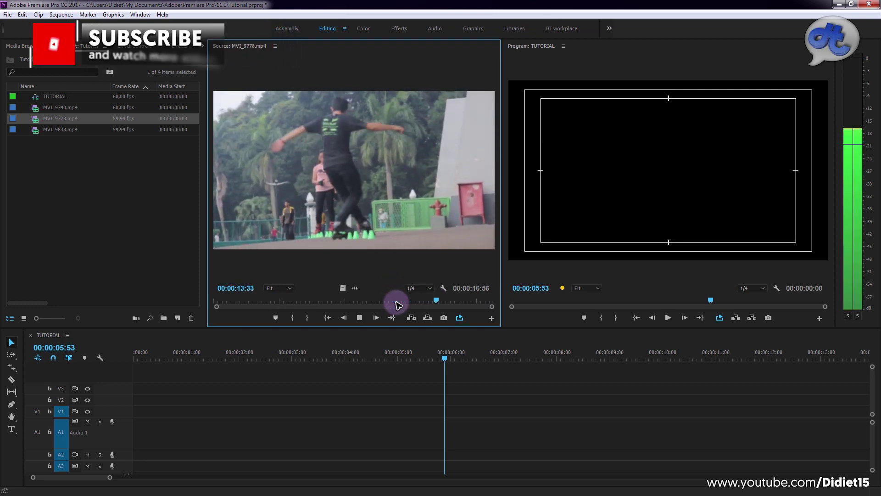
Play MVI_9778.mp4 in the Source monitor and mark an In point at about 00:00:13:00
{"action": "key", "text": "space"}
{"action": "left_click", "coordinate": [434, 301]}
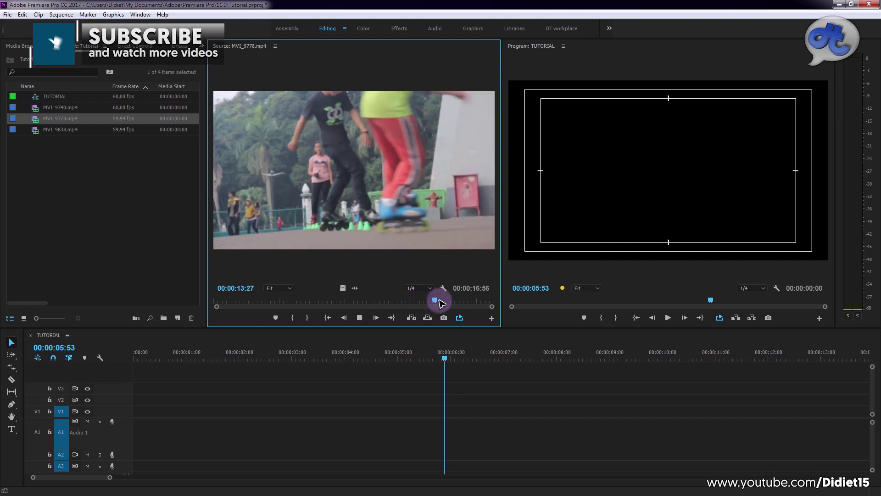
{"action": "key", "text": "space"}
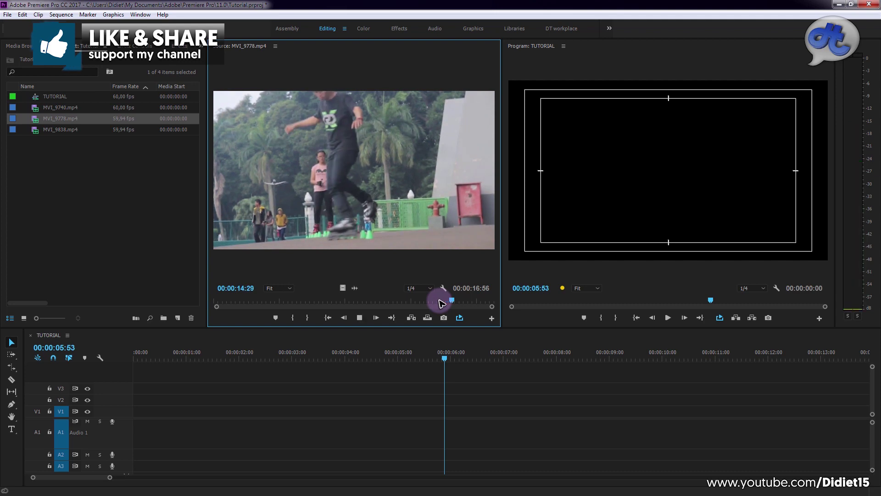
{"action": "key", "text": "j"}
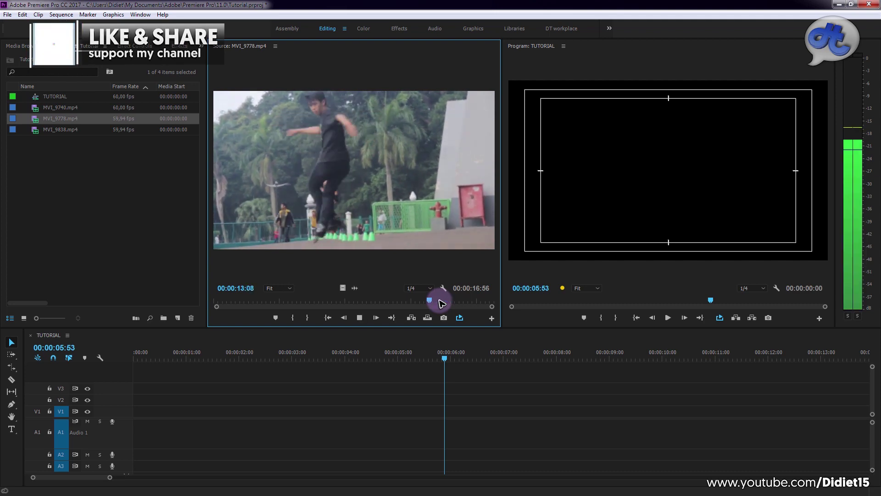
{"action": "key", "text": "space"}
{"action": "key", "text": "i"}
Place the marked section of MVI_9778.mp4 at the start of V1 with its audio on A1
{"action": "left_click_drag", "start_coordinate": [439, 302], "coordinate": [480, 302]}
{"action": "left_click_drag", "start_coordinate": [355, 298], "coordinate": [110, 472]}
{"action": "left_click", "coordinate": [533, 271]}
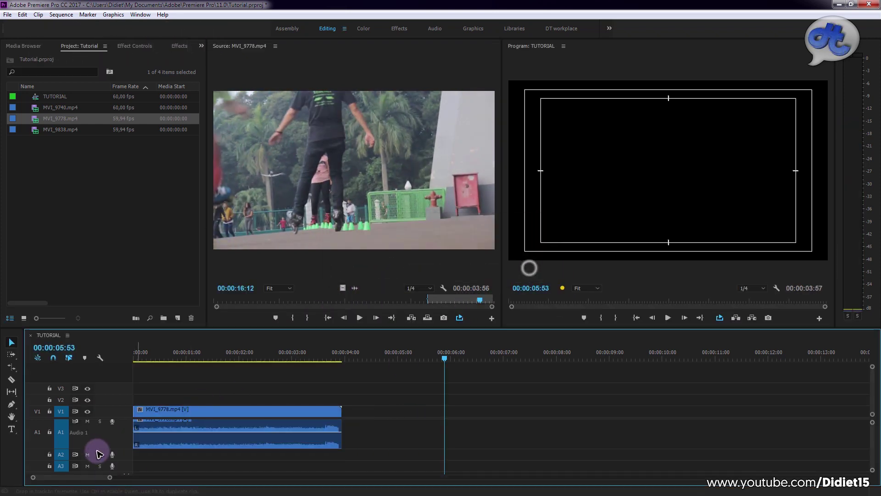
Move the playhead to 00:00:00:25 and show the clip's Time Remapping Speed line
{"action": "left_click_drag", "start_coordinate": [112, 475], "coordinate": [74, 475]}
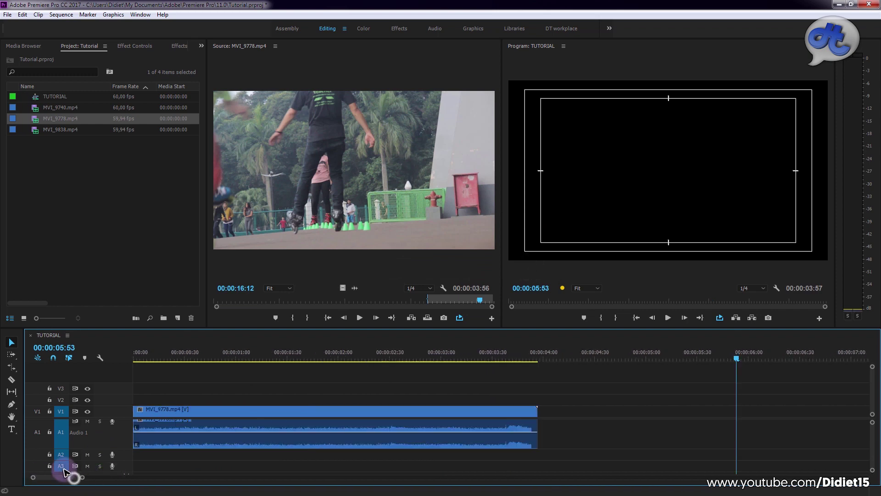
{"action": "left_click_drag", "start_coordinate": [250, 353], "coordinate": [176, 365]}
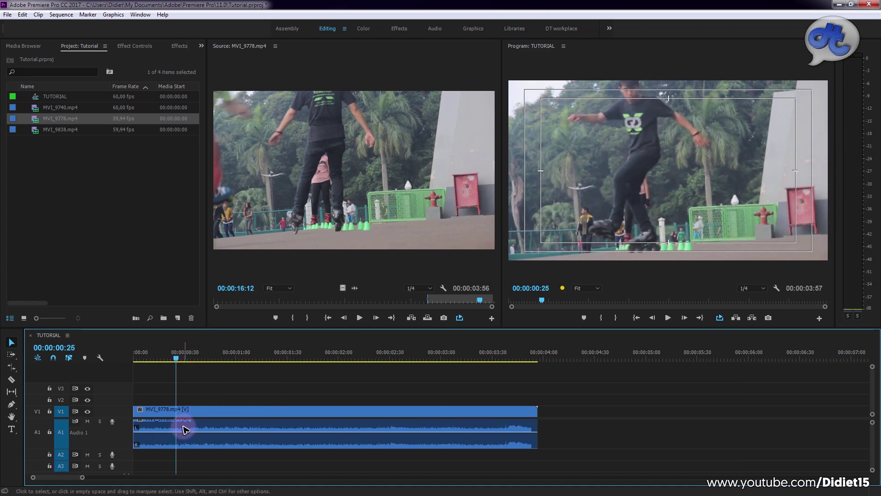
{"action": "left_click", "coordinate": [141, 411]}
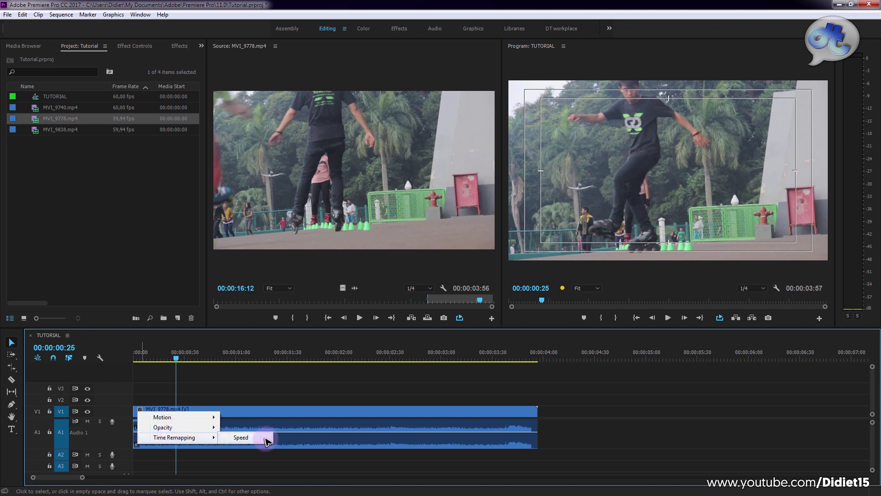
{"action": "left_click", "coordinate": [268, 442]}
Increase the V1 track height and add a speed keyframe at about 00:00:00:25
{"action": "left_click_drag", "start_coordinate": [82, 478], "coordinate": [76, 482]}
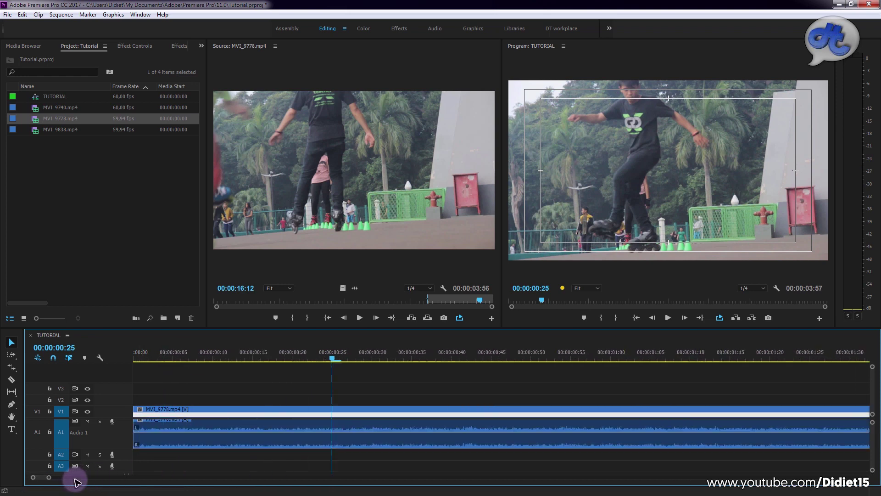
{"action": "left_click", "coordinate": [332, 432], "text": "ctrl"}
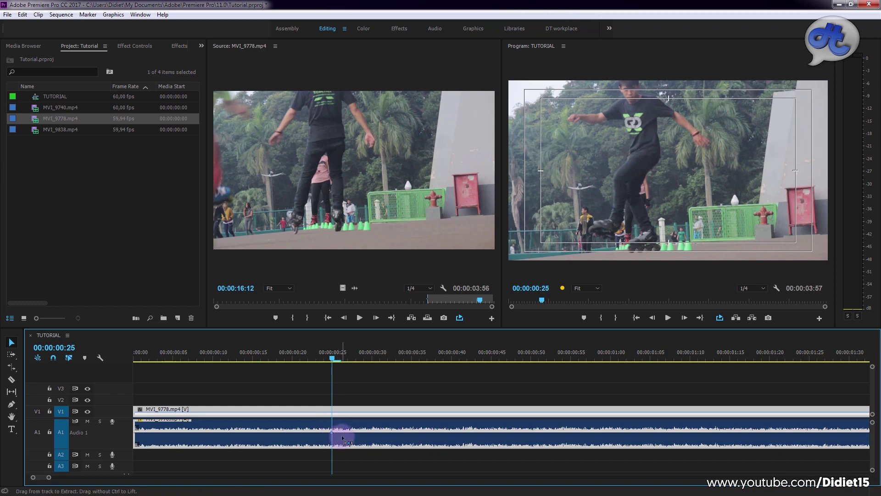
{"action": "left_click_drag", "start_coordinate": [122, 406], "coordinate": [122, 379]}
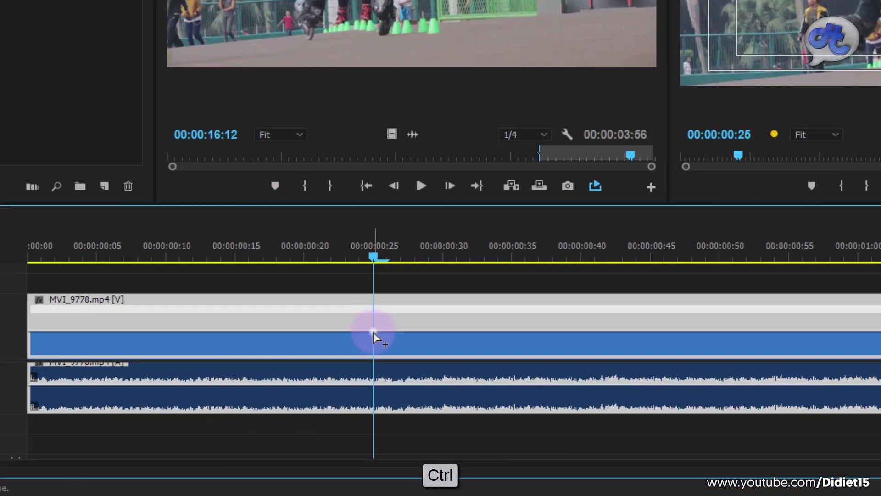
{"action": "left_click", "coordinate": [325, 388], "text": "ctrl"}
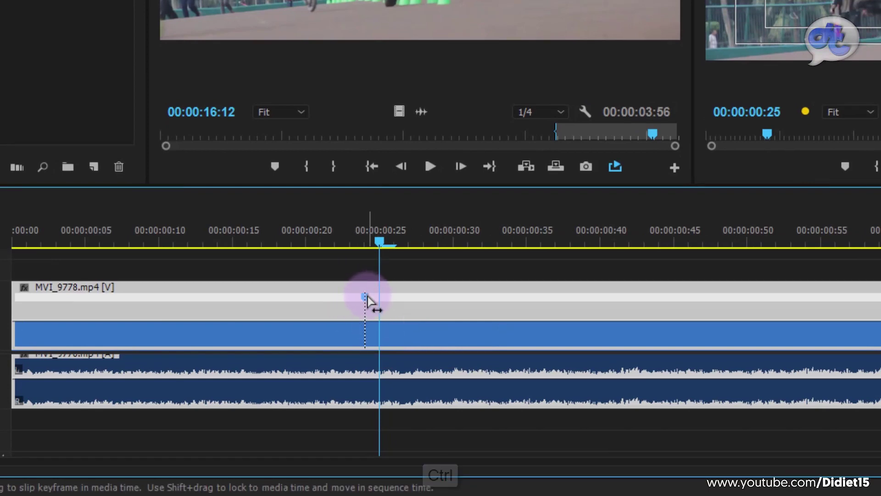
Split the speed keyframe into a ramp from about 00:00:00:23 to 00:00:00:40 and lower the clip's speed after it
{"action": "mouse_move", "coordinate": [364, 299]}
{"action": "left_mouse_down"}
{"action": "mouse_move", "coordinate": [626, 314]}
{"action": "mouse_move", "coordinate": [508, 325]}
{"action": "mouse_move", "coordinate": [566, 325]}
{"action": "mouse_move", "coordinate": [527, 321]}
{"action": "mouse_move", "coordinate": [527, 346]}
{"action": "mouse_move", "coordinate": [551, 329]}
{"action": "left_mouse_up"}
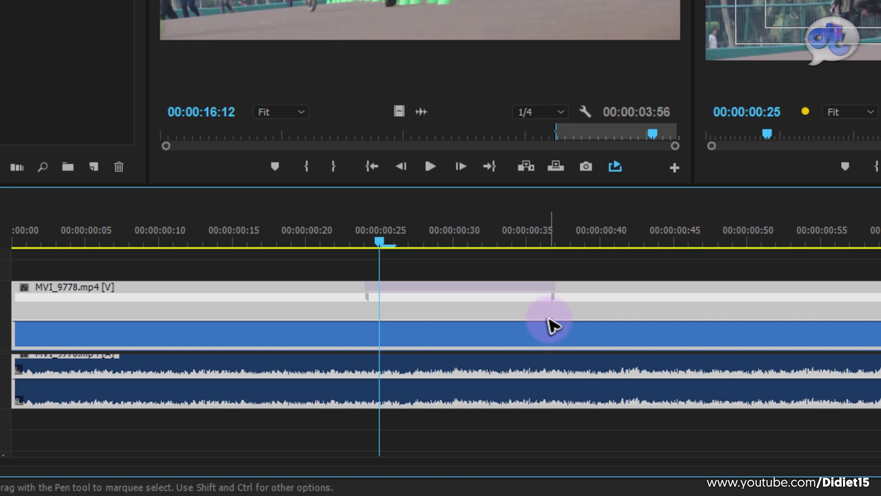
{"action": "left_click", "coordinate": [466, 297]}
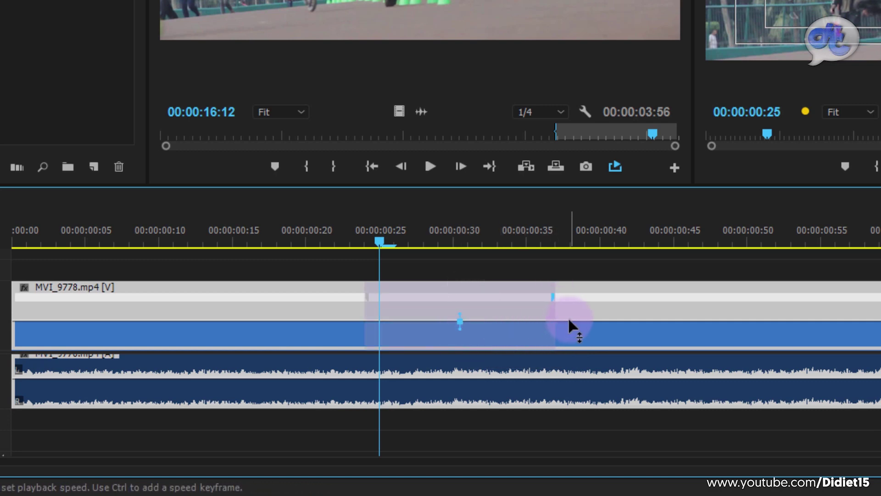
{"action": "left_click_drag", "start_coordinate": [569, 315], "coordinate": [335, 347]}
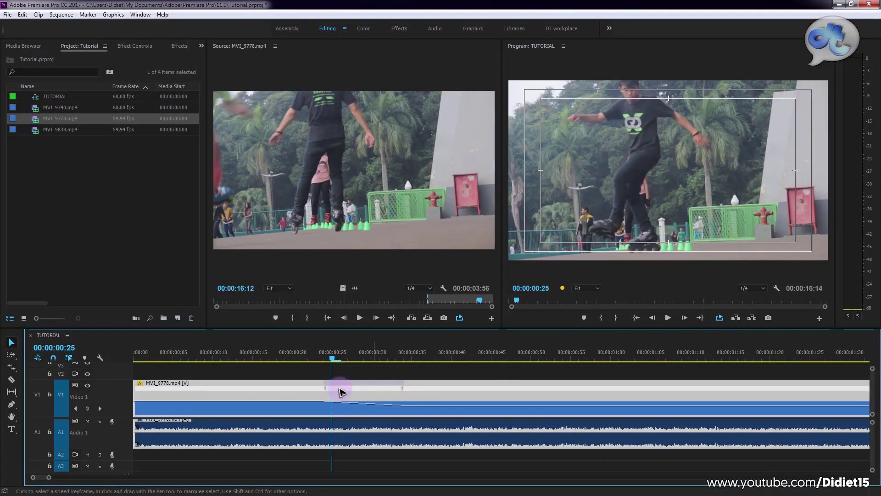
{"action": "left_click_drag", "start_coordinate": [326, 389], "coordinate": [316, 392]}
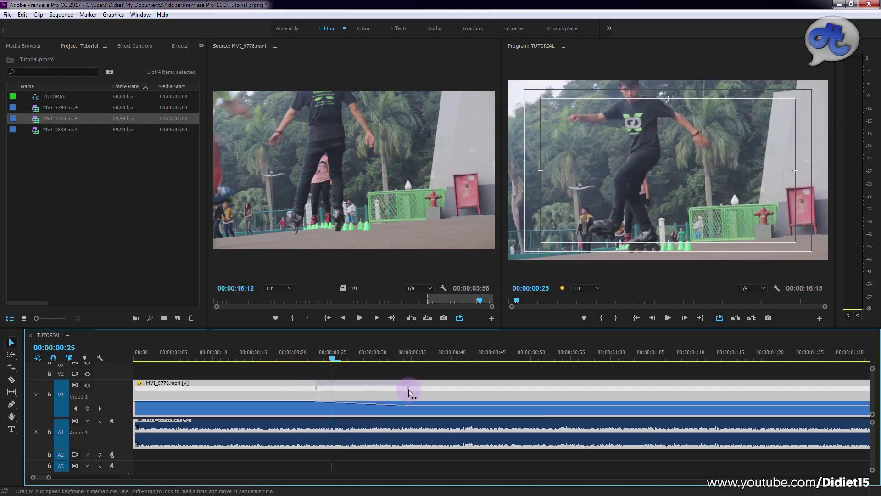
{"action": "left_click_drag", "start_coordinate": [409, 389], "coordinate": [452, 407]}
Play the sequence from about 00:00:00:13 through the speed ramp to examine the slow motion
{"action": "left_click", "coordinate": [240, 356]}
{"action": "key", "text": "space"}
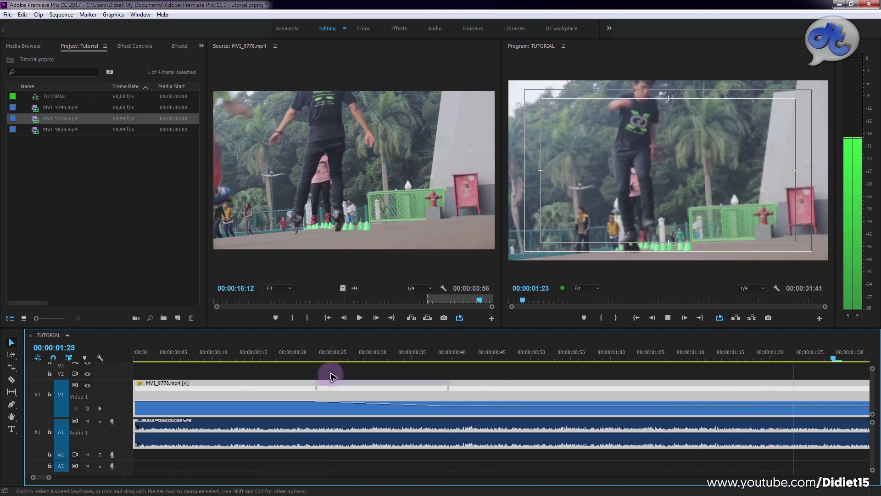
{"action": "left_click", "coordinate": [289, 377]}
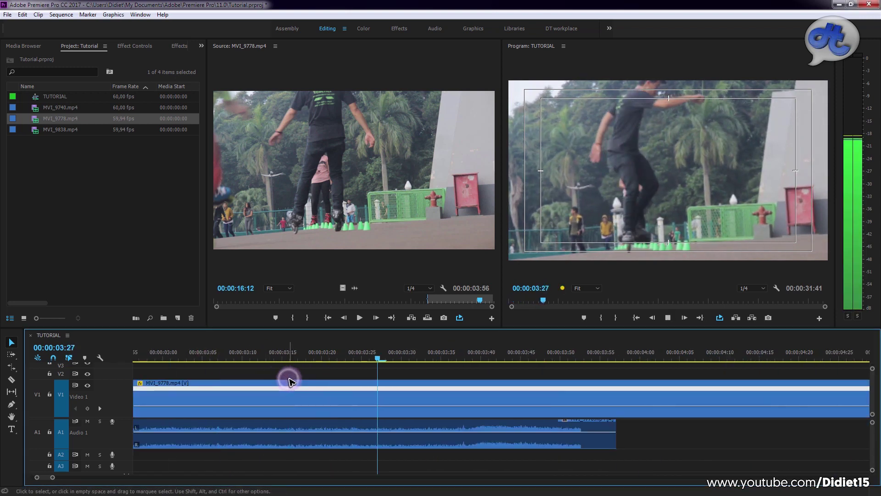
{"action": "scroll", "coordinate": [289, 378], "scroll_direction": "down", "scroll_amount": 4}
{"action": "key", "text": "alt+space"}
{"action": "key", "text": "Escape"}
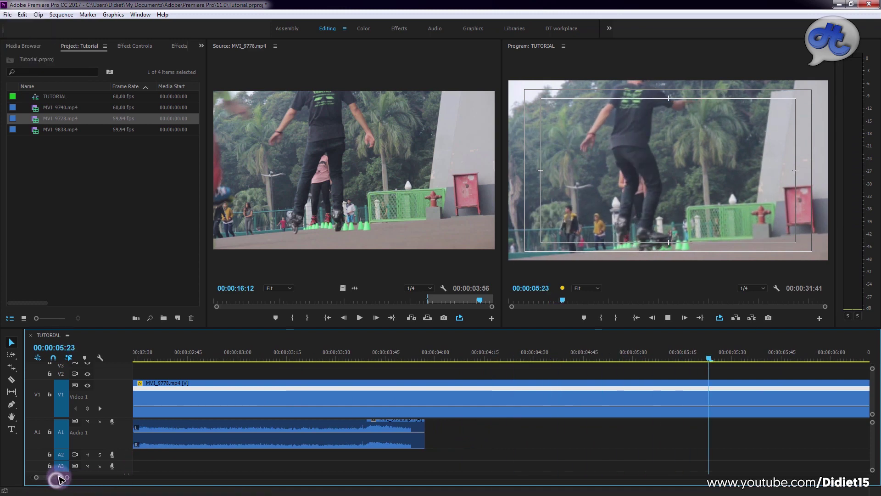
{"action": "key", "text": "space"}
Lower the speed after the ramp further and play the sequence from about 00:00:00:04 to check it
{"action": "left_click_drag", "start_coordinate": [66, 479], "coordinate": [61, 476]}
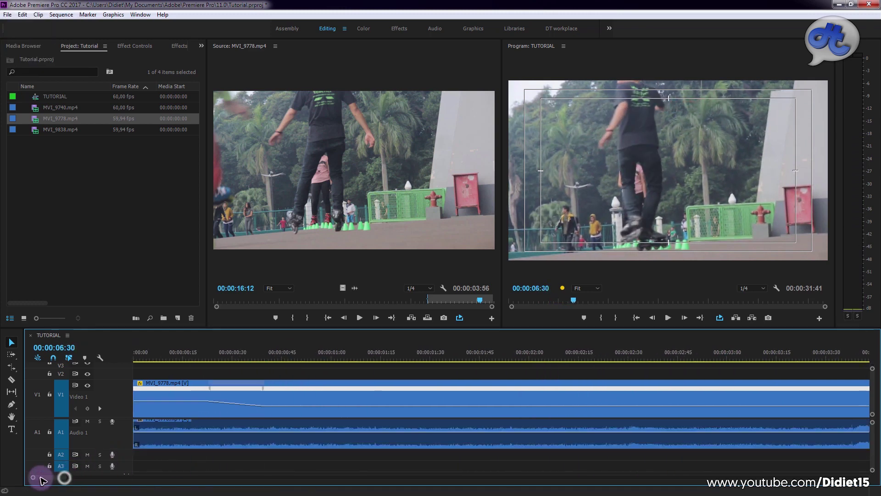
{"action": "left_click_drag", "start_coordinate": [176, 354], "coordinate": [146, 356]}
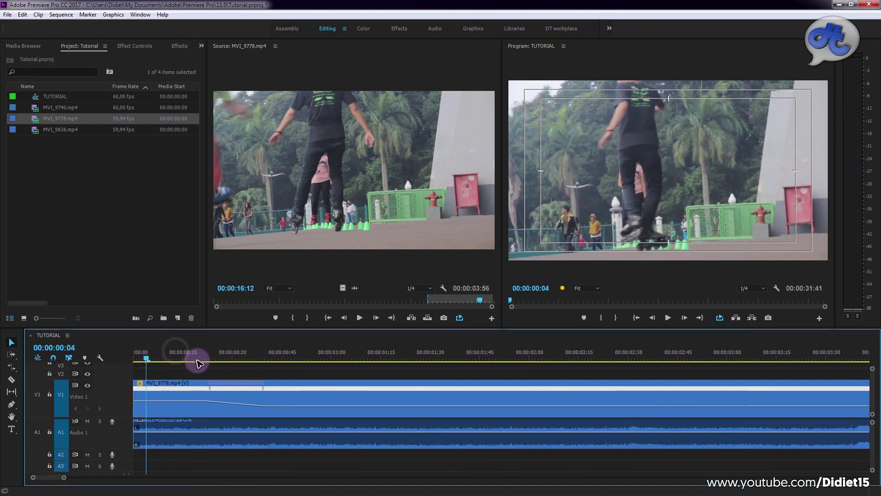
{"action": "left_click_drag", "start_coordinate": [282, 406], "coordinate": [283, 414]}
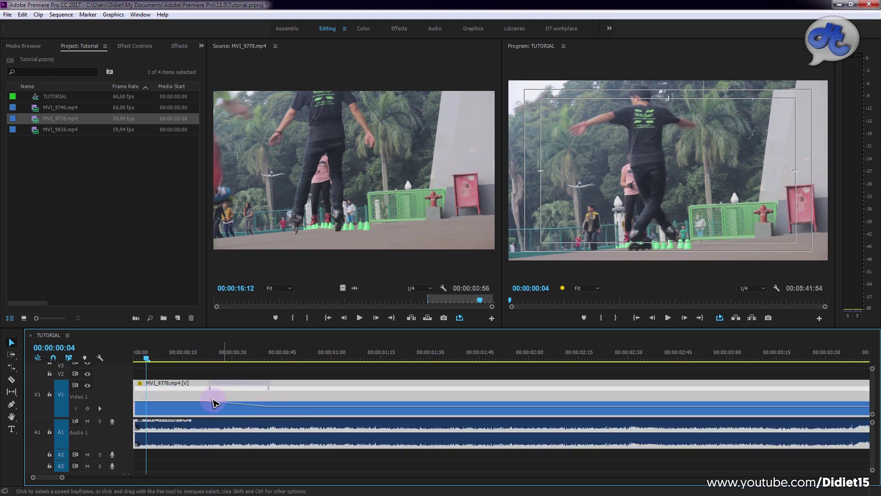
{"action": "key", "text": "space"}
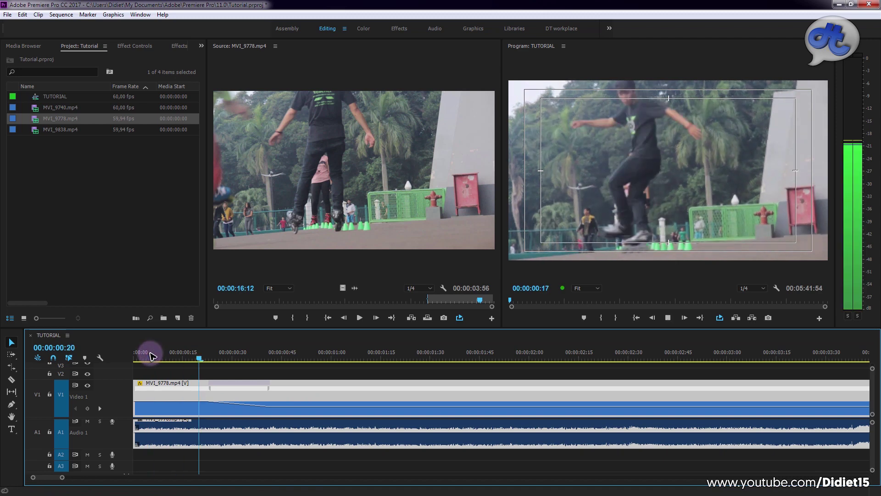
{"action": "key", "text": "space"}
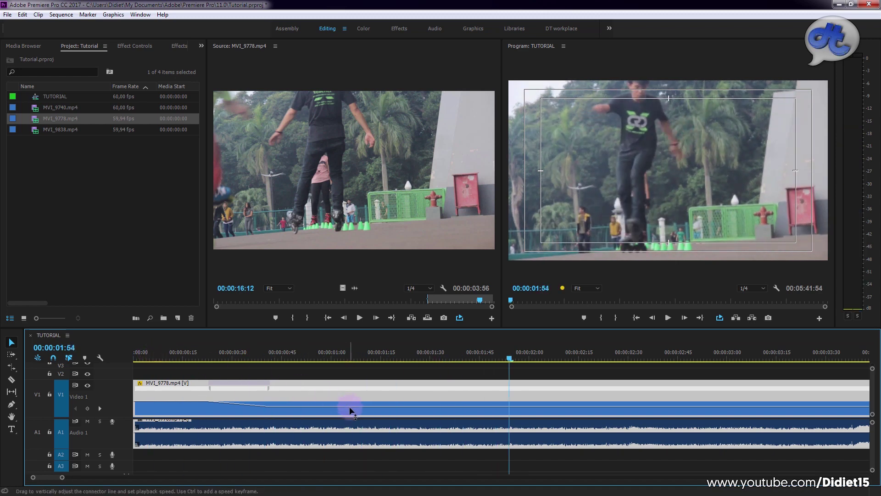
Mute the Audio 1 track and play the slowed section without sound
{"action": "left_click", "coordinate": [87, 421]}
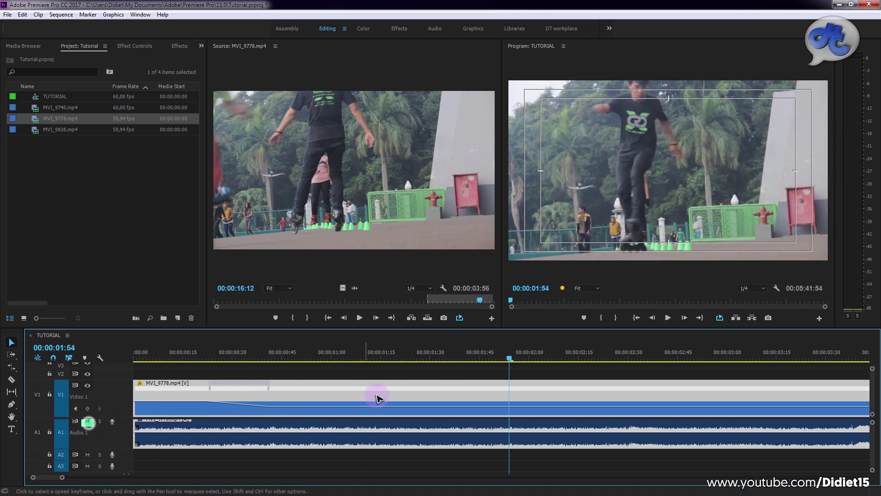
{"action": "key", "text": "space"}
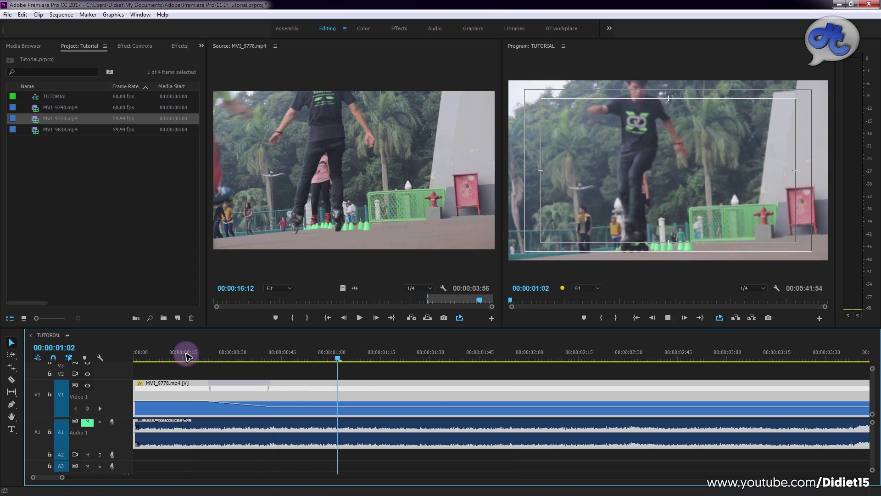
{"action": "key", "text": "space"}
Raise the clip's speed after the ramp and play the sequence from about 00:00:00:18 to check it
{"action": "left_click_drag", "start_coordinate": [348, 406], "coordinate": [350, 395]}
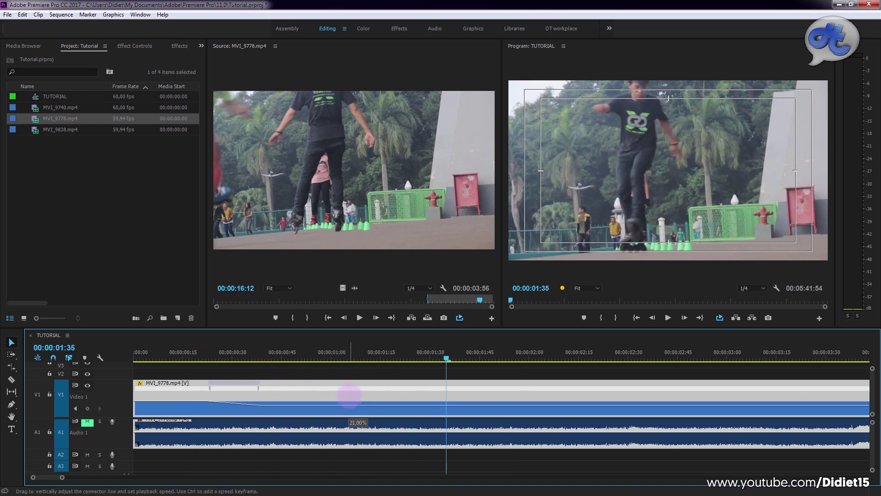
{"action": "left_click_drag", "start_coordinate": [238, 362], "coordinate": [194, 355]}
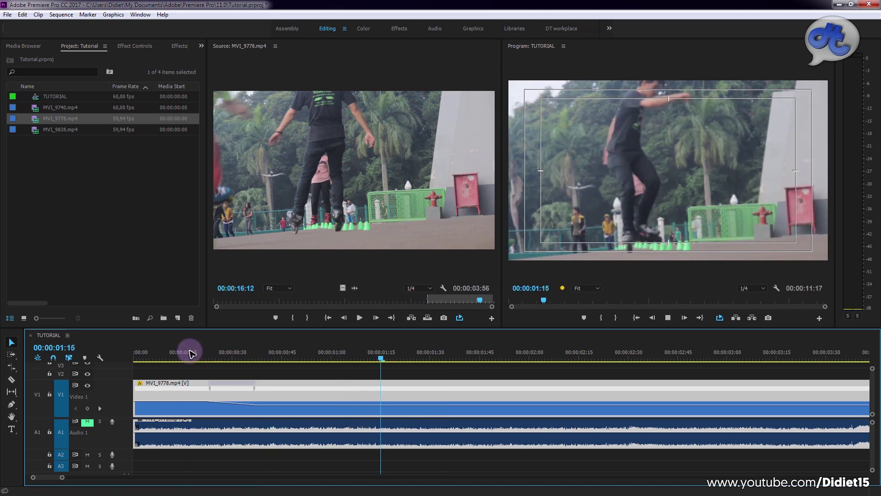
{"action": "key", "text": "space"}
Extend the end of the speed ramp to about 00:00:00:57 and replay from about 00:00:00:15 to check the transition
{"action": "left_click_drag", "start_coordinate": [259, 390], "coordinate": [313, 392]}
{"action": "left_click", "coordinate": [183, 357]}
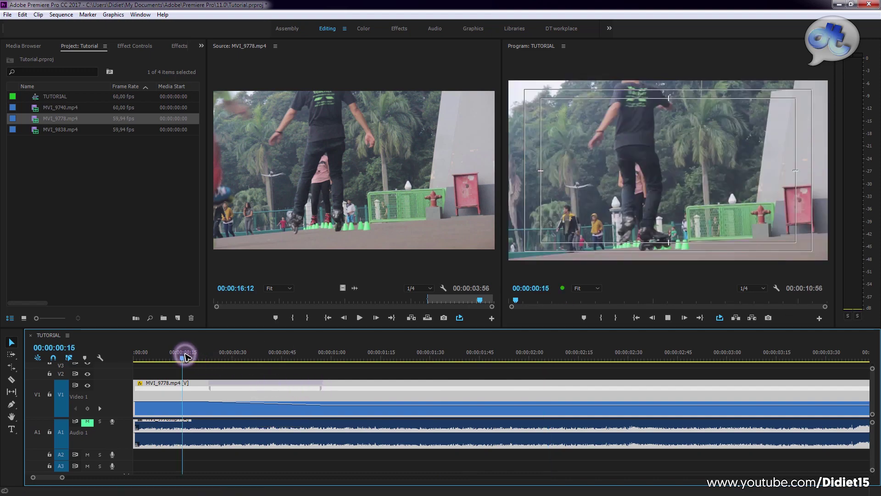
{"action": "key", "text": "space"}
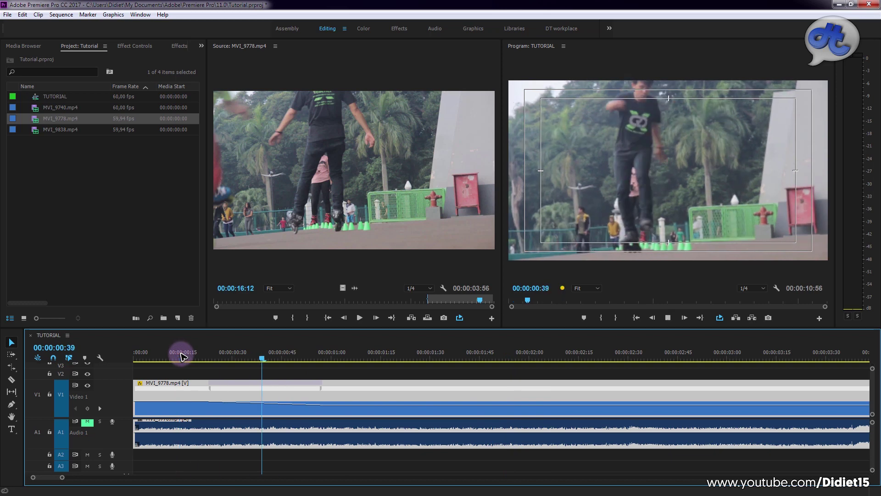
{"action": "left_click", "coordinate": [181, 356]}
{"action": "key", "text": "space"}
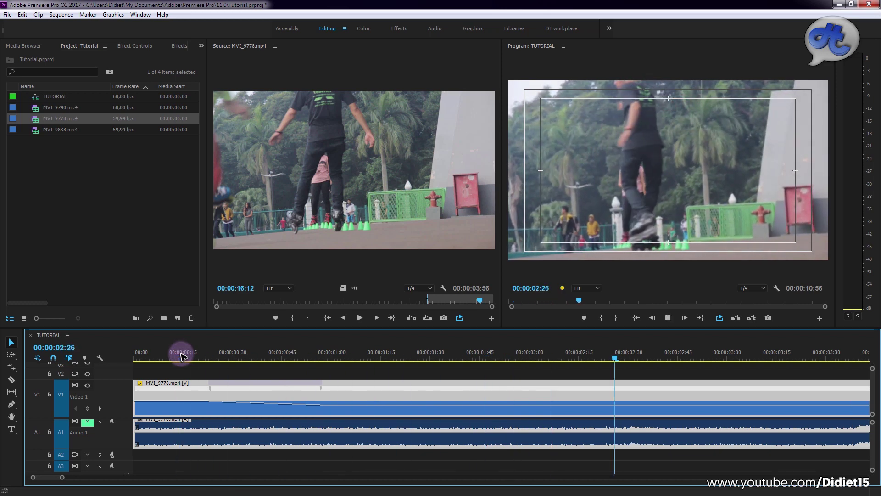
{"action": "key", "text": "space"}
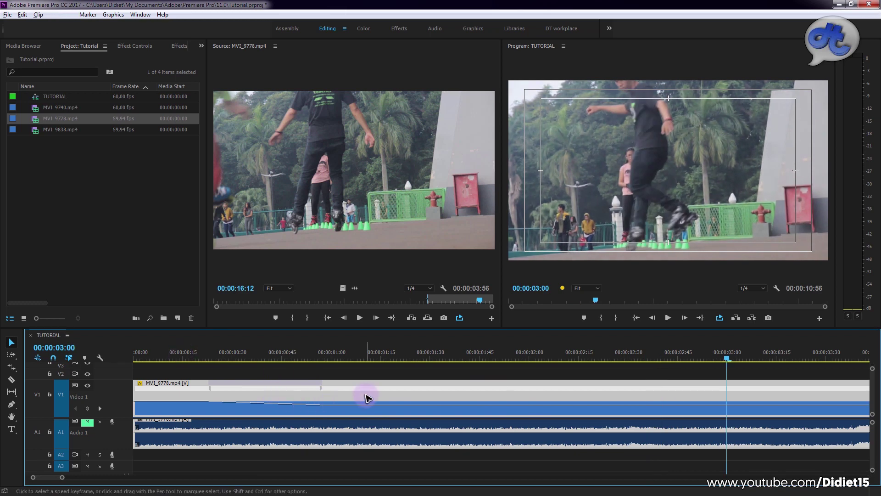
Add a speed keyframe at about 00:00:03:00, raise the speed after it to about 130%, and play the sequence to check it
{"action": "key", "text": "minus"}
{"action": "key", "text": "minus"}
{"action": "key", "text": "minus"}
{"action": "key", "text": "minus"}
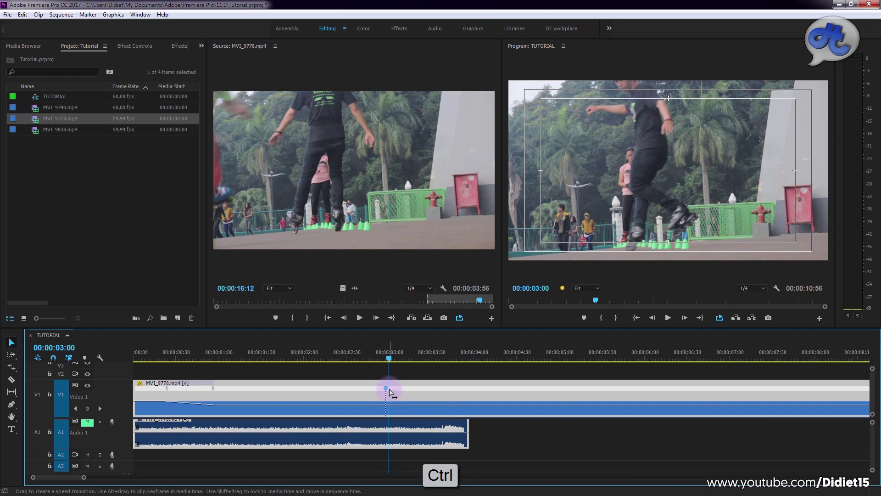
{"action": "left_click_drag", "start_coordinate": [387, 390], "coordinate": [423, 373]}
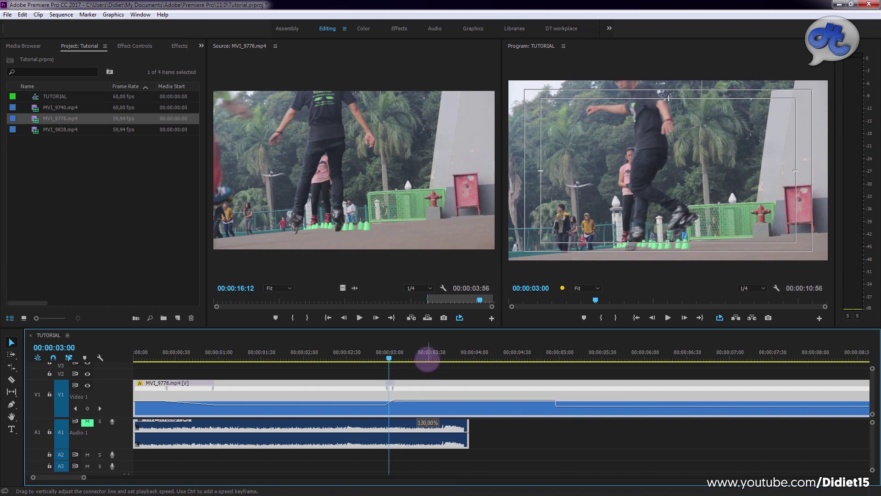
{"action": "left_click_drag", "start_coordinate": [410, 358], "coordinate": [410, 358]}
{"action": "key", "text": "space"}
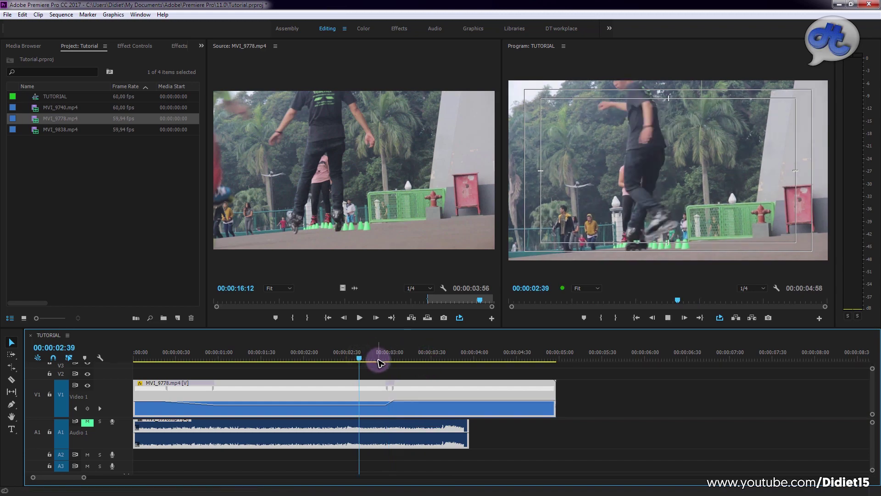
{"action": "key", "text": "space"}
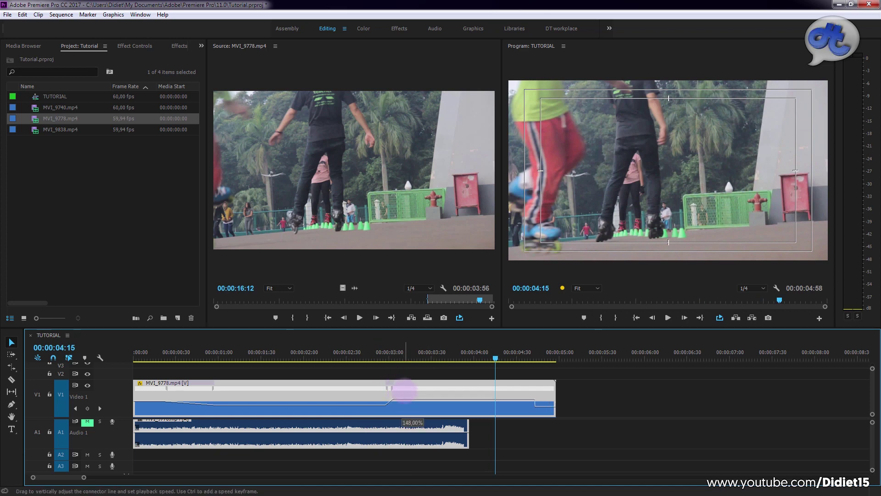
Raise the speed after the second ramp further, widen that ramp, and play the sequence to check it
{"action": "left_click_drag", "start_coordinate": [404, 388], "coordinate": [378, 352]}
{"action": "key", "text": "space"}
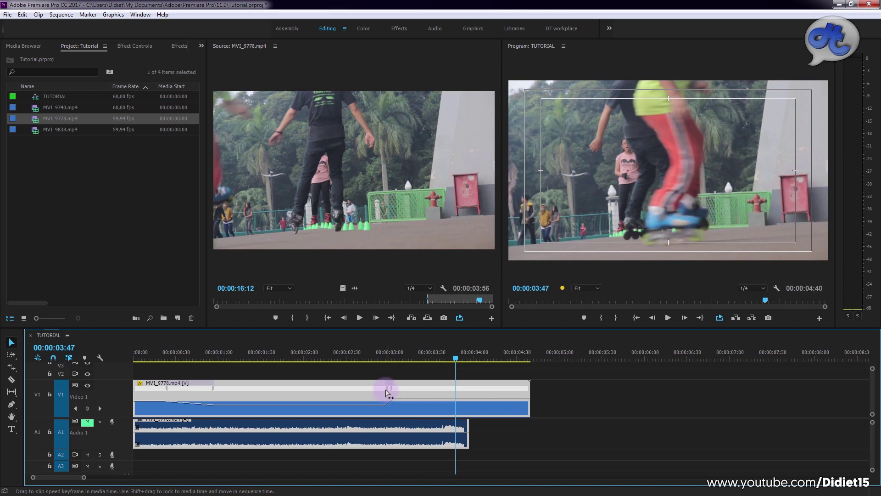
{"action": "mouse_move", "coordinate": [388, 390]}
{"action": "left_mouse_down"}
{"action": "mouse_move", "coordinate": [363, 388]}
{"action": "mouse_move", "coordinate": [374, 388]}
{"action": "left_mouse_up"}
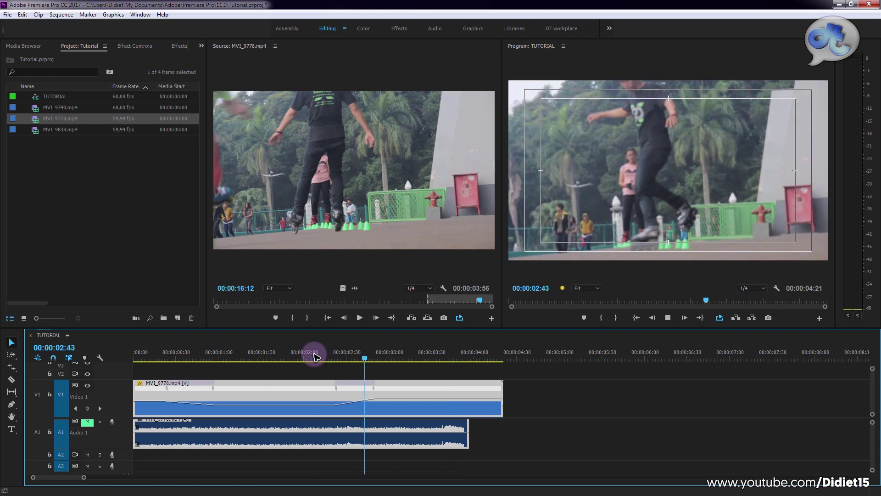
{"action": "left_click", "coordinate": [370, 396]}
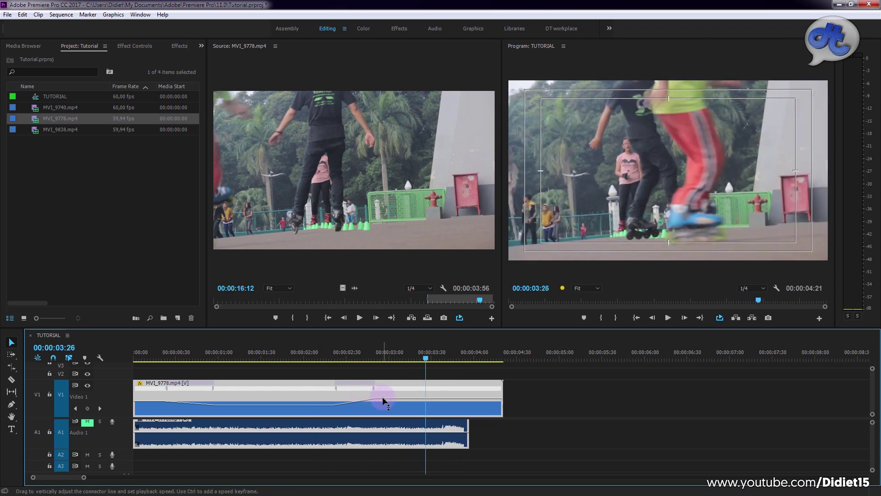
Raise the speed of the clip's final section once more and replay the whole sequence from its start
{"action": "left_click_drag", "start_coordinate": [489, 403], "coordinate": [500, 389]}
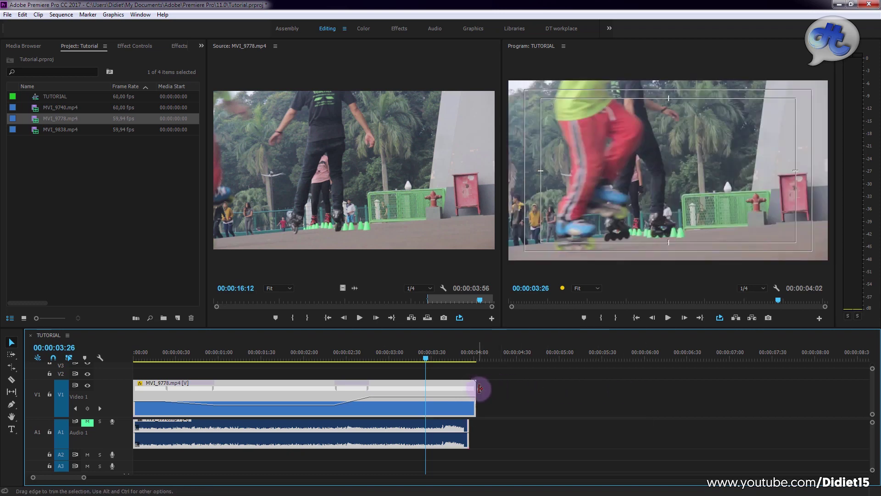
{"action": "left_click", "coordinate": [324, 352]}
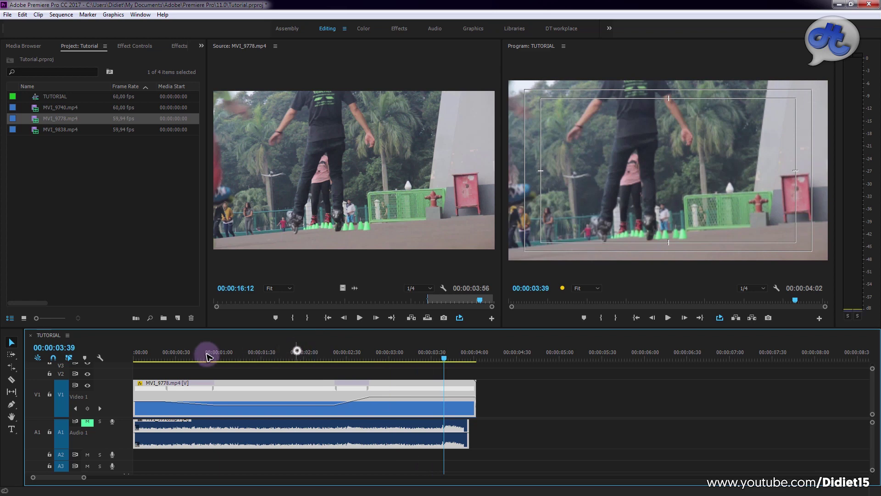
{"action": "left_click_drag", "start_coordinate": [207, 356], "coordinate": [120, 356]}
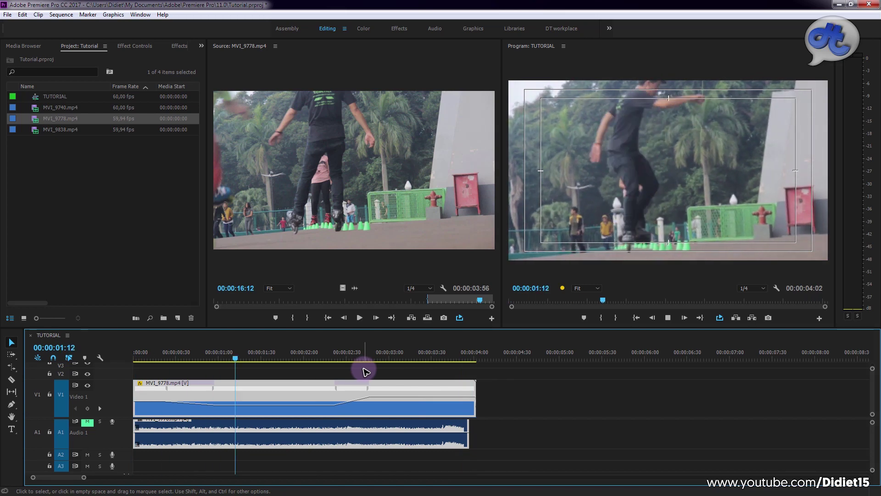
{"action": "key", "text": "space"}
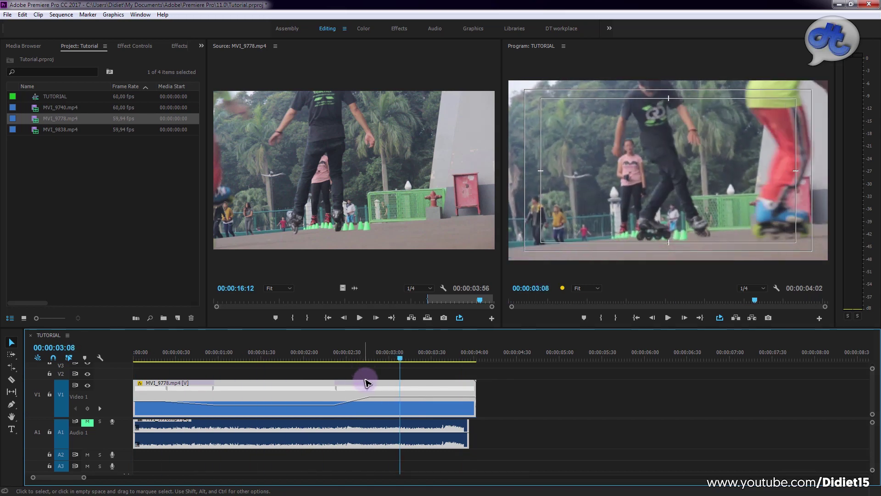
Move the second speed ramp earlier to begin at about 00:00:01:50 and play the sequence from about 00:00:01:00
{"action": "left_click_drag", "start_coordinate": [372, 391], "coordinate": [311, 392]}
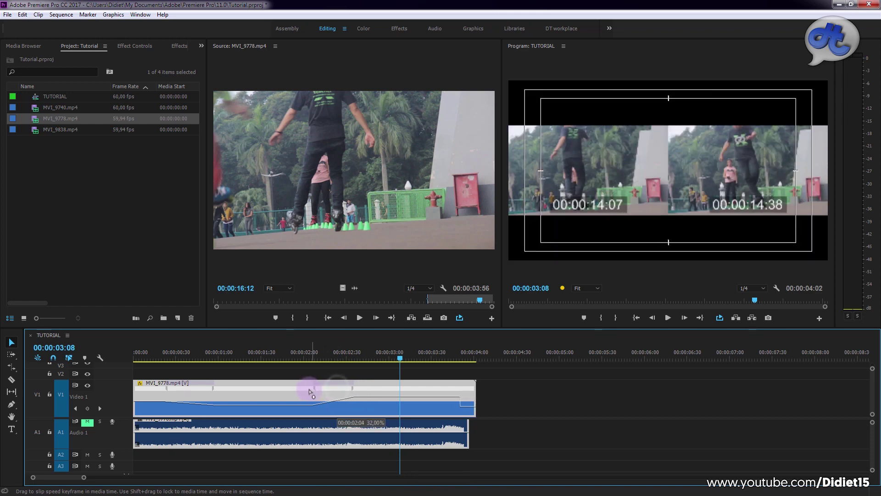
{"action": "left_click", "coordinate": [223, 353]}
{"action": "key", "text": "space"}
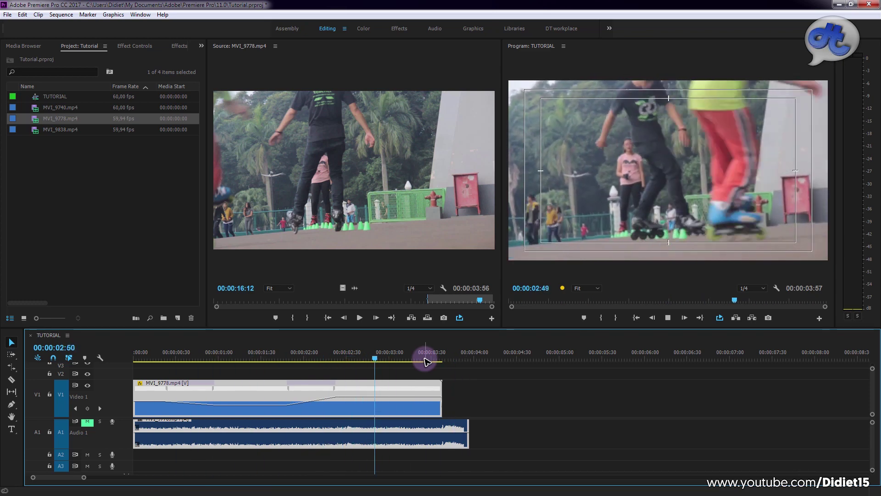
{"action": "key", "text": "space"}
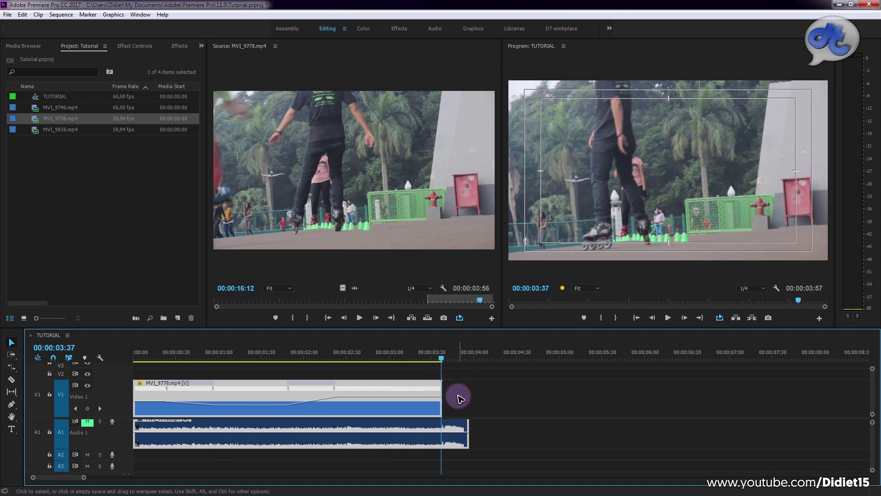
Try to lengthen the clip at its end and move the sequence playhead to about 00:00:01:55
{"action": "left_click_drag", "start_coordinate": [443, 388], "coordinate": [556, 397]}
{"action": "left_click", "coordinate": [555, 396]}
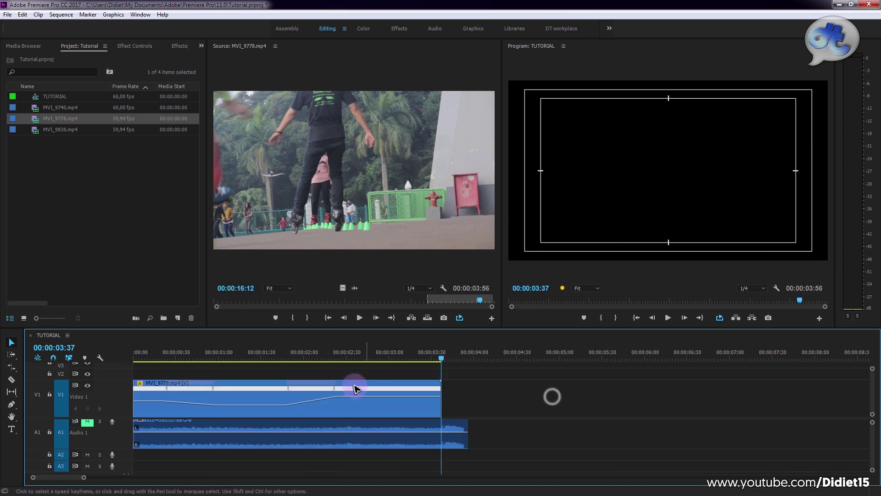
{"action": "left_click_drag", "start_coordinate": [262, 359], "coordinate": [287, 369]}
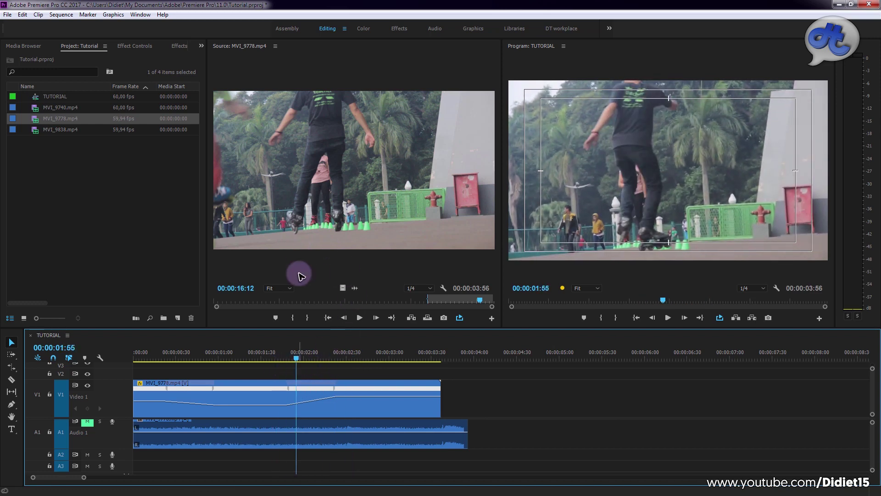
{"action": "left_click", "coordinate": [244, 301]}
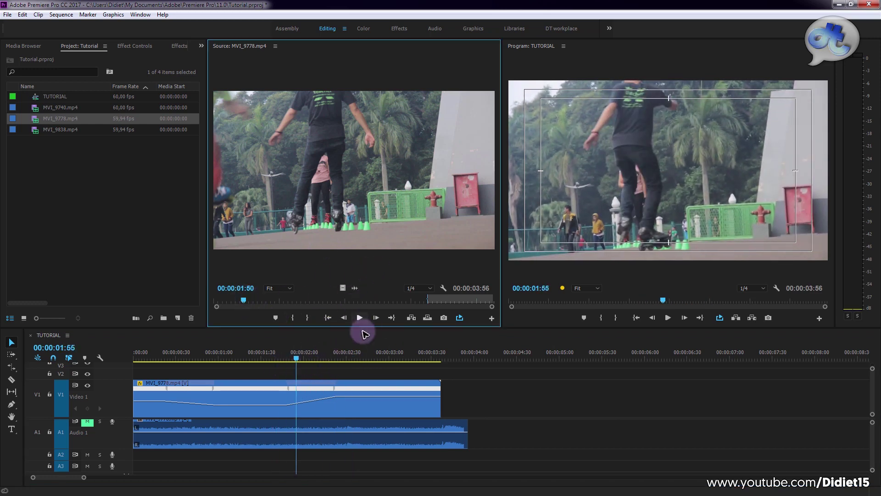
Delete the clip from the sequence and place MVI_9740.mp4 at the sequence start, moving the playhead to about 00:00:02:01
{"action": "left_click", "coordinate": [319, 443]}
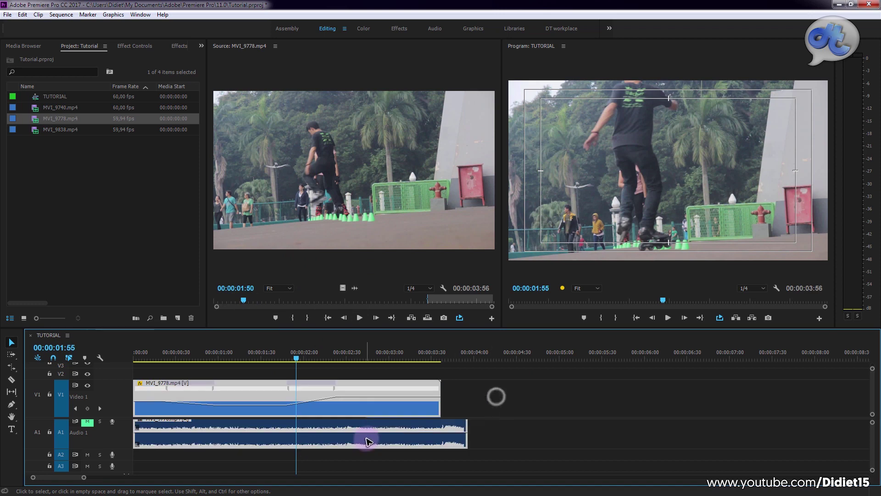
{"action": "key", "text": "Delete"}
{"action": "left_click", "coordinate": [65, 111]}
{"action": "left_click_drag", "start_coordinate": [65, 110], "coordinate": [302, 288]}
{"action": "left_click_drag", "start_coordinate": [356, 217], "coordinate": [119, 406]}
{"action": "left_click_drag", "start_coordinate": [187, 351], "coordinate": [232, 362]}
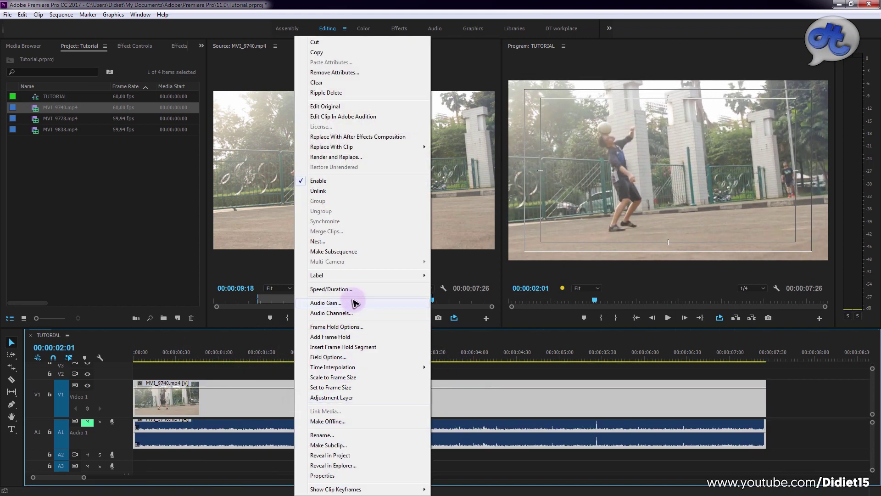
Try a Speed/Duration change to 300% on the MVI_9740.mp4 clip and undo it
{"action": "left_click", "coordinate": [329, 289]}
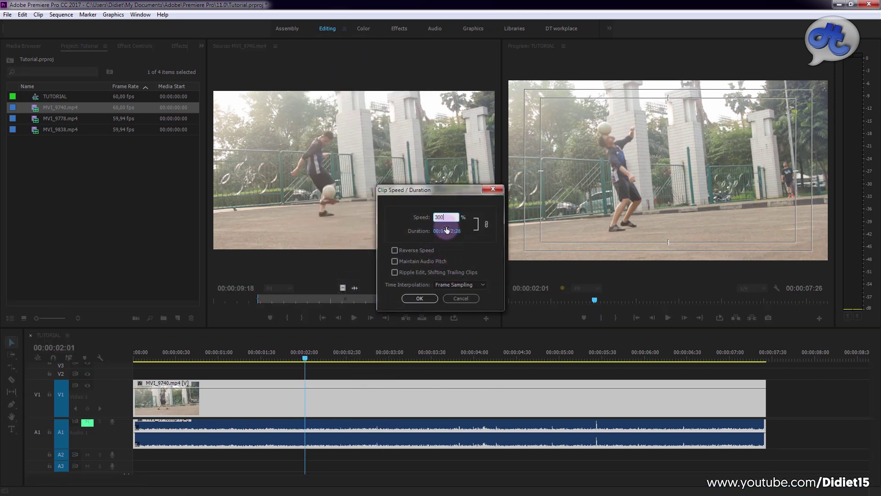
{"action": "type", "text": "300"}
{"action": "key", "text": "Return"}
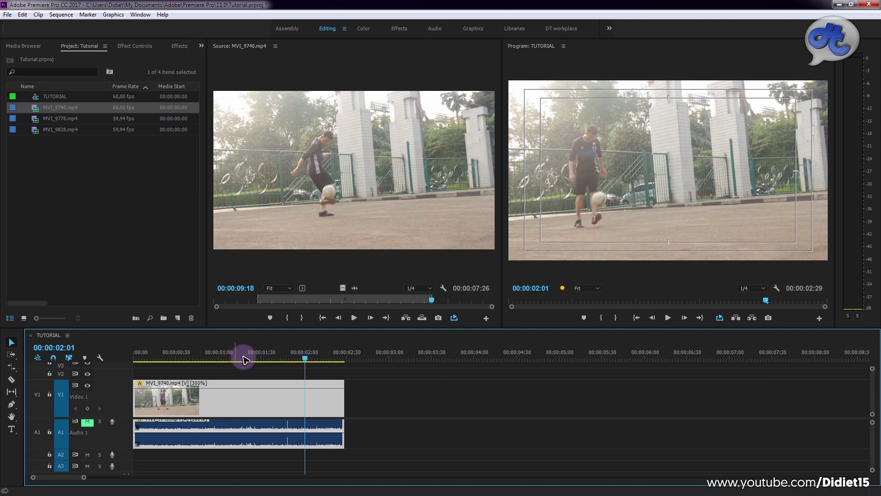
{"action": "key", "text": "ctrl+z"}
Slow the MVI_9740.mp4 clip to 47.29% with a duration of 00:00:15:43 and play it
{"action": "right_click", "coordinate": [327, 390]}
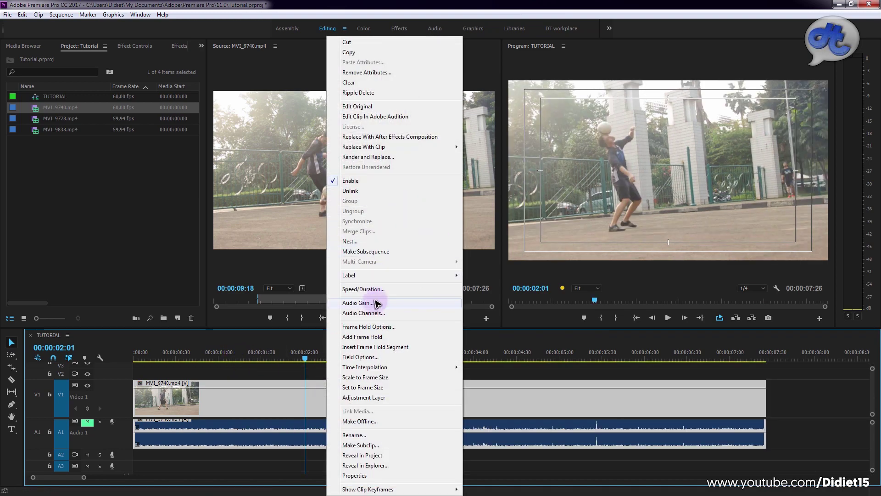
{"action": "left_click", "coordinate": [372, 289]}
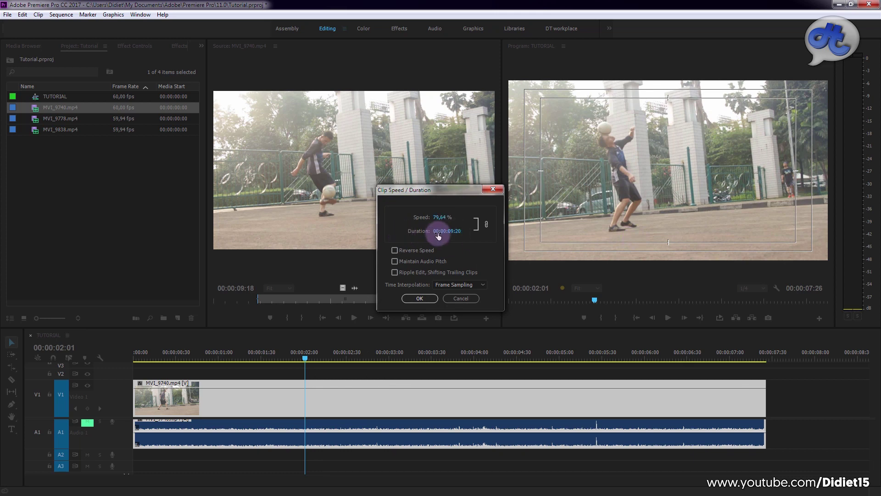
{"action": "left_click_drag", "start_coordinate": [430, 236], "coordinate": [490, 232]}
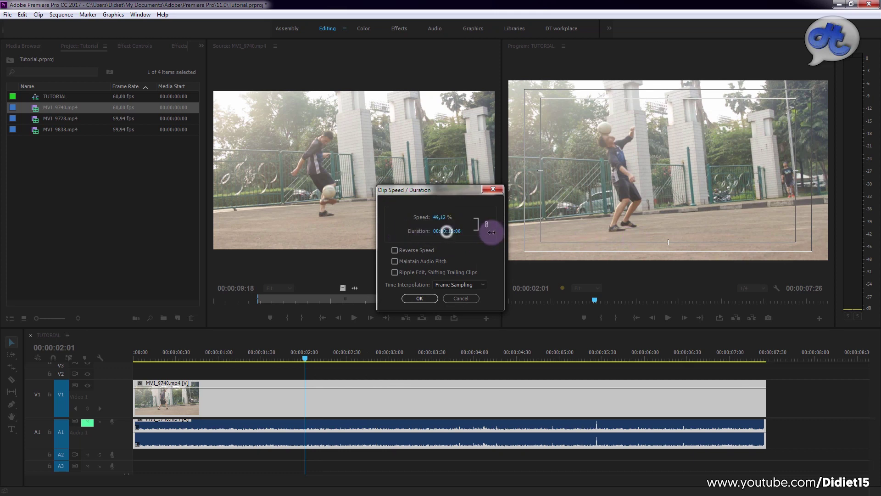
{"action": "left_click", "coordinate": [419, 298]}
{"action": "scroll", "coordinate": [255, 416], "scroll_direction": "down", "scroll_amount": 5}
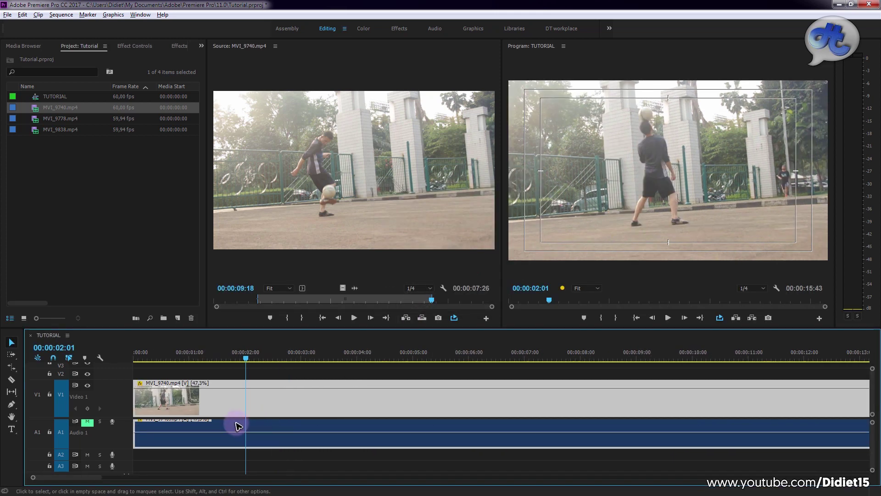
{"action": "key", "text": "alt+space"}
{"action": "left_click", "coordinate": [202, 359]}
{"action": "key", "text": "space"}
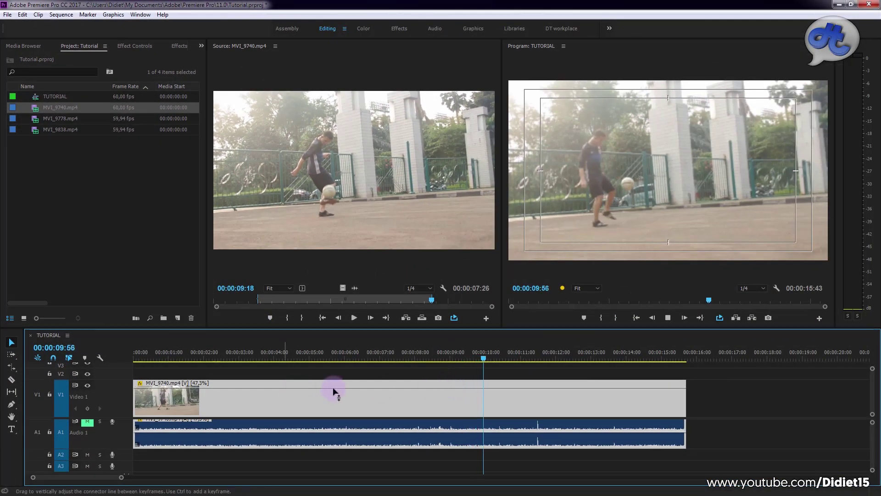
Slow the MVI_9740.mp4 clip to 30.82% with a duration of 00:00:24:07 and play from about 00:00:07:30
{"action": "right_click", "coordinate": [374, 400]}
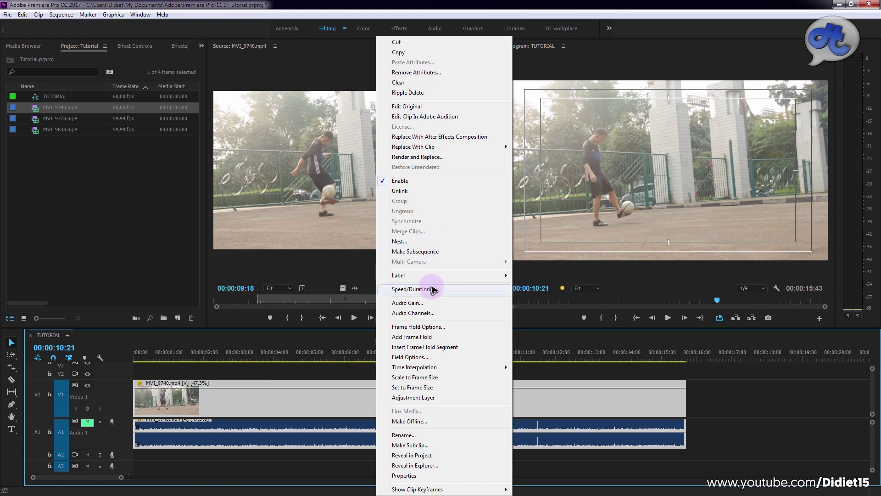
{"action": "left_click", "coordinate": [432, 288]}
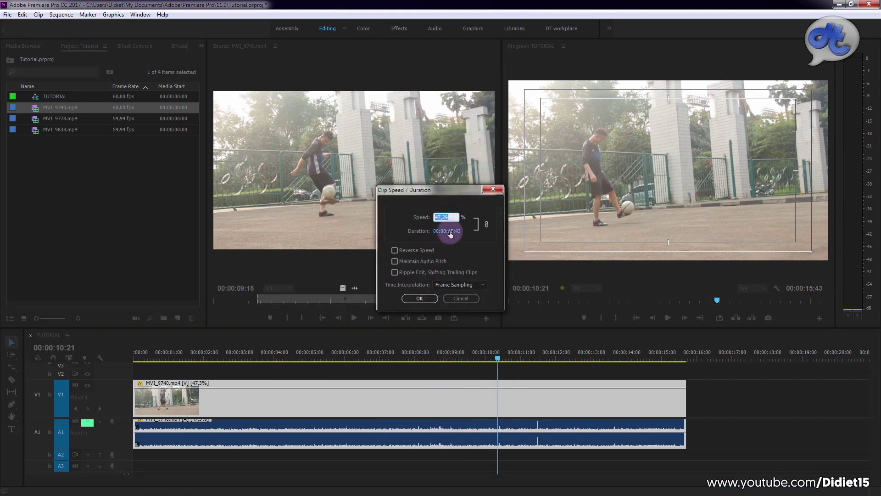
{"action": "left_click_drag", "start_coordinate": [450, 232], "coordinate": [518, 237]}
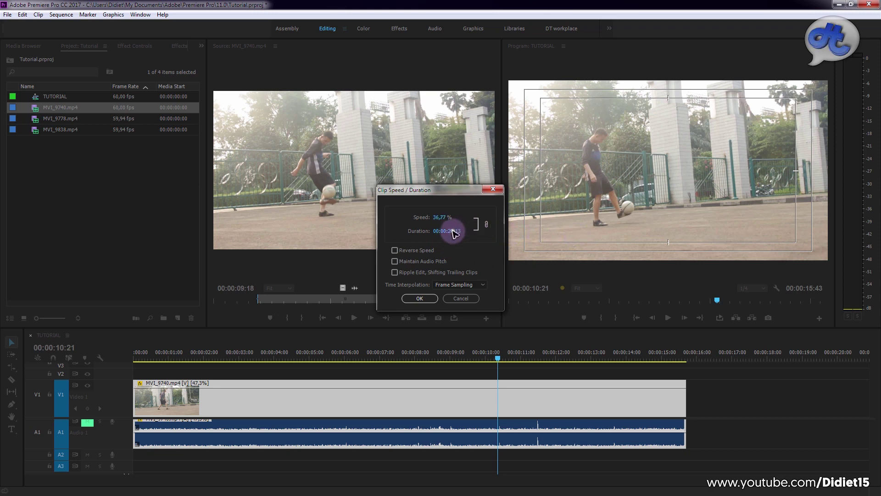
{"action": "left_click", "coordinate": [420, 298]}
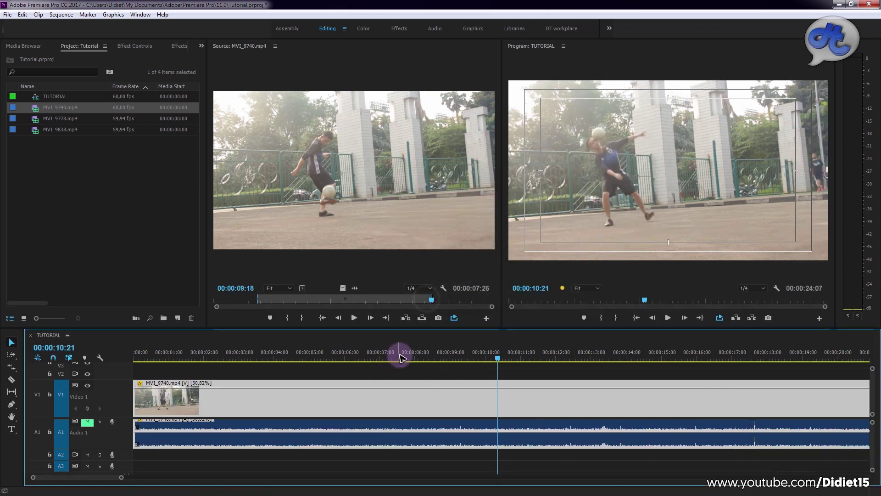
{"action": "left_click", "coordinate": [398, 357]}
{"action": "key", "text": "space"}
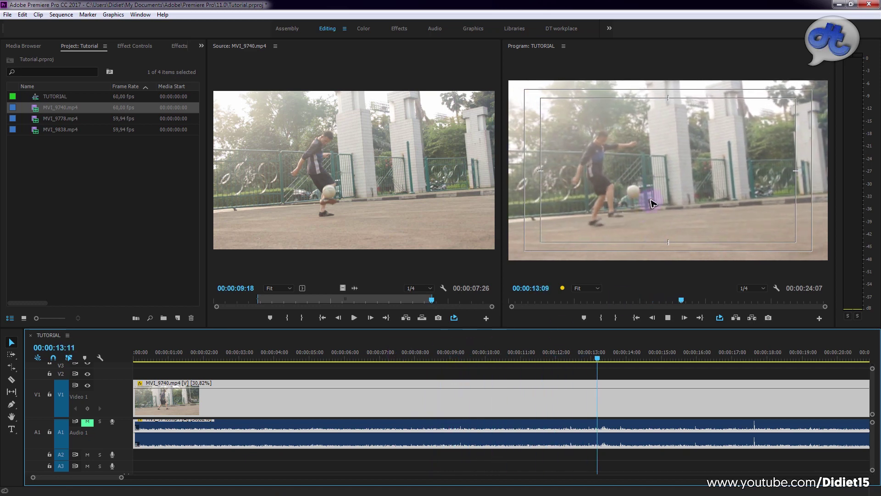
Slow the MVI_9740.mp4 clip to 23.49% with a duration of 00:00:31:39 and play it from about 00:00:16:05
{"action": "right_click", "coordinate": [469, 408]}
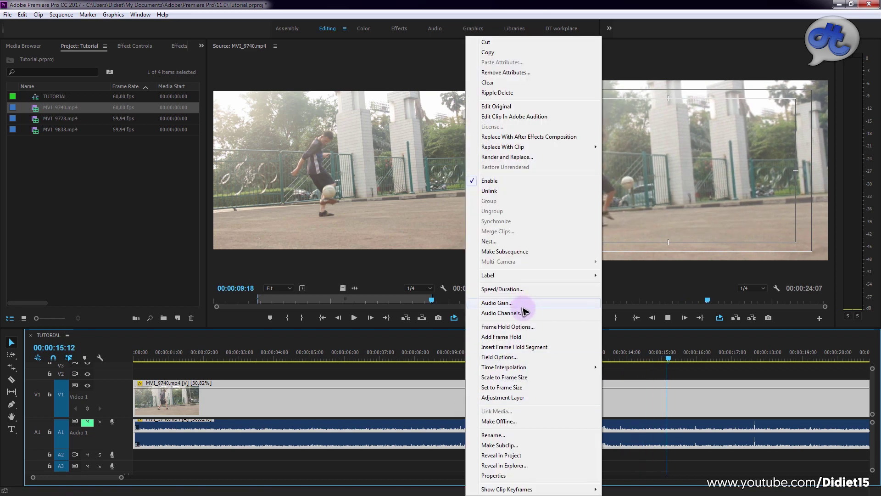
{"action": "left_click", "coordinate": [532, 289]}
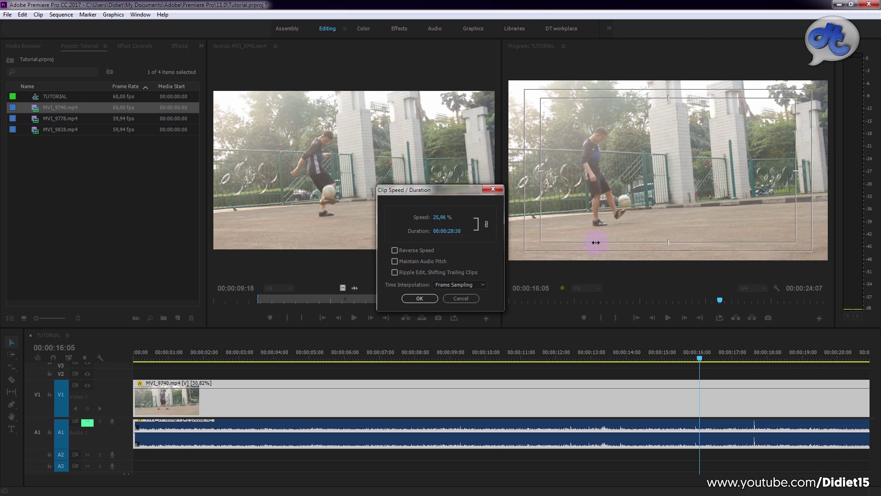
{"action": "left_click", "coordinate": [420, 298]}
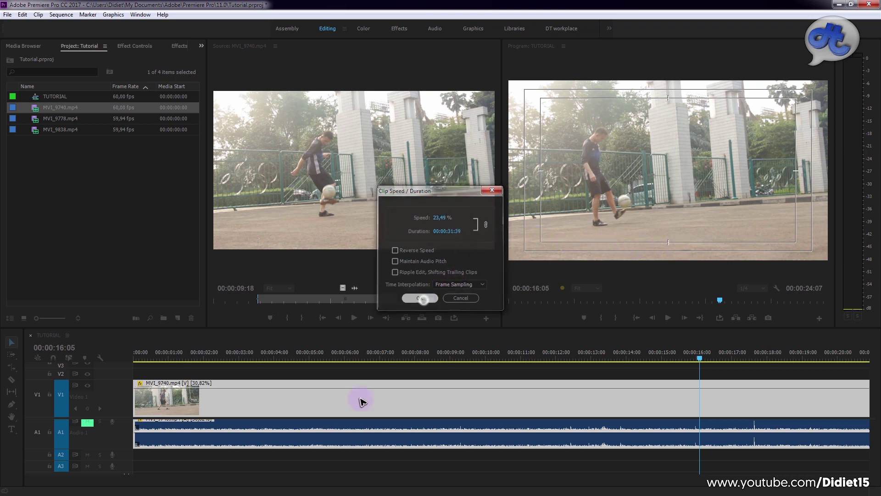
{"action": "scroll", "coordinate": [393, 401], "scroll_direction": "down", "scroll_amount": 2}
{"action": "key", "text": "space"}
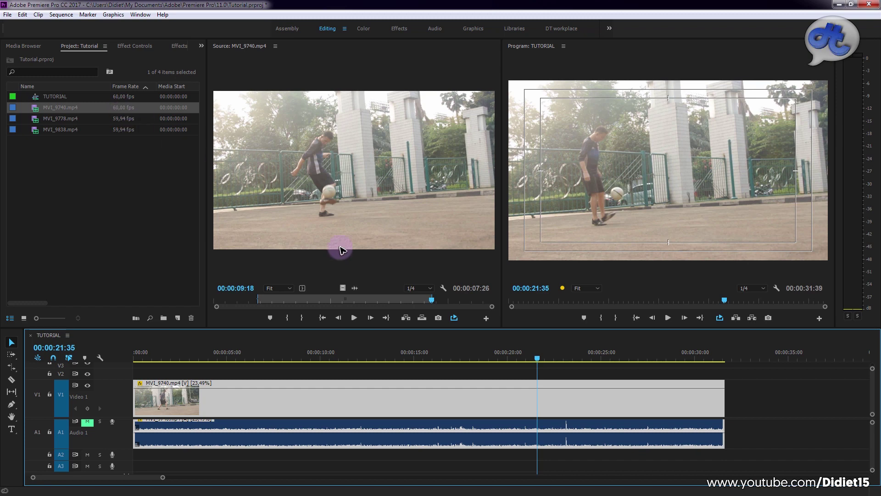
Set the MVI_9740.mp4 clip's time interpolation to Optical Flow and play it from about 00:00:19:30
{"action": "right_click", "coordinate": [505, 398]}
{"action": "left_click", "coordinate": [553, 287]}
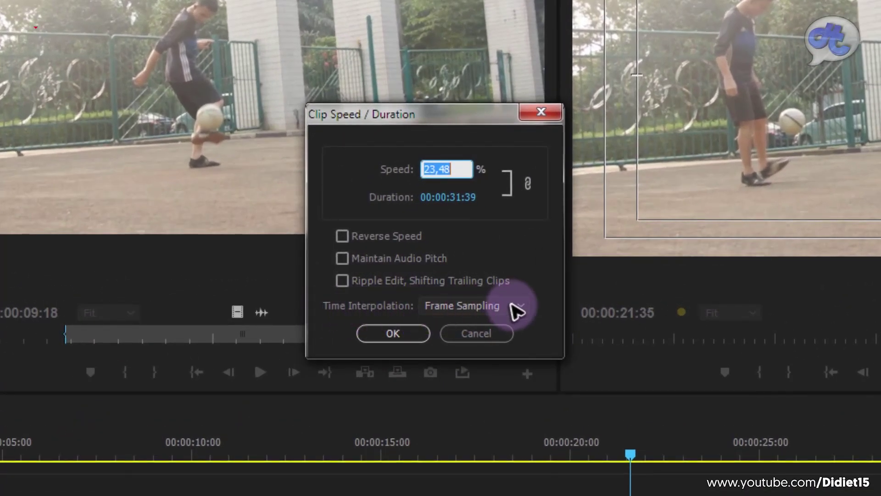
{"action": "left_click", "coordinate": [516, 308]}
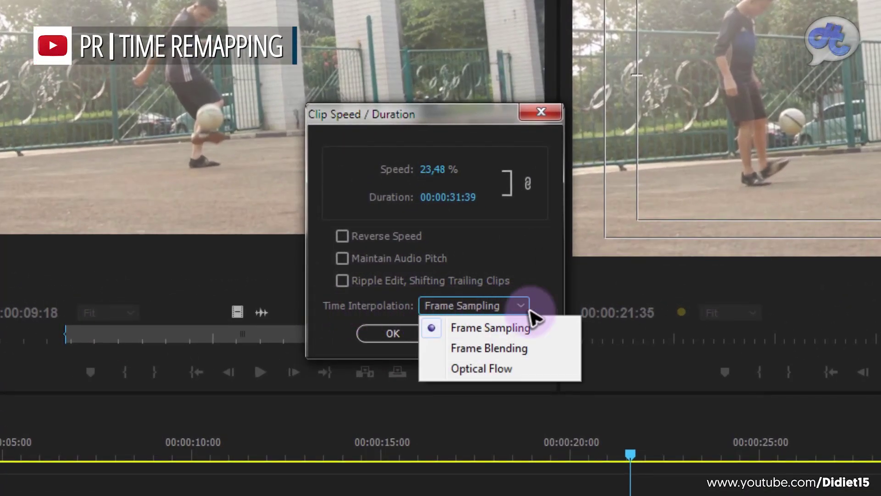
{"action": "left_click", "coordinate": [495, 372]}
{"action": "left_click", "coordinate": [394, 334]}
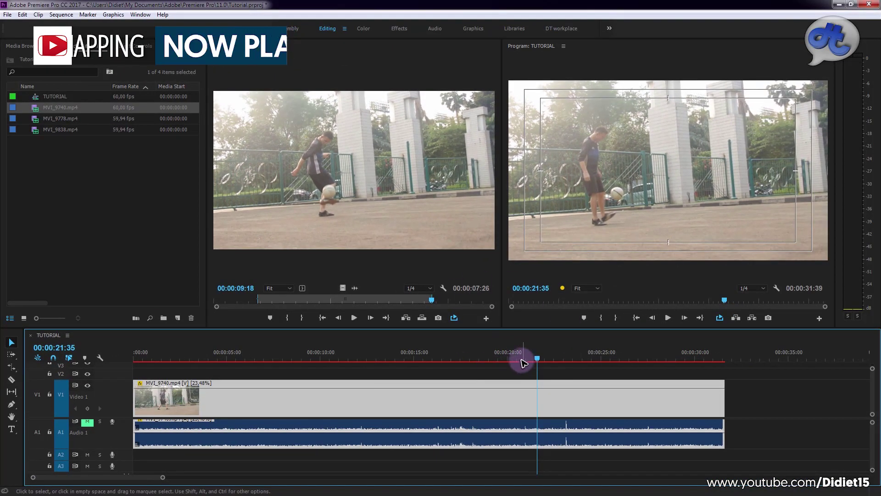
{"action": "left_click_drag", "start_coordinate": [536, 358], "coordinate": [499, 362]}
{"action": "key", "text": "space"}
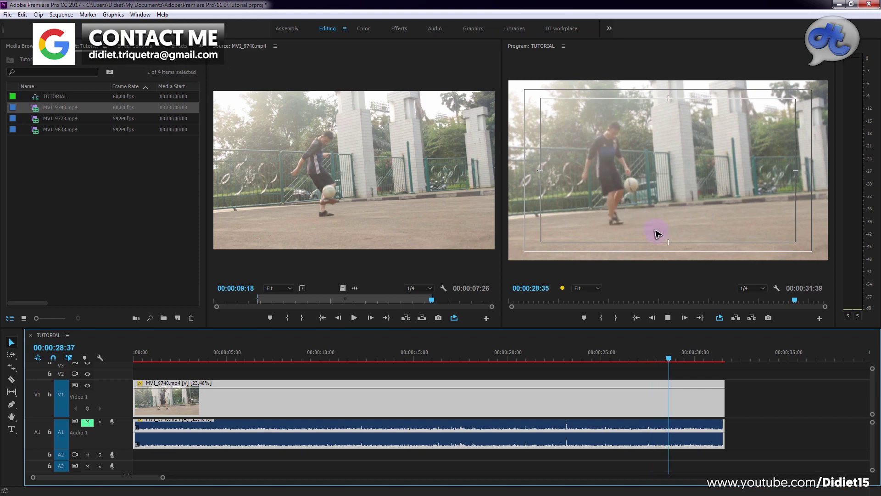
{"action": "key", "text": "space"}
Slow the MVI_9740.mp4 clip to 18.49% with a duration of 00:00:40:11, keeping Optical Flow interpolation
{"action": "right_click", "coordinate": [523, 402]}
{"action": "left_click", "coordinate": [562, 287]}
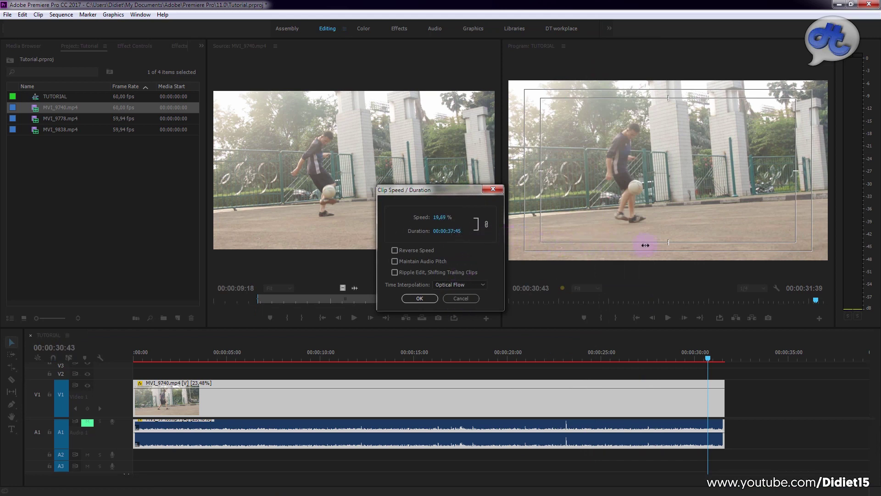
{"action": "left_click", "coordinate": [433, 302]}
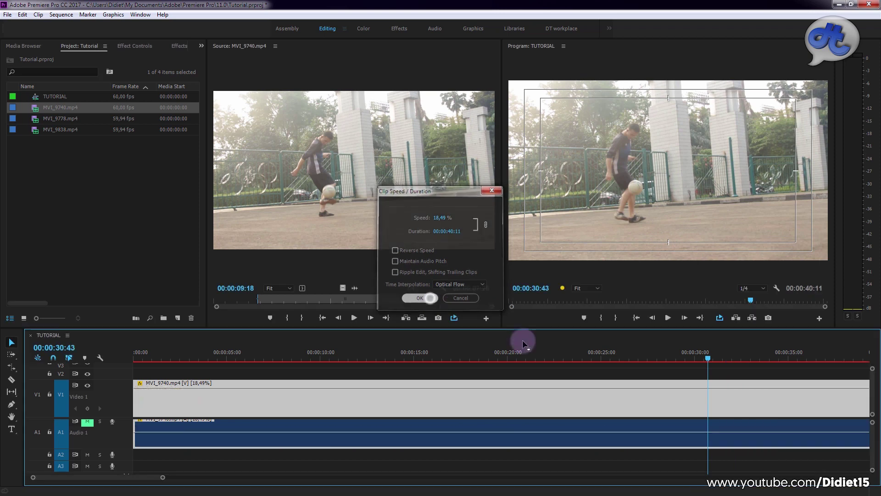
Play the slowed clip from about 00:00:31 and again from about 00:00:25 to examine its motion
{"action": "left_click_drag", "start_coordinate": [147, 478], "coordinate": [168, 481]}
{"action": "scroll", "coordinate": [278, 411], "scroll_direction": "up", "scroll_amount": 3}
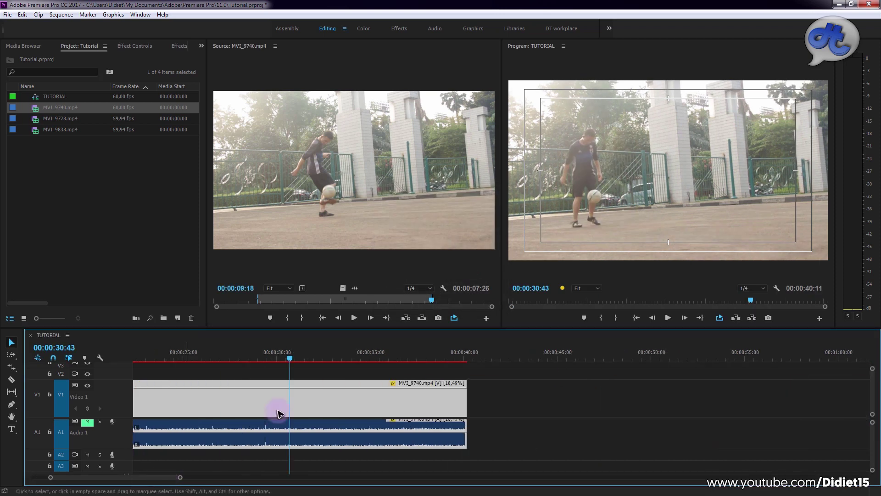
{"action": "left_click", "coordinate": [306, 359]}
{"action": "key", "text": "space"}
{"action": "left_click", "coordinate": [615, 251]}
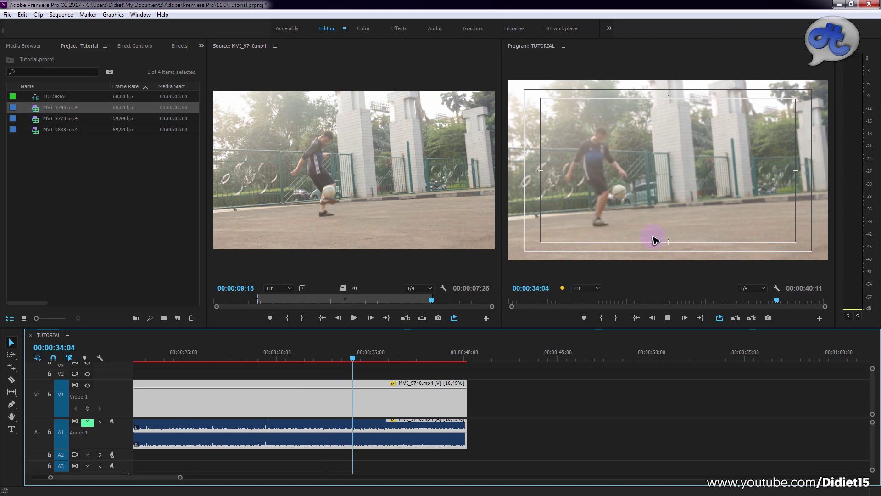
{"action": "key", "text": "space"}
{"action": "key", "text": "minus"}
{"action": "left_click", "coordinate": [350, 360]}
{"action": "key", "text": "space"}
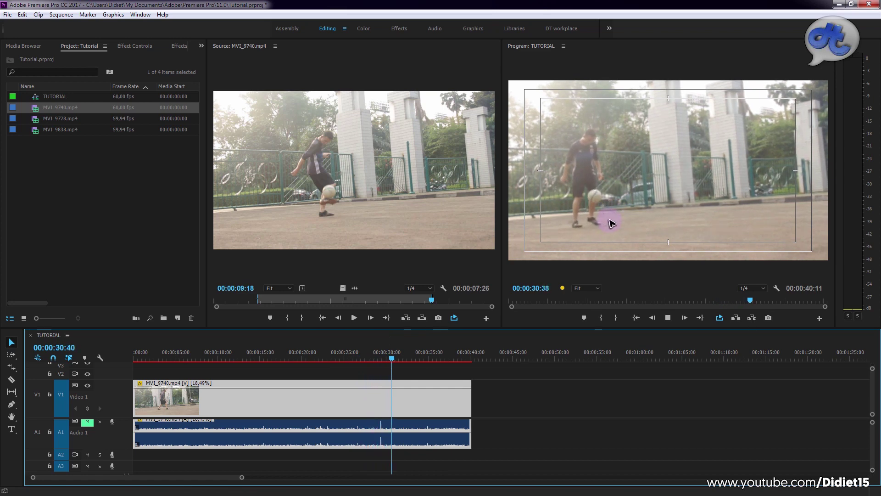
{"action": "key", "text": "space"}
Set the MVI_9740.mp4 clip's time interpolation to Frame Sampling and play it from about 00:00:30
{"action": "right_click", "coordinate": [426, 388]}
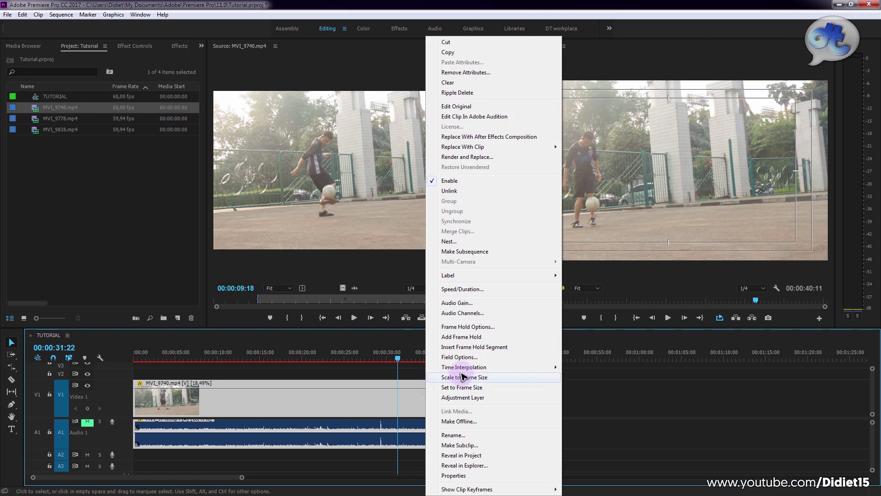
{"action": "left_click", "coordinate": [464, 289]}
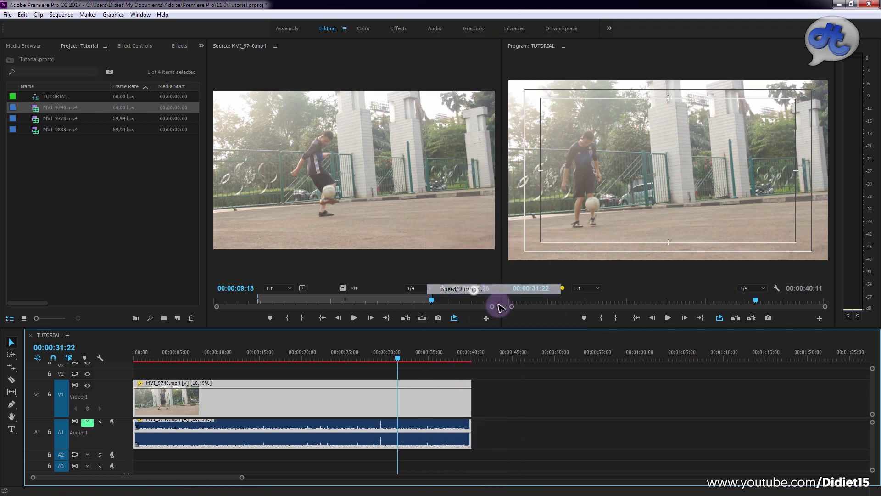
{"action": "left_click", "coordinate": [458, 285]}
{"action": "left_click", "coordinate": [464, 296]}
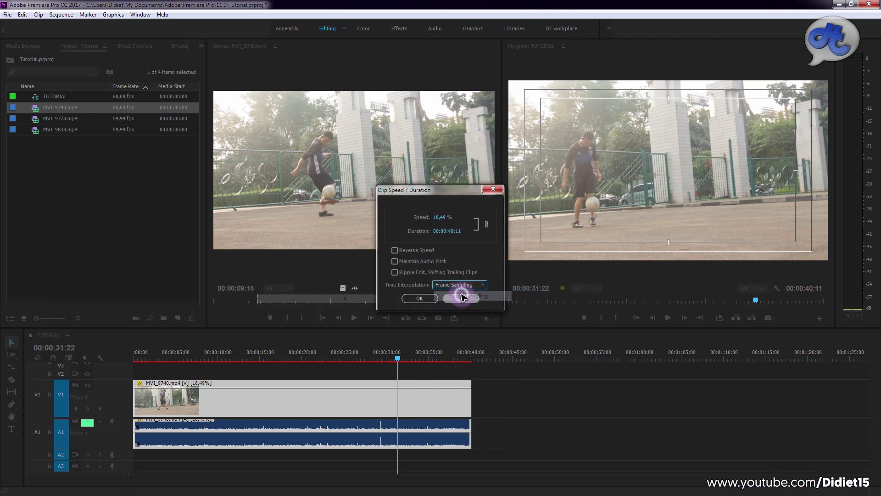
{"action": "left_click", "coordinate": [419, 298]}
{"action": "left_click", "coordinate": [385, 357]}
{"action": "key", "text": "space"}
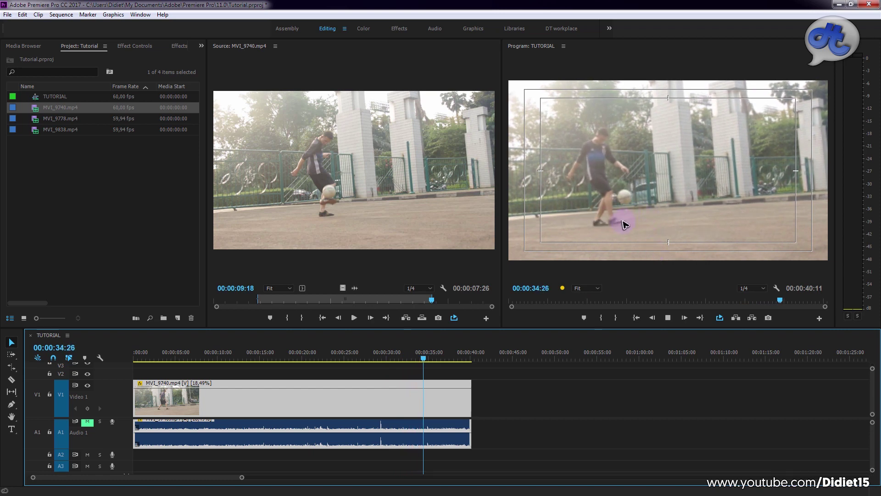
{"action": "key", "text": "space"}
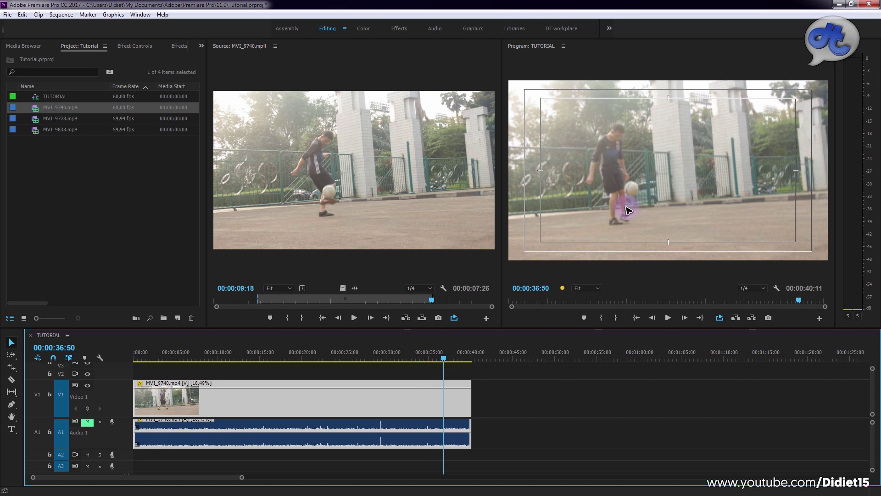
Magnify the Program monitor to 100% and further to 400%, centring the view on the player's legs and feet
{"action": "right_click", "coordinate": [641, 220]}
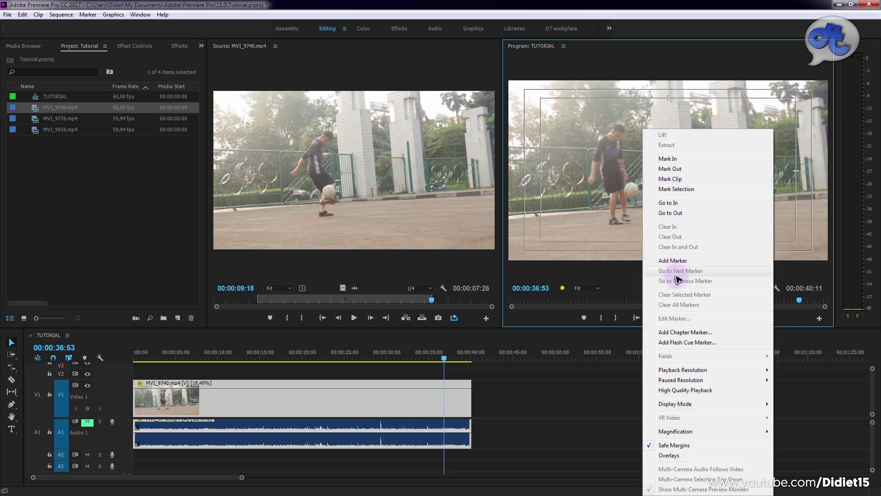
{"action": "mouse_move", "coordinate": [676, 431]}
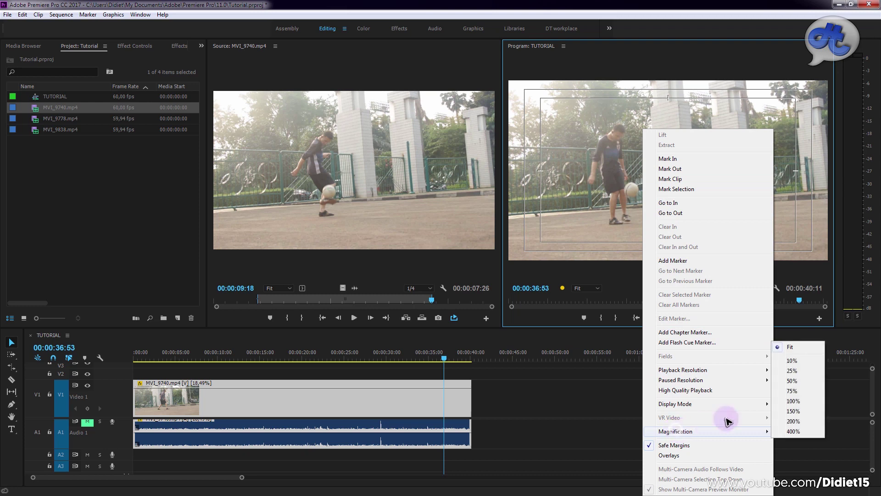
{"action": "left_click", "coordinate": [801, 403]}
{"action": "right_click", "coordinate": [618, 243]}
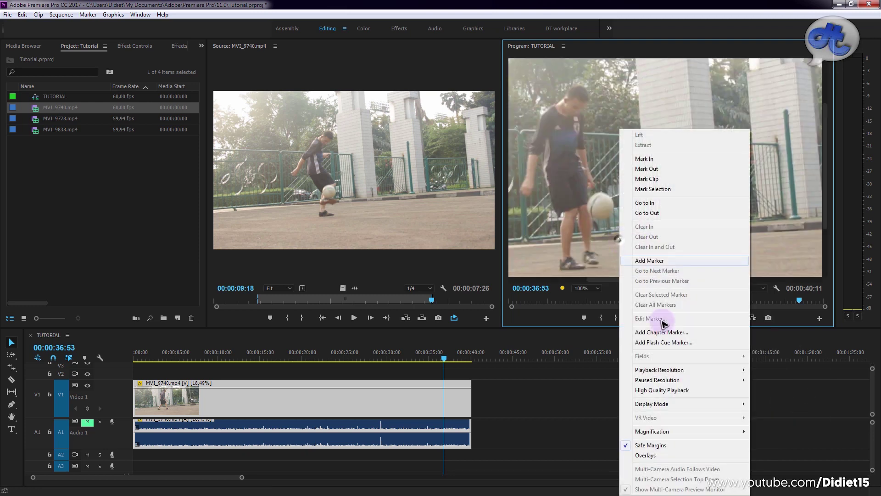
{"action": "mouse_move", "coordinate": [663, 431]}
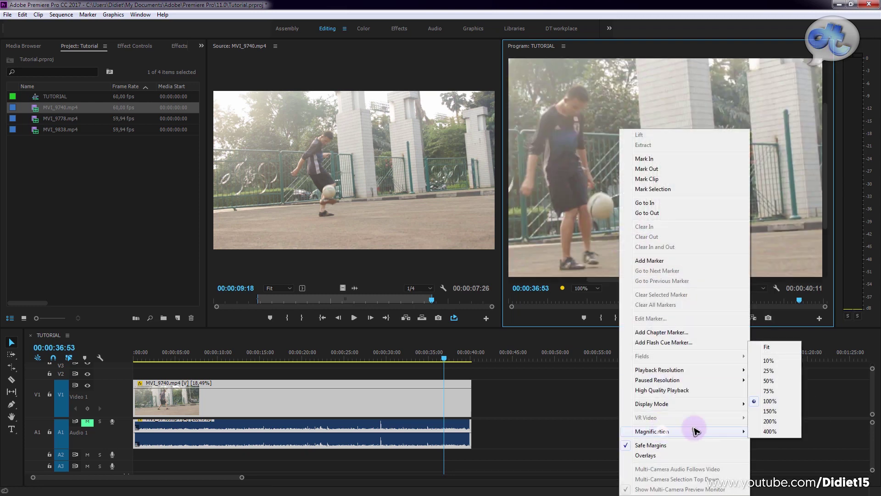
{"action": "left_click", "coordinate": [775, 432]}
{"action": "left_click_drag", "start_coordinate": [828, 161], "coordinate": [828, 196]}
{"action": "left_click_drag", "start_coordinate": [679, 281], "coordinate": [649, 281]}
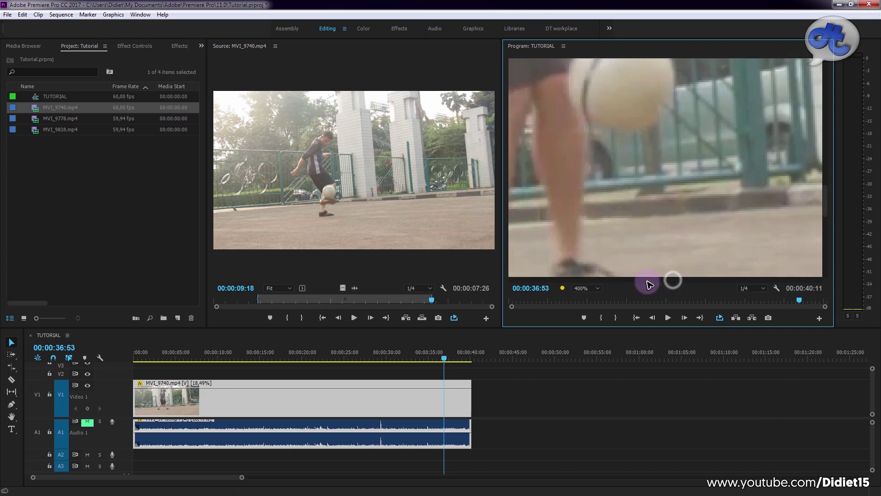
{"action": "left_click_drag", "start_coordinate": [826, 200], "coordinate": [826, 203]}
Set the Program monitor's magnification to 200%, centre the view on the ball, and widen the monitor
{"action": "right_click", "coordinate": [717, 202]}
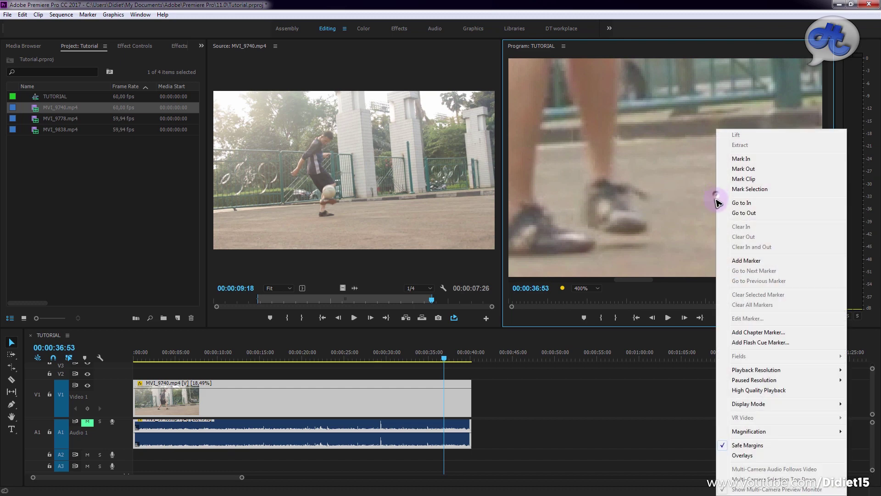
{"action": "mouse_move", "coordinate": [761, 433]}
{"action": "left_click", "coordinate": [685, 421]}
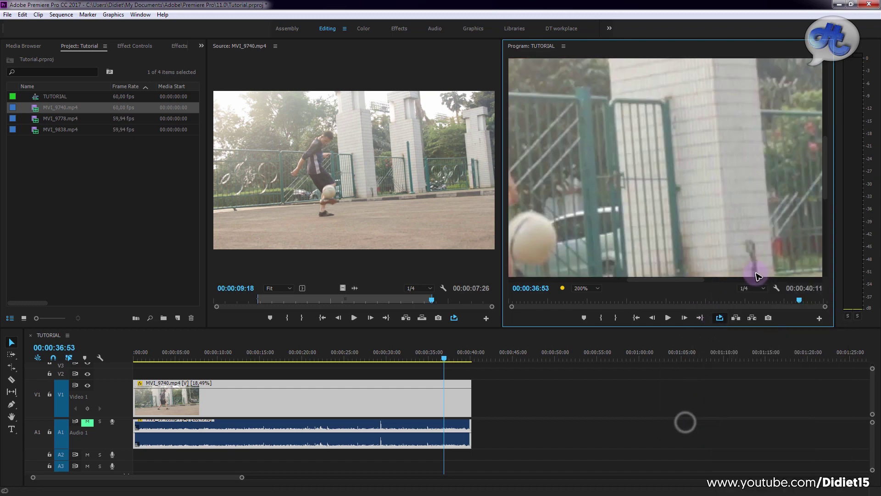
{"action": "left_click_drag", "start_coordinate": [825, 170], "coordinate": [825, 189]}
{"action": "left_click_drag", "start_coordinate": [694, 283], "coordinate": [668, 281]}
{"action": "left_click_drag", "start_coordinate": [501, 210], "coordinate": [421, 210]}
Play the magnified clip from about 00:00:28, pause it, and reframe the monitor view on the player's feet
{"action": "left_click", "coordinate": [373, 352]}
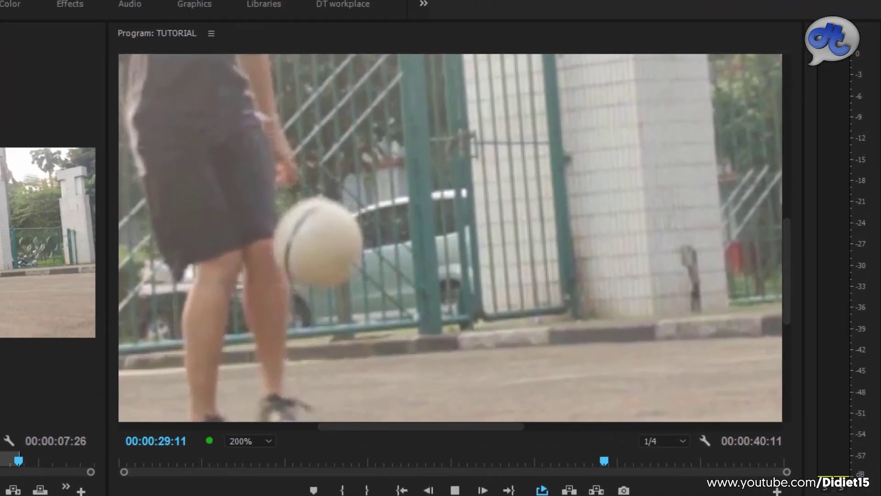
{"action": "key", "text": "space"}
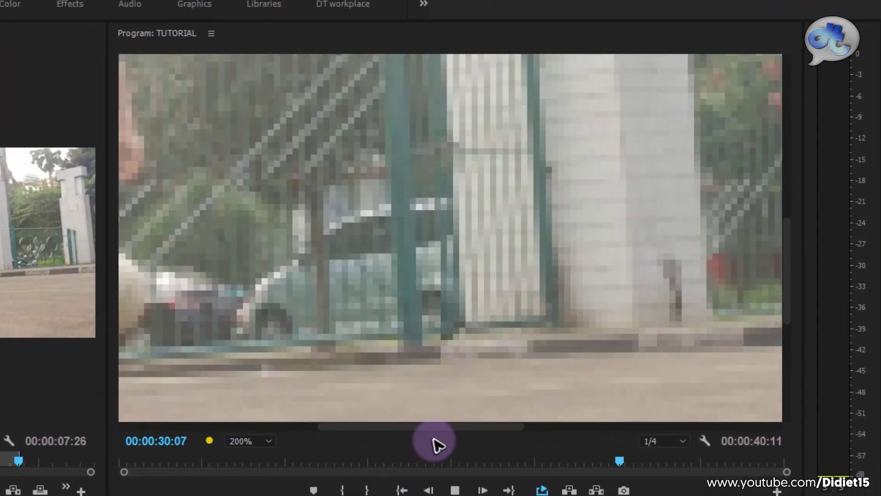
{"action": "left_click_drag", "start_coordinate": [449, 427], "coordinate": [350, 431]}
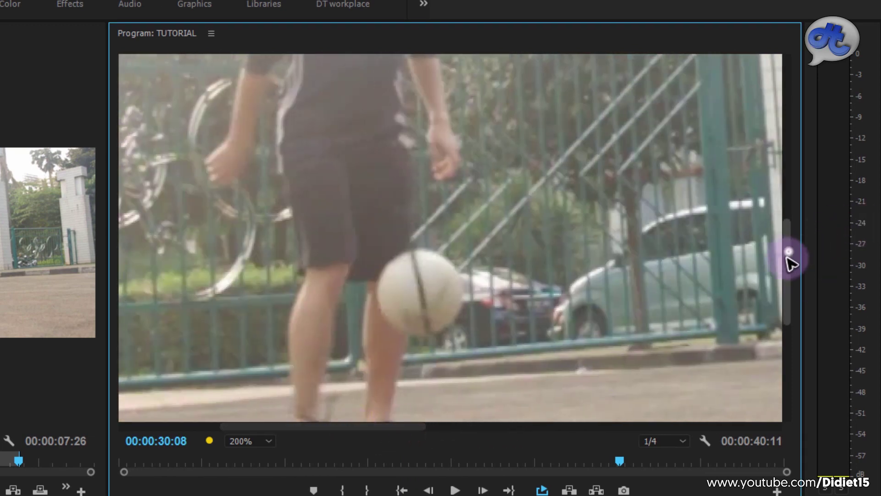
{"action": "left_click_drag", "start_coordinate": [788, 252], "coordinate": [748, 323]}
Check the clip's Speed/Duration settings, close them without changes, and play on from 00:00:30:08
{"action": "right_click", "coordinate": [109, 494]}
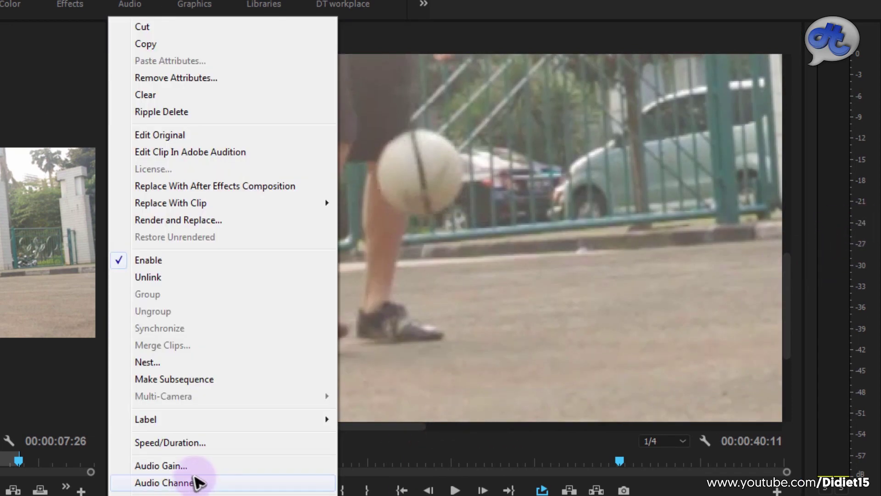
{"action": "left_click", "coordinate": [202, 443]}
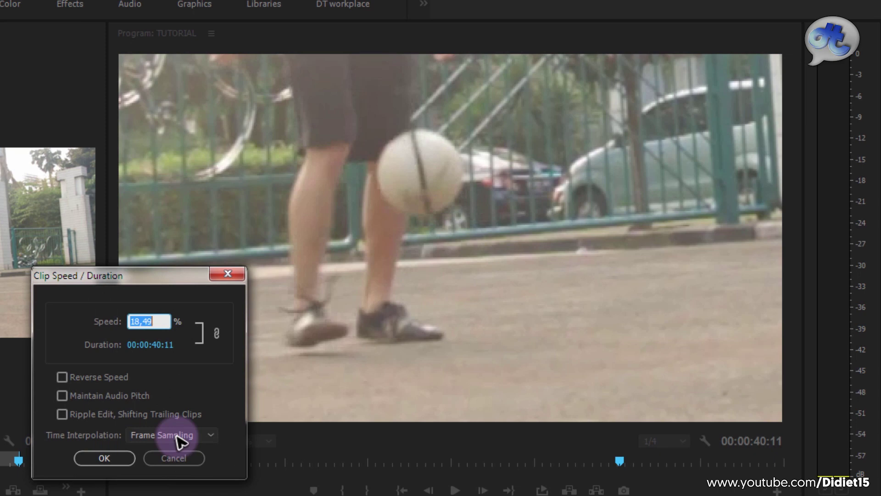
{"action": "left_click", "coordinate": [178, 454]}
{"action": "key", "text": "space"}
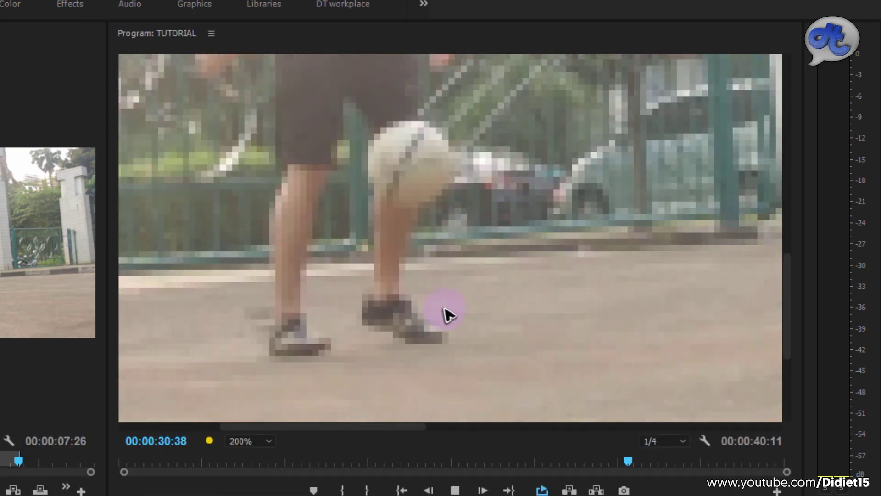
{"action": "key", "text": "space"}
Open the Program monitor's playback resolution choices
{"action": "left_click", "coordinate": [663, 441]}
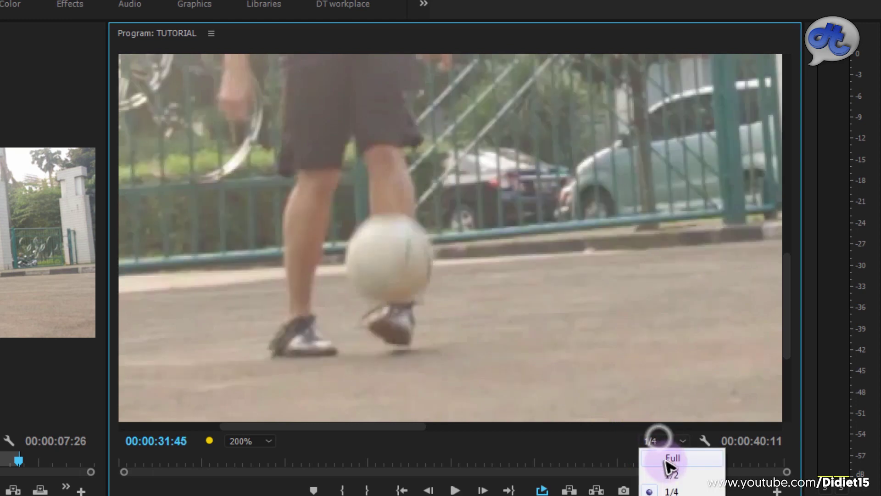